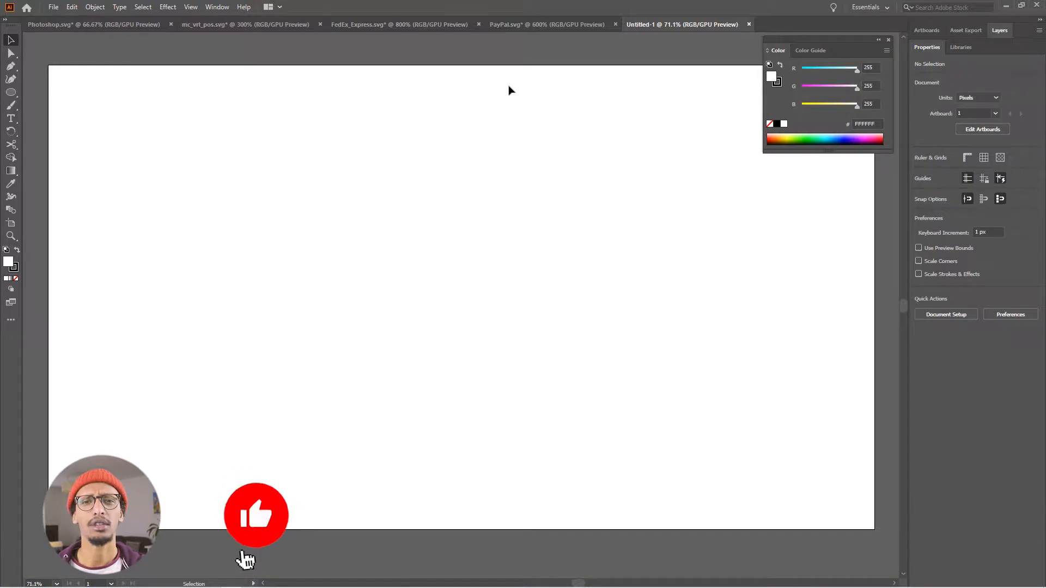
# Copy the whole logo from PayPal.svg into the Untitled-1 document and enlarge it proportionally across the middle of the artboard
pyautogui.click(523, 27)
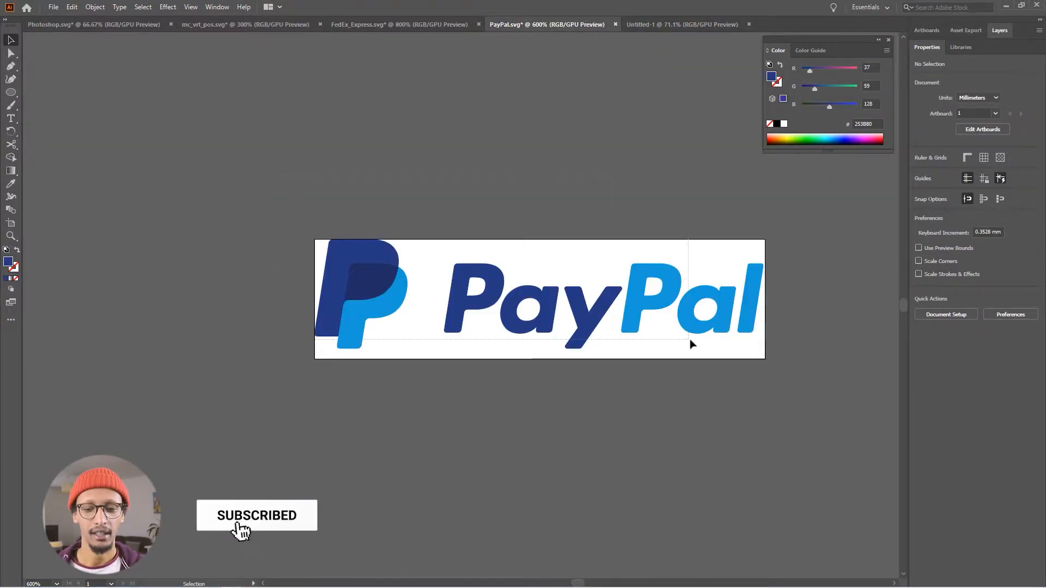
pyautogui.hotkey('ctrl', 'a')
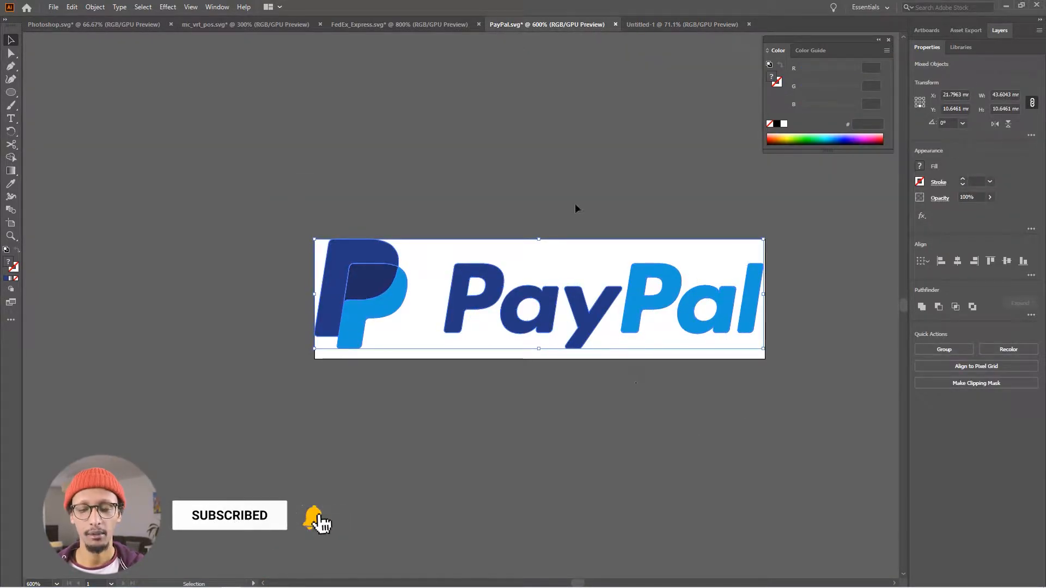
pyautogui.click(672, 26)
pyautogui.hotkey('ctrl', 'v')
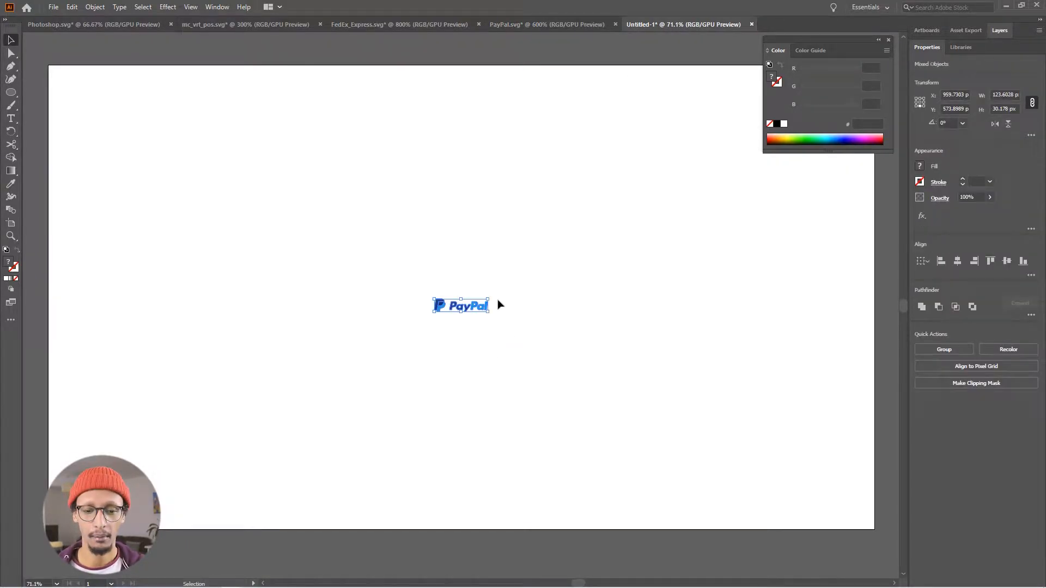
pyautogui.moveTo(489, 299); pyautogui.dragTo(638, 196)
pyautogui.click(550, 218)
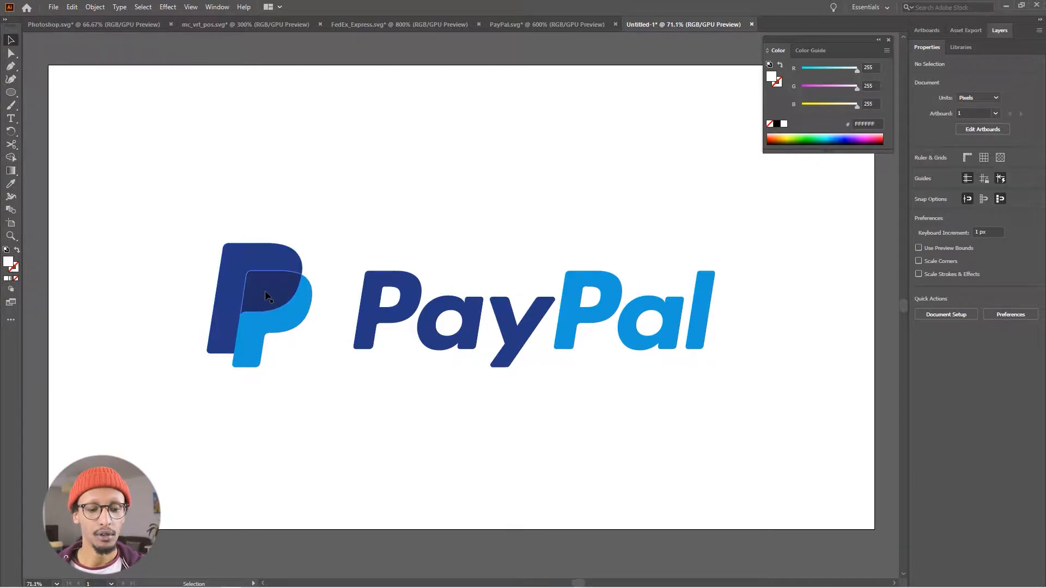
# Try moving the dark overlap shape out of the double-P symbol, and undo the move
pyautogui.click(266, 296)
pyautogui.click(344, 192)
pyautogui.click(233, 300)
pyautogui.click(367, 224)
pyautogui.click(267, 292)
pyautogui.moveTo(267, 292); pyautogui.dragTo(325, 173)
pyautogui.hotkey('ctrl', 'z')
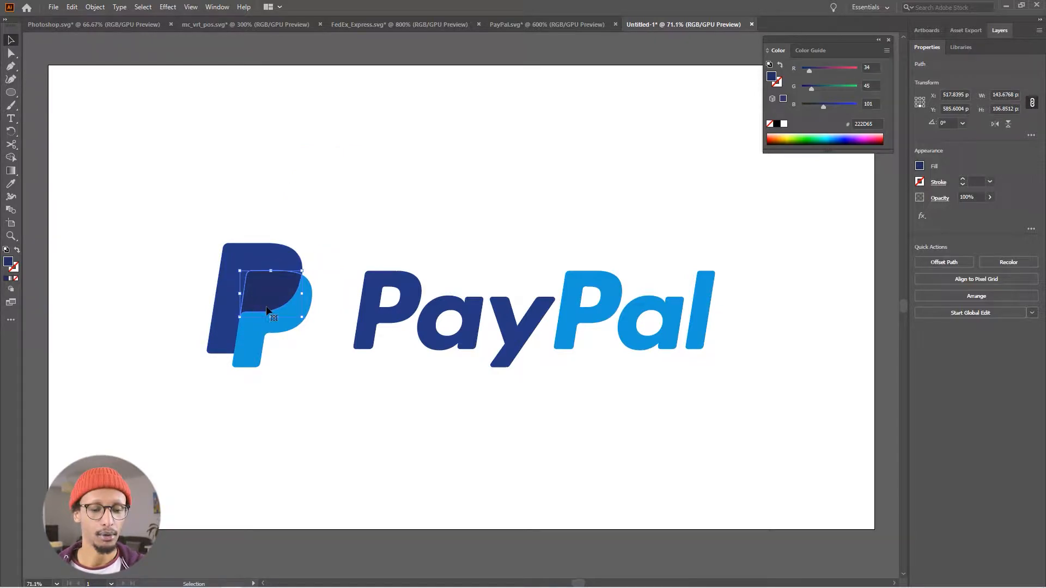
pyautogui.click(313, 157)
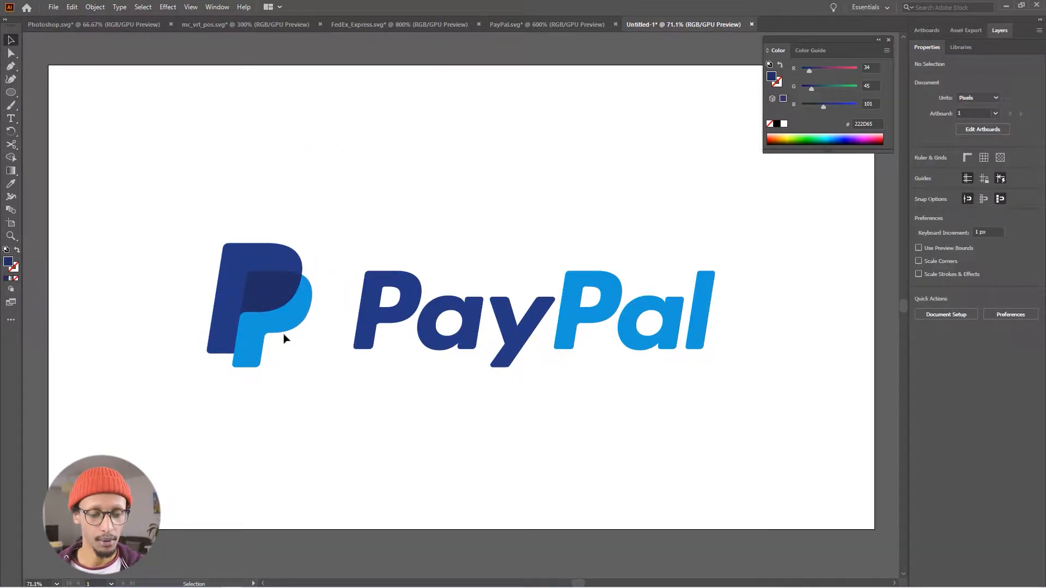
# Pull the symbol's dark blue and light blue P shapes apart and delete the dark overlap shape between them
pyautogui.moveTo(233, 282); pyautogui.dragTo(192, 247)
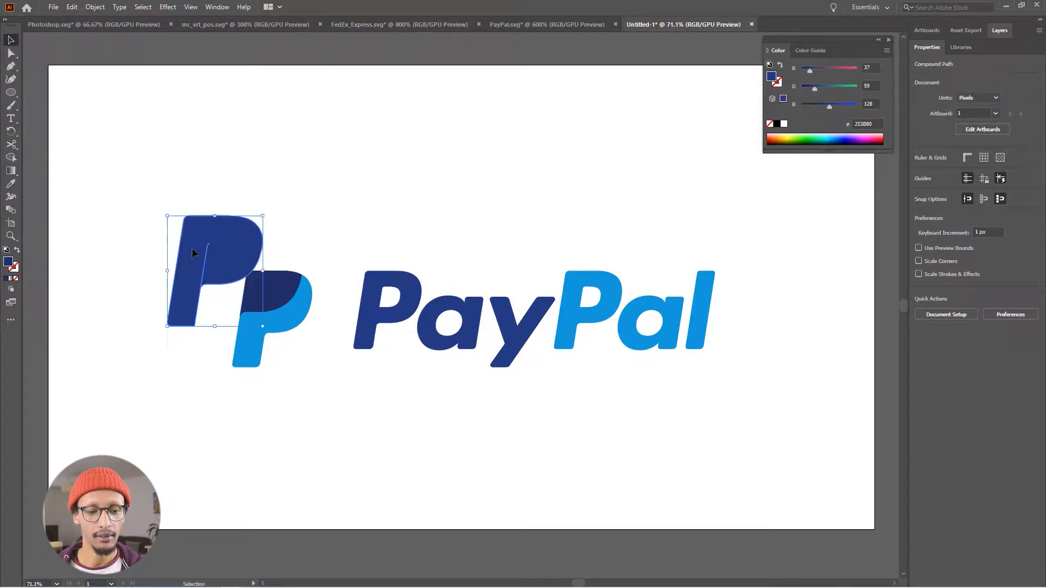
pyautogui.click(292, 333)
pyautogui.click(274, 299)
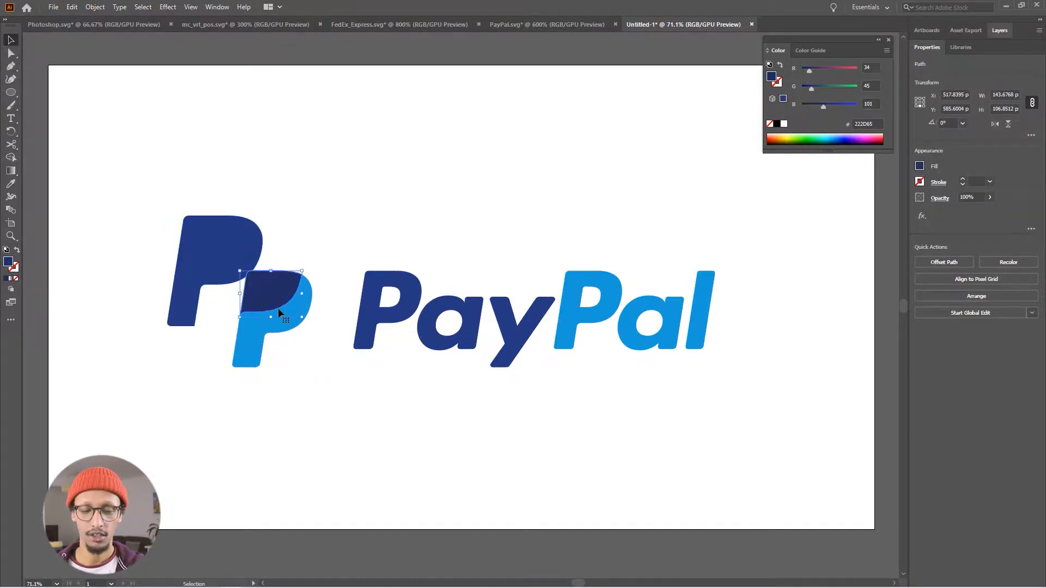
pyautogui.press('Delete')
pyautogui.moveTo(273, 322); pyautogui.dragTo(295, 338)
pyautogui.click(338, 413)
# Shift the PayPal wordmark slightly to the right and isolate its dark blue "Pay" compound path
pyautogui.moveTo(773, 376); pyautogui.dragTo(419, 307)
pyautogui.click(490, 340)
pyautogui.click(479, 341)
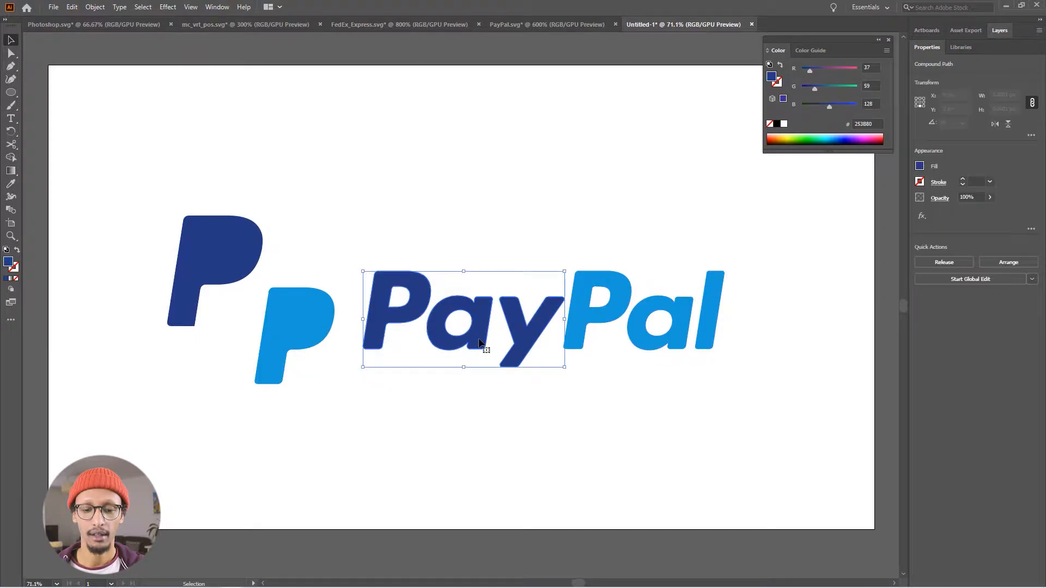
pyautogui.keyDown('shift'); pyautogui.click(620, 323); pyautogui.keyUp('shift')
pyautogui.rightClick(620, 323)
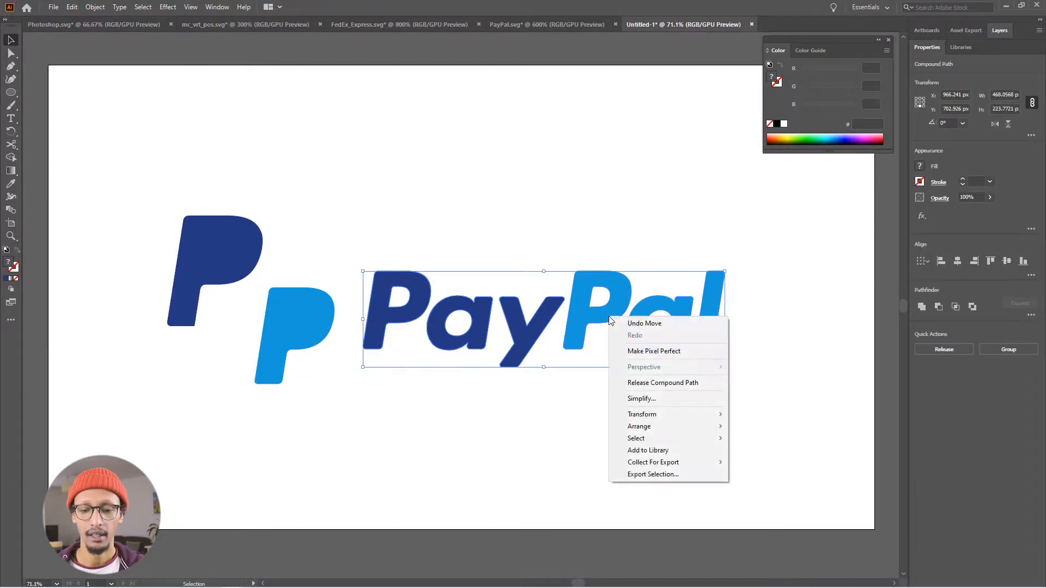
pyautogui.click(572, 403)
pyautogui.click(464, 339)
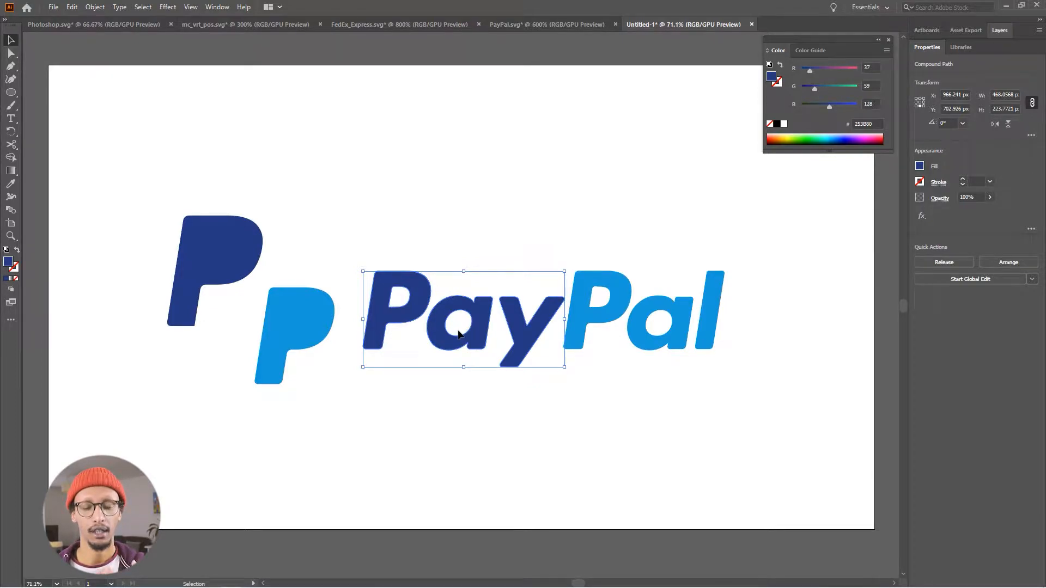
pyautogui.doubleClick(420, 319)
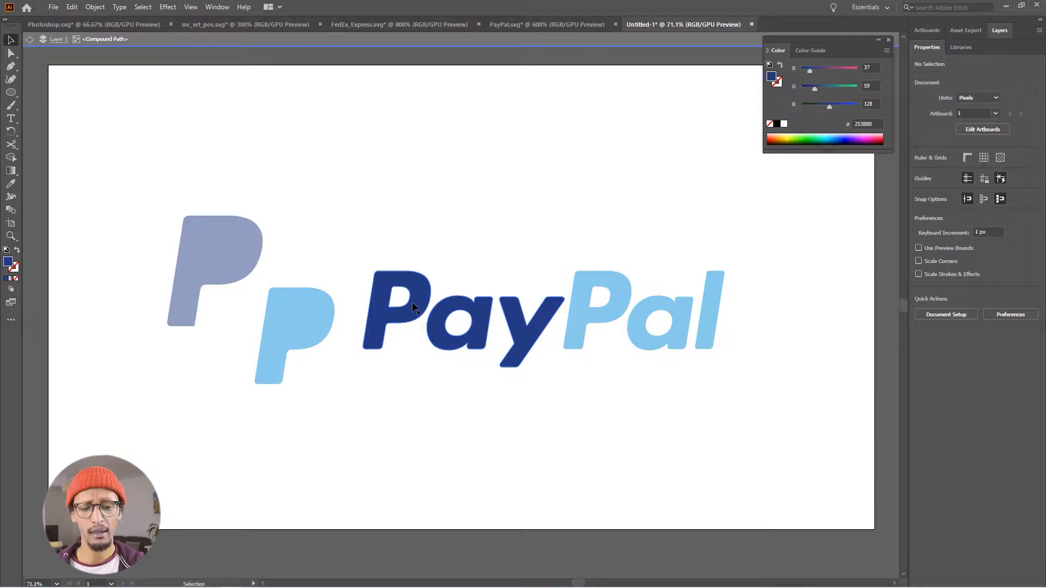
# Try deleting the letters a and y from the isolated "Pay" path, and undo the deletion
pyautogui.click(464, 346)
pyautogui.press('a')
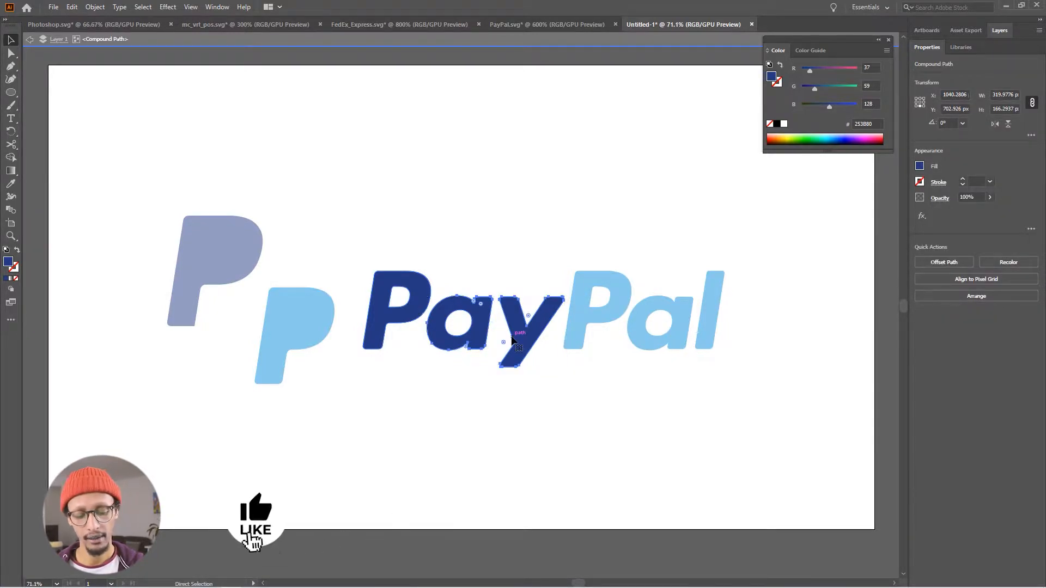
pyautogui.press('Delete')
pyautogui.hotkey('ctrl', 'z')
pyautogui.press('v')
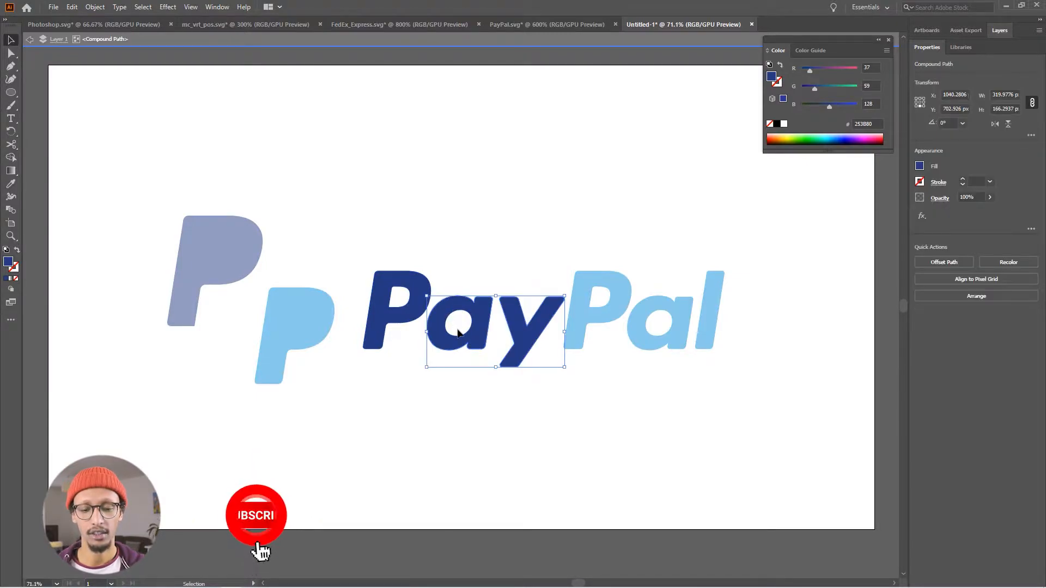
pyautogui.click(459, 385)
# Try moving the outer outline of the dark blue letter a downward without its counter, and undo the last move
pyautogui.click(456, 342)
pyautogui.scroll(5, 449, 340)
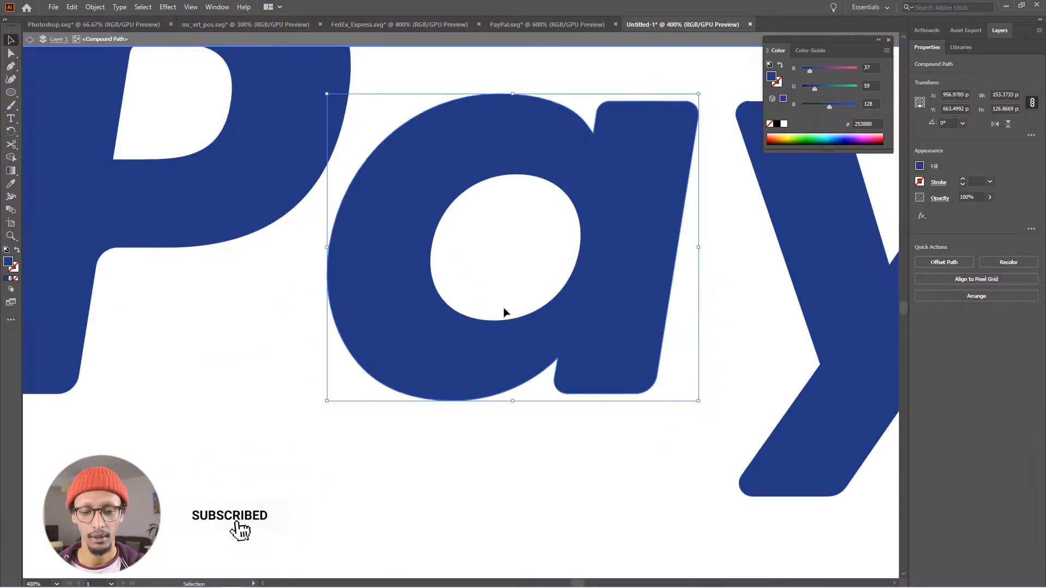
pyautogui.click(494, 320)
pyautogui.click(473, 394)
pyautogui.moveTo(448, 382); pyautogui.dragTo(431, 481)
pyautogui.hotkey('ctrl', 'z')
pyautogui.click(513, 523)
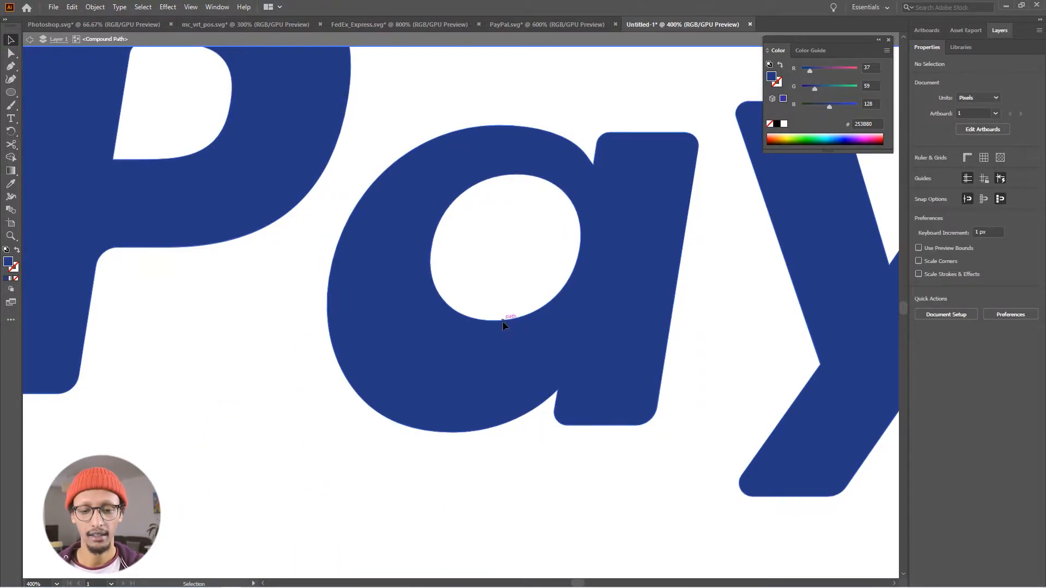
# Subtract the counter from the outline of the dark blue letter a with the Pathfinder's Minus Front
pyautogui.click(503, 321)
pyautogui.click(461, 370)
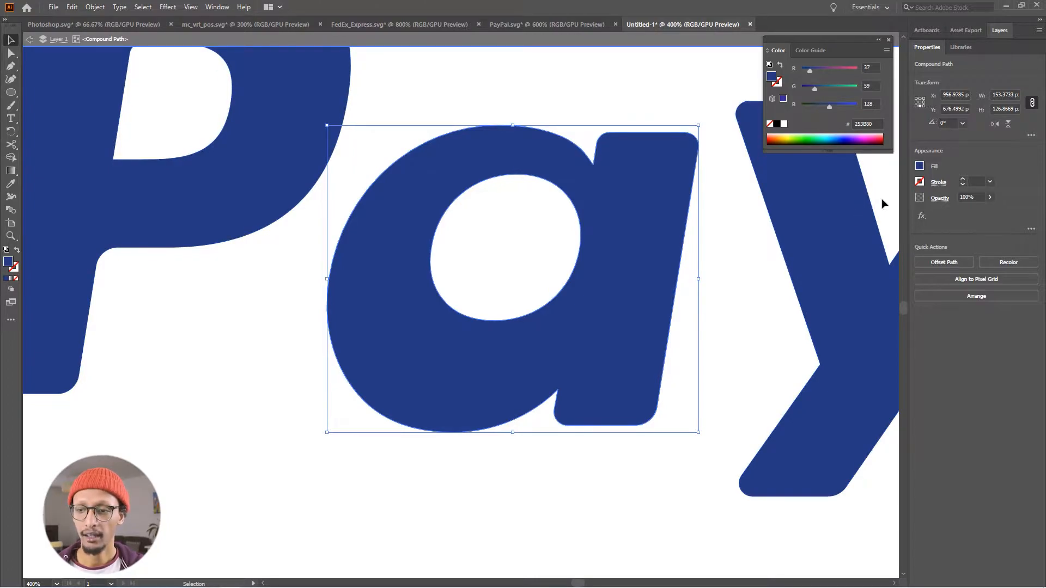
pyautogui.click(216, 7)
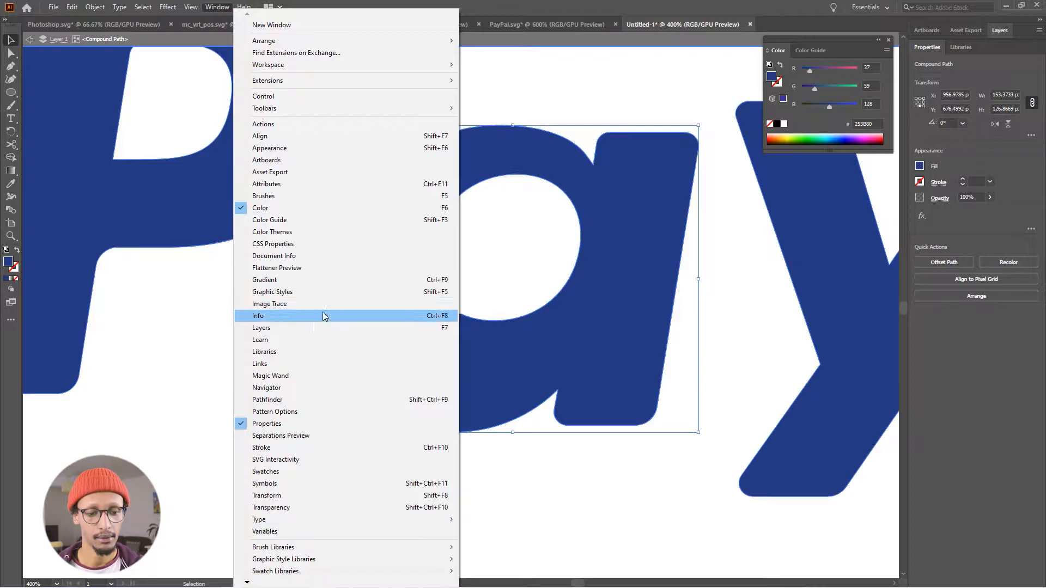
pyautogui.click(338, 399)
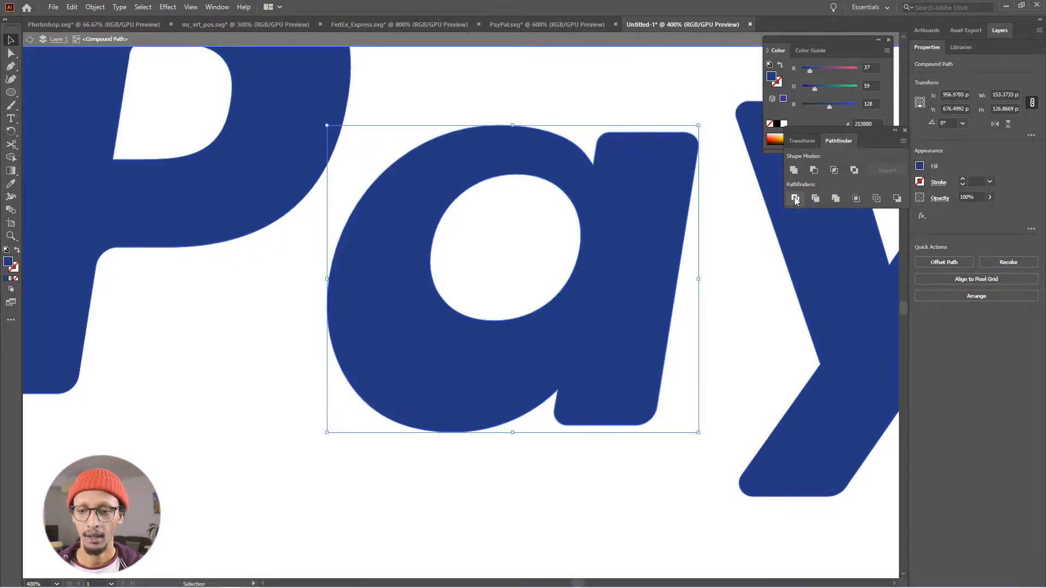
pyautogui.click(816, 175)
pyautogui.click(554, 94)
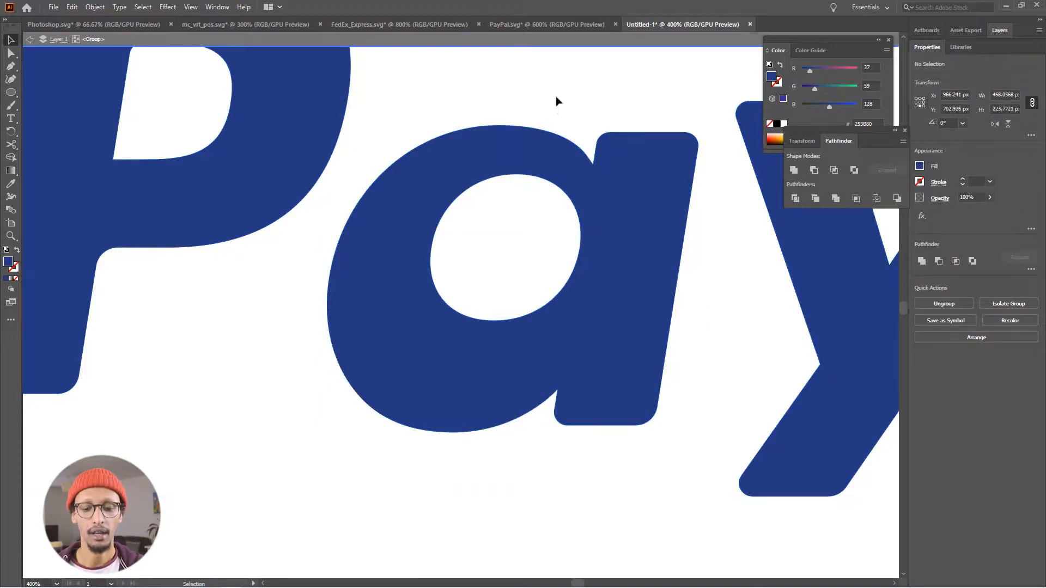
# Test moving the dark blue letter a together with its cut-out counter, and undo the move
pyautogui.scroll(-2, 523, 242)
pyautogui.moveTo(498, 279); pyautogui.dragTo(489, 316)
pyautogui.hotkey('ctrl', 'z')
pyautogui.hotkey('ctrl', 'z')
pyautogui.hotkey('ctrl', 'shift', 'z')
pyautogui.hotkey('ctrl', 'shift', 'z')
pyautogui.hotkey('ctrl', 'z')
pyautogui.hotkey('ctrl', 'shift', 'z')
pyautogui.hotkey('ctrl', 'z')
pyautogui.click(513, 452)
# Move the dark blue letters a and y out of their group by cutting them and pasting them in place on Layer 1
pyautogui.click(699, 302)
pyautogui.keyDown('shift'); pyautogui.click(558, 284); pyautogui.keyUp('shift')
pyautogui.scroll(-2, 605, 326)
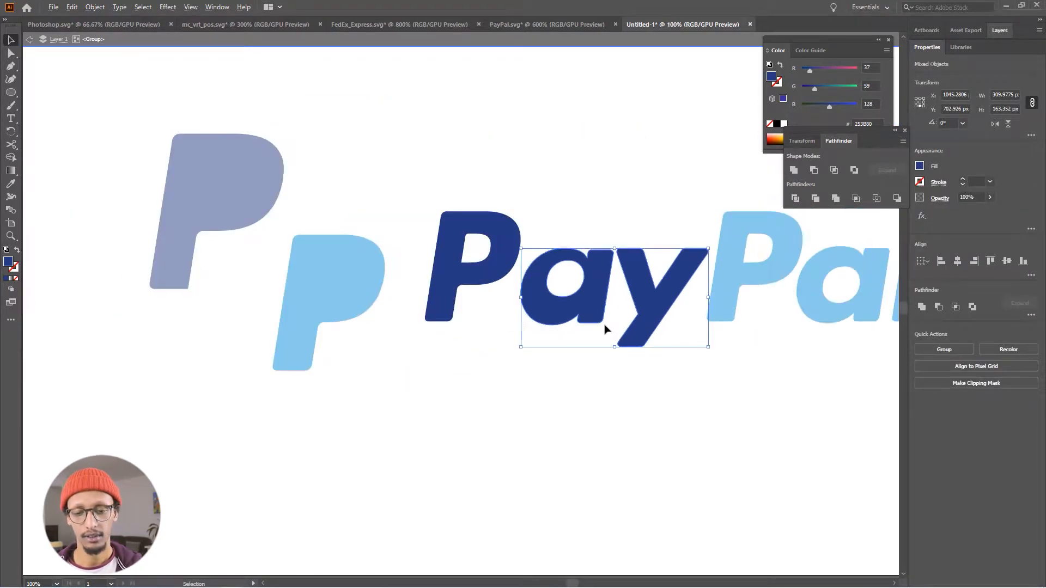
pyautogui.hscroll(3, 578, 401)
pyautogui.press('Delete')
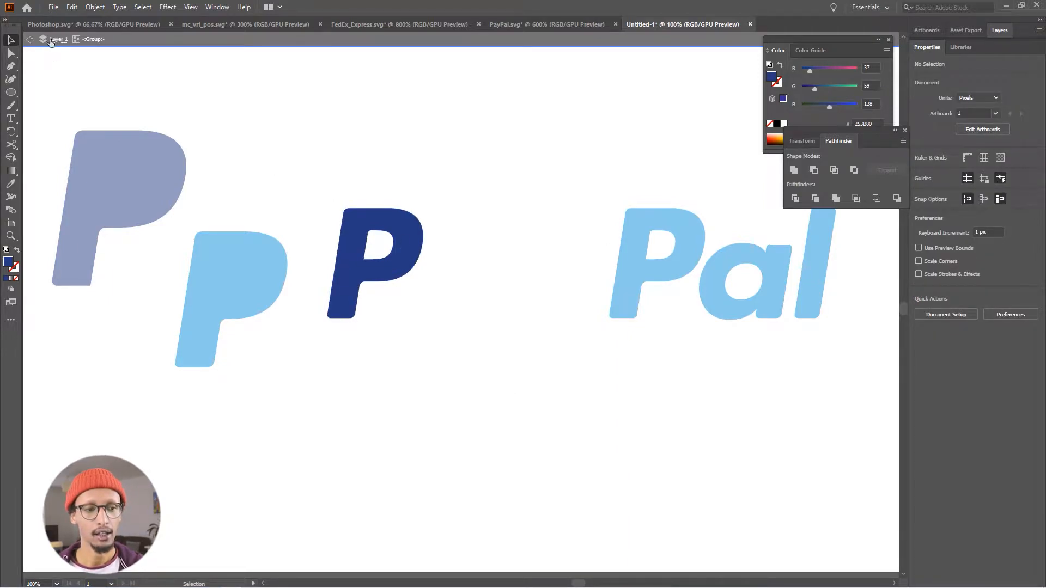
pyautogui.click(30, 39)
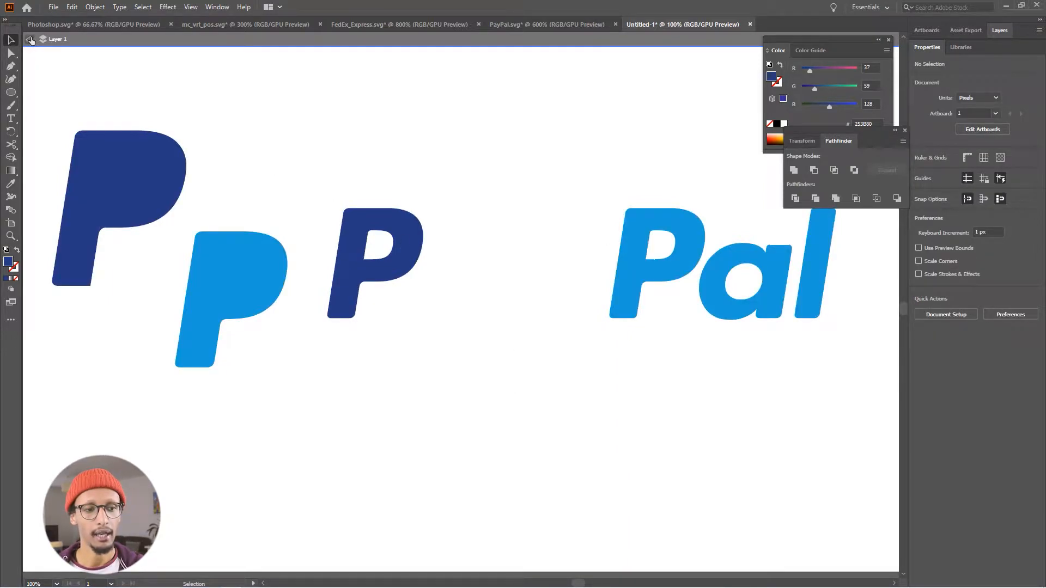
pyautogui.hotkey('ctrl', 'f')
pyautogui.click(402, 141)
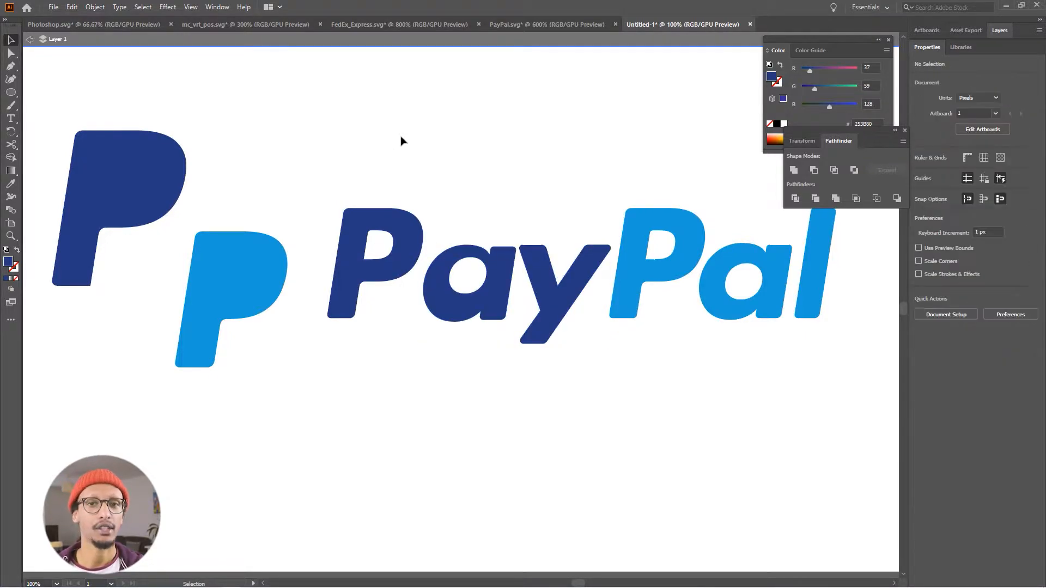
pyautogui.click(70, 7)
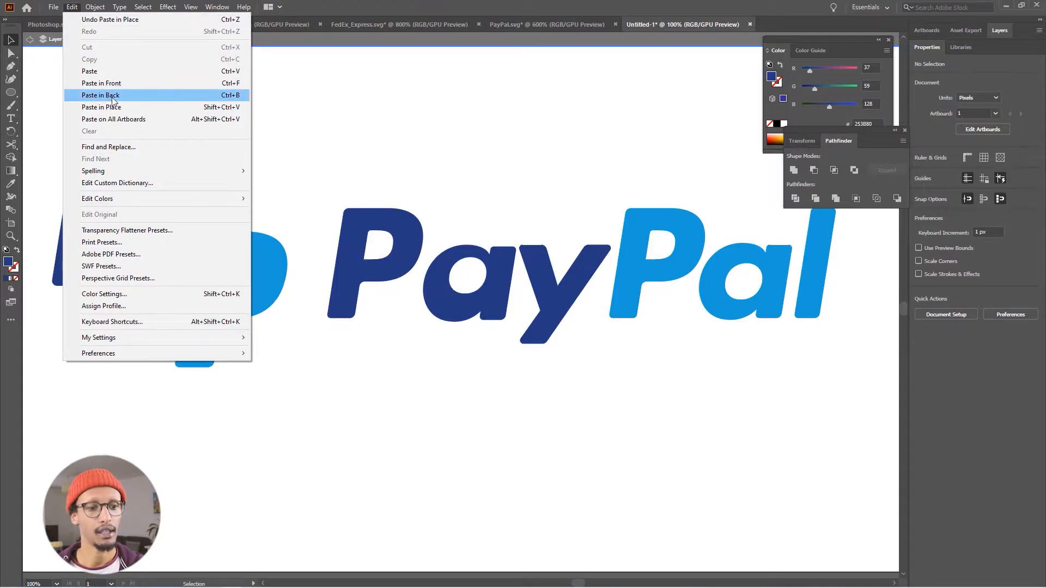
pyautogui.click(596, 162)
# Isolate the light blue "Pal" compound path, try moving the outline of its letter a, and undo that move
pyautogui.moveTo(564, 199); pyautogui.dragTo(359, 186)
pyautogui.click(446, 270)
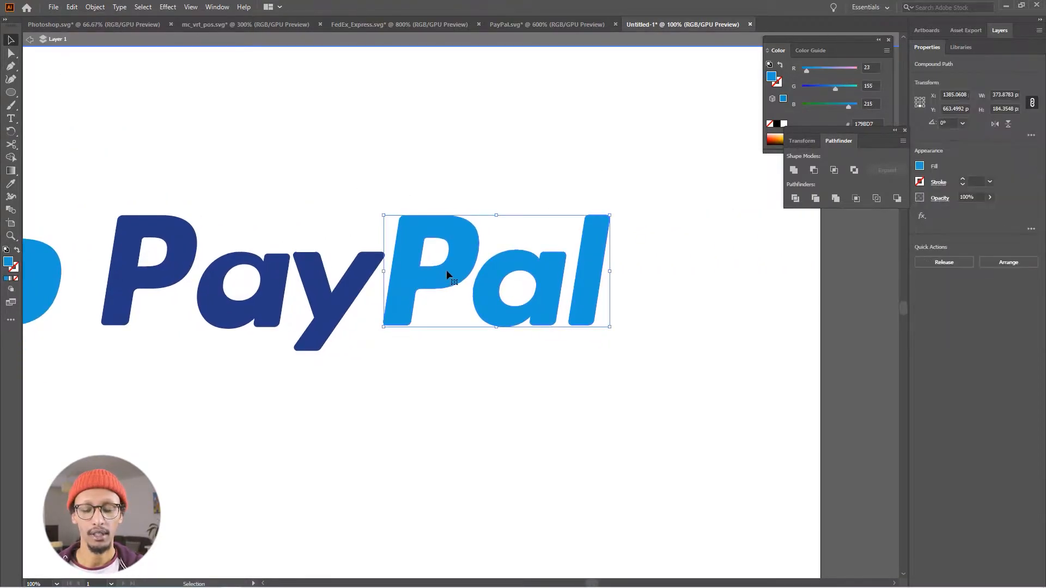
pyautogui.doubleClick(447, 269)
pyautogui.scroll(3, 565, 334)
pyautogui.click(423, 365)
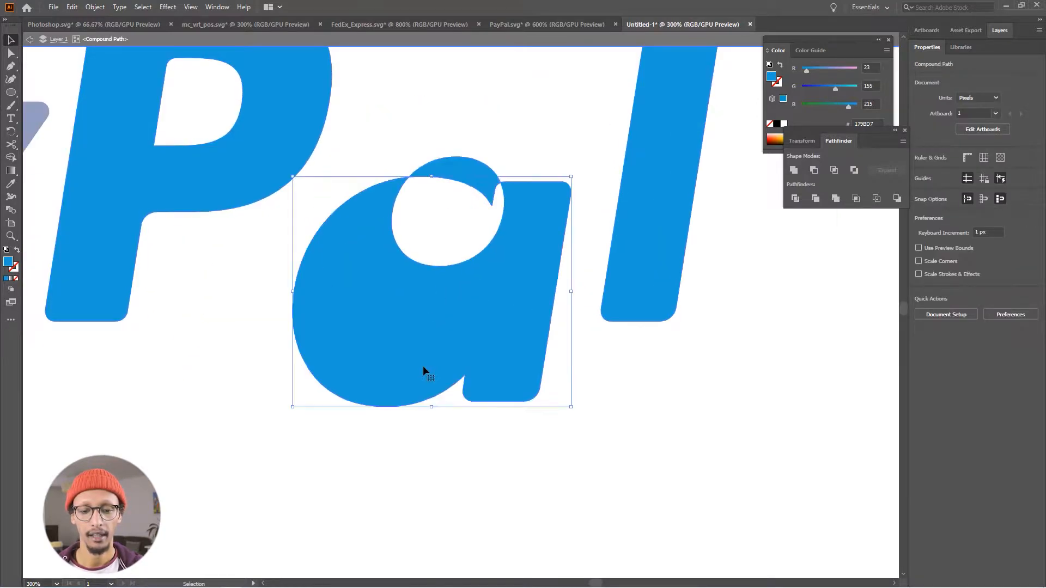
pyautogui.hotkey('ctrl', 'z')
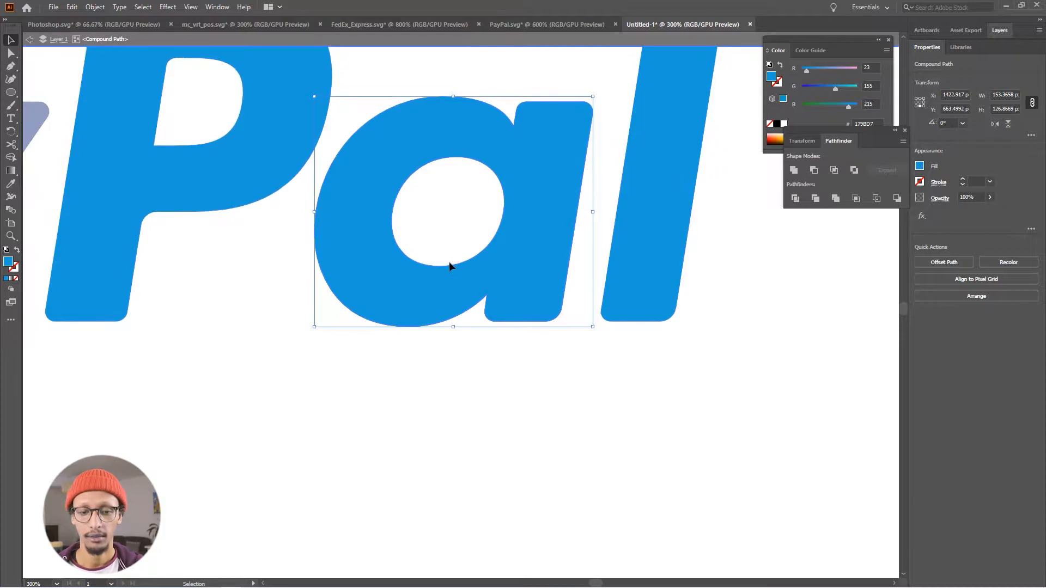
# Apply the Pathfinder's Minus Front to the light blue letter a to cut its counter out of the outline
pyautogui.click(450, 267)
pyautogui.keyDown('shift'); pyautogui.click(429, 306); pyautogui.keyUp('shift')
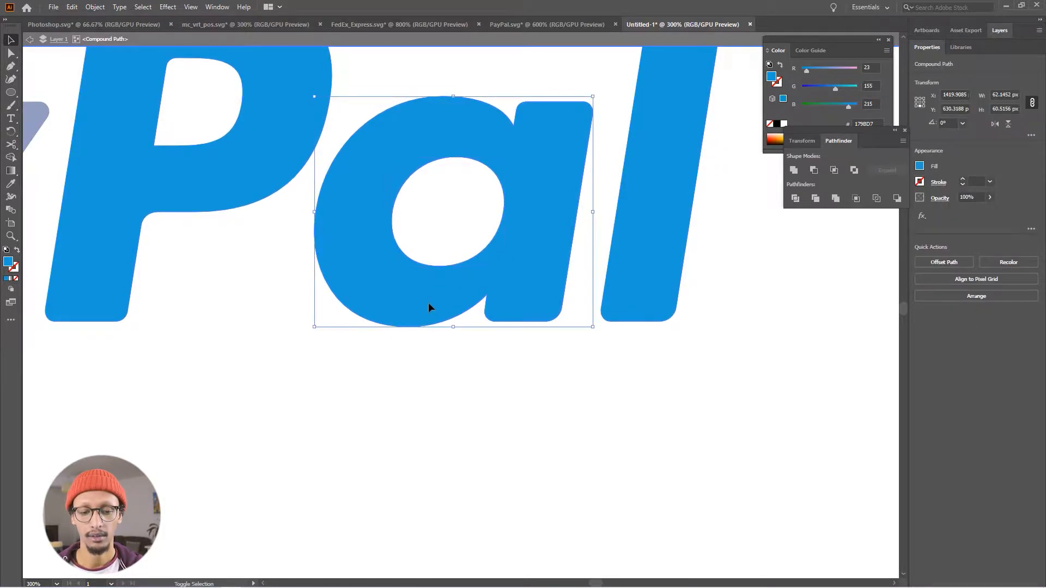
pyautogui.click(812, 171)
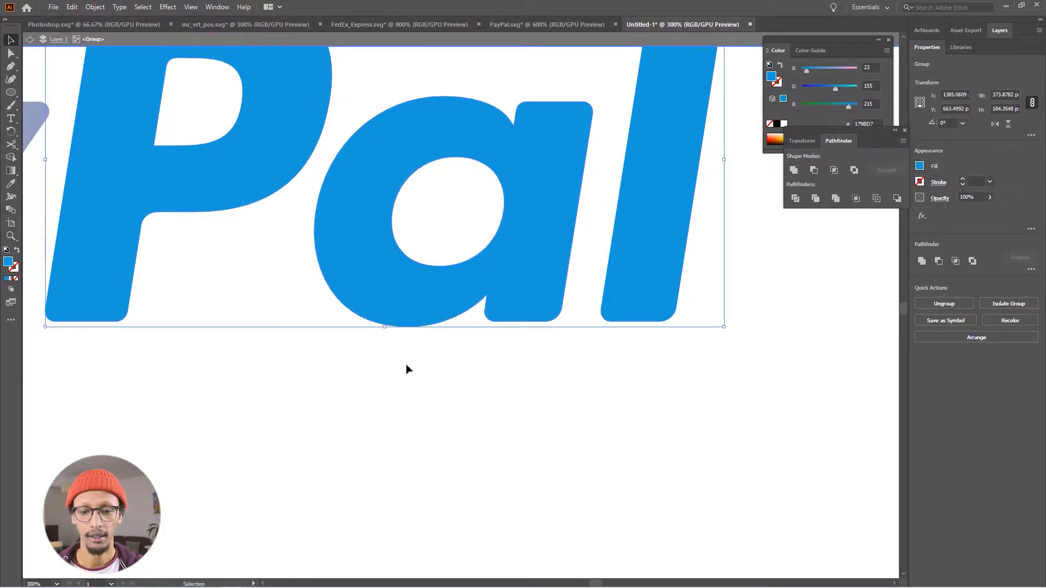
pyautogui.click(406, 367)
# Move the light blue letters a and l out of their group by cutting them and pasting them in place outside isolation
pyautogui.hotkey('ctrl', '1')
pyautogui.click(410, 338)
pyautogui.press('a')
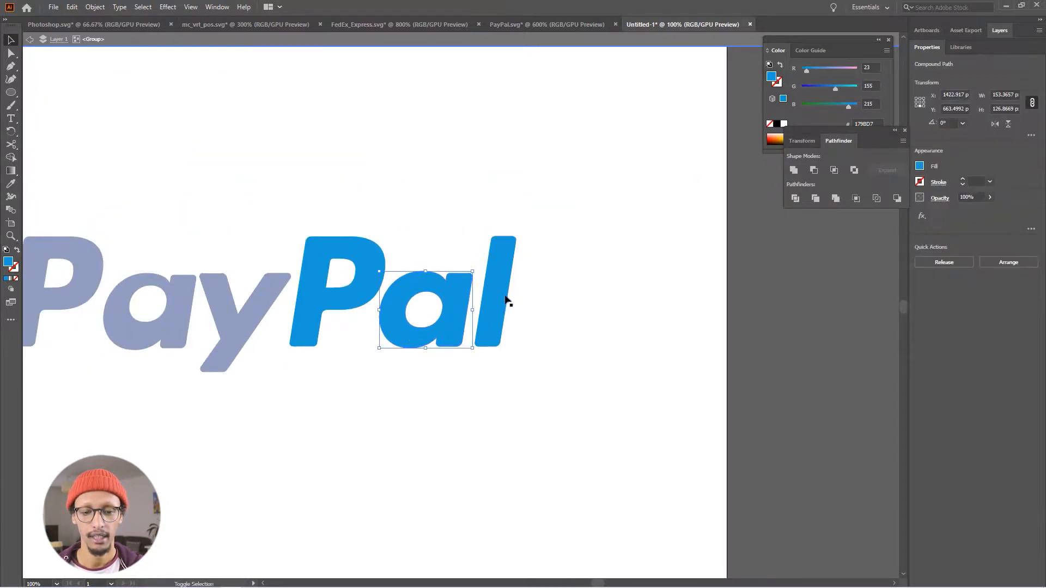
pyautogui.keyDown('shift'); pyautogui.click(504, 299); pyautogui.keyUp('shift')
pyautogui.press('Delete')
pyautogui.press('v')
pyautogui.press('Escape')
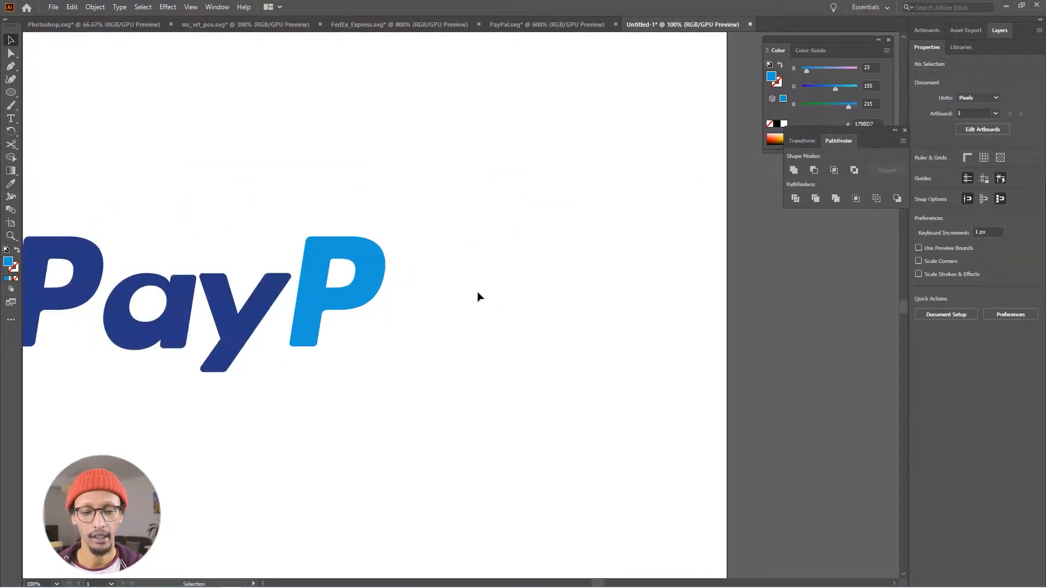
pyautogui.moveTo(384, 383); pyautogui.dragTo(545, 390)
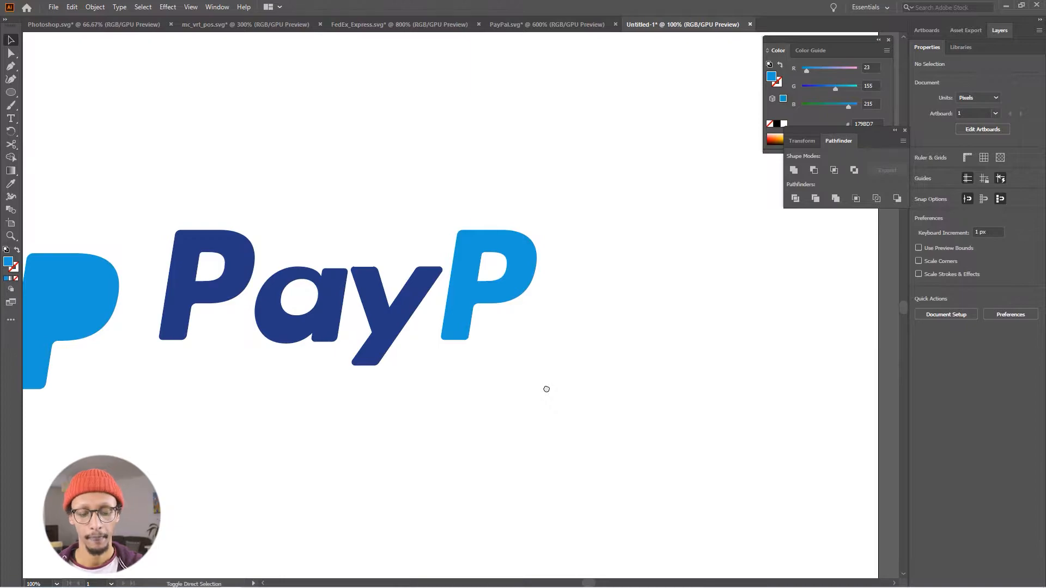
pyautogui.hotkey('ctrl', 'z')
pyautogui.click(549, 424)
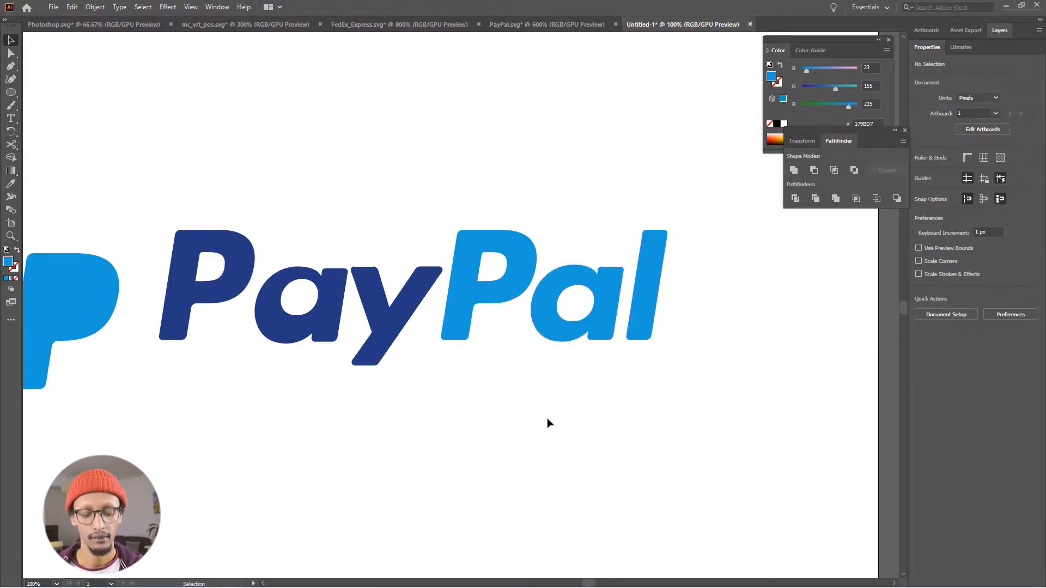
pyautogui.hotkey('ctrl', '-')
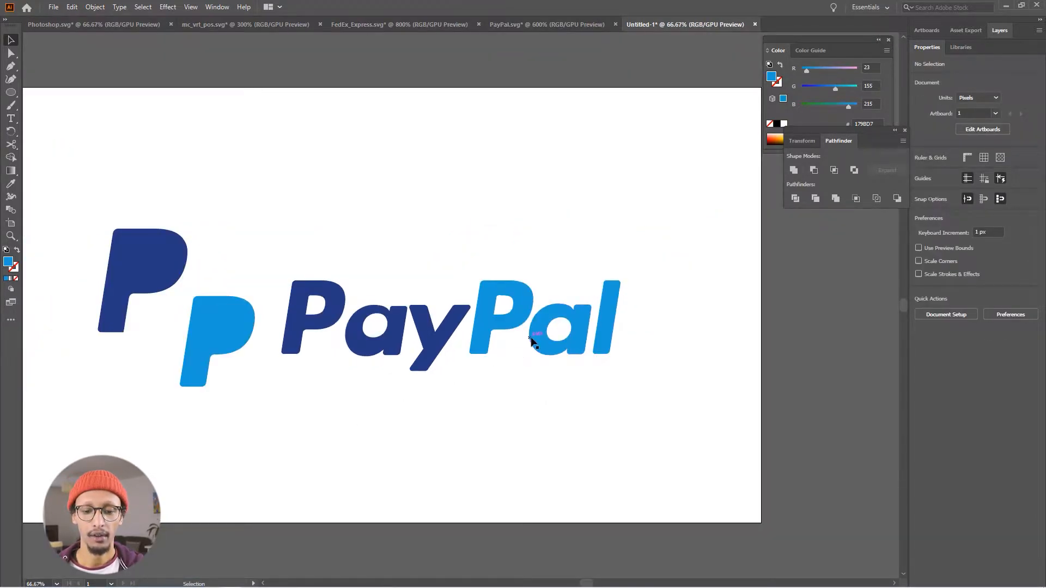
# Select the letters of the PayPal wordmark one by one to check that each is a separate object
pyautogui.click(578, 339)
pyautogui.click(600, 343)
pyautogui.click(482, 342)
pyautogui.click(423, 337)
pyautogui.click(393, 340)
pyautogui.click(323, 344)
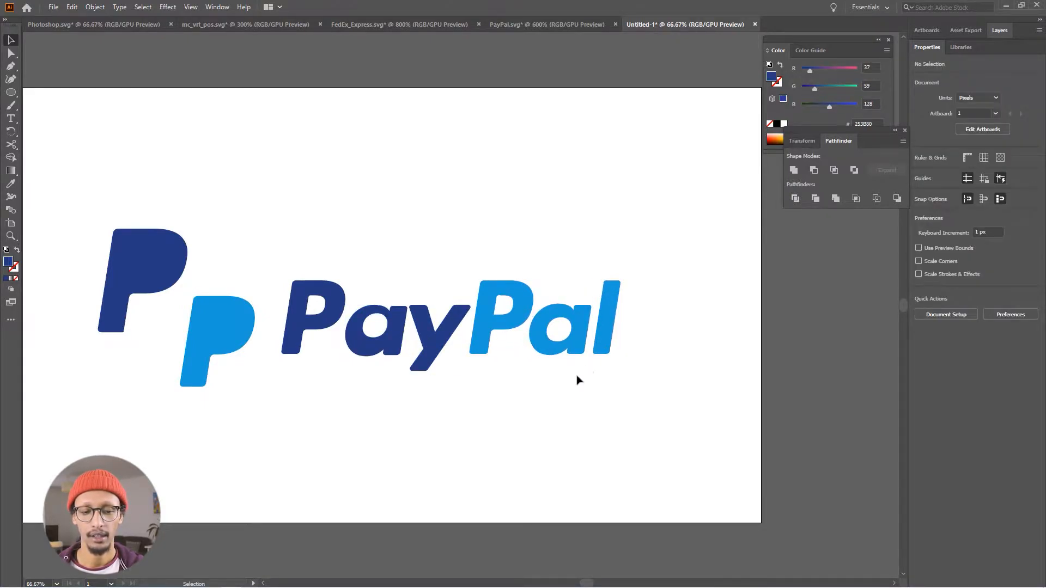
# Scale the whole PayPal logo down proportionally and shift it slightly up and right on the artboard
pyautogui.hotkey('ctrl', '-')
pyautogui.moveTo(626, 384); pyautogui.dragTo(293, 264)
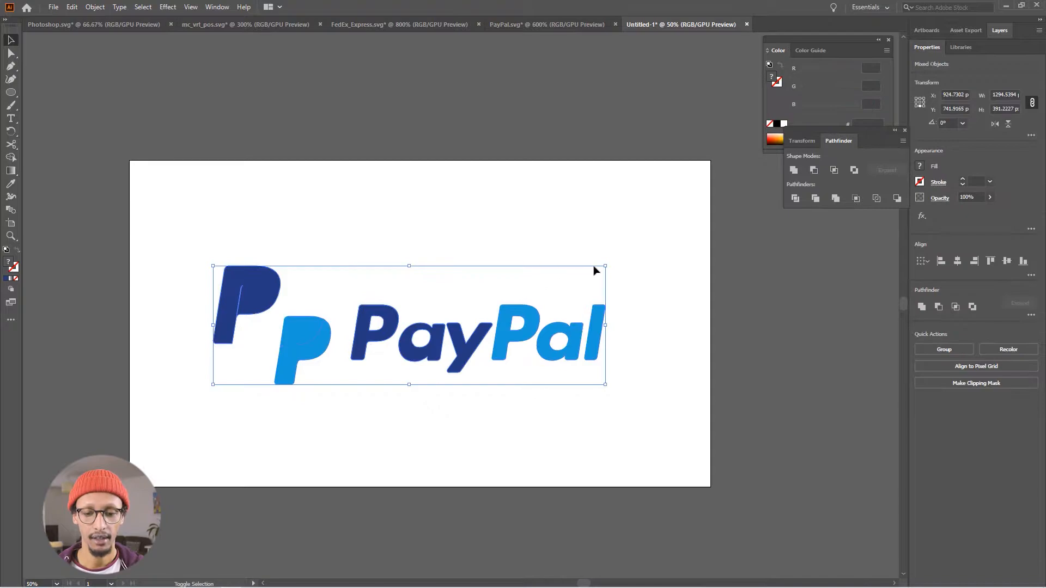
pyautogui.moveTo(607, 267); pyautogui.dragTo(495, 299)
pyautogui.moveTo(531, 420); pyautogui.dragTo(175, 297)
pyautogui.moveTo(242, 327); pyautogui.dragTo(268, 293)
pyautogui.click(337, 355)
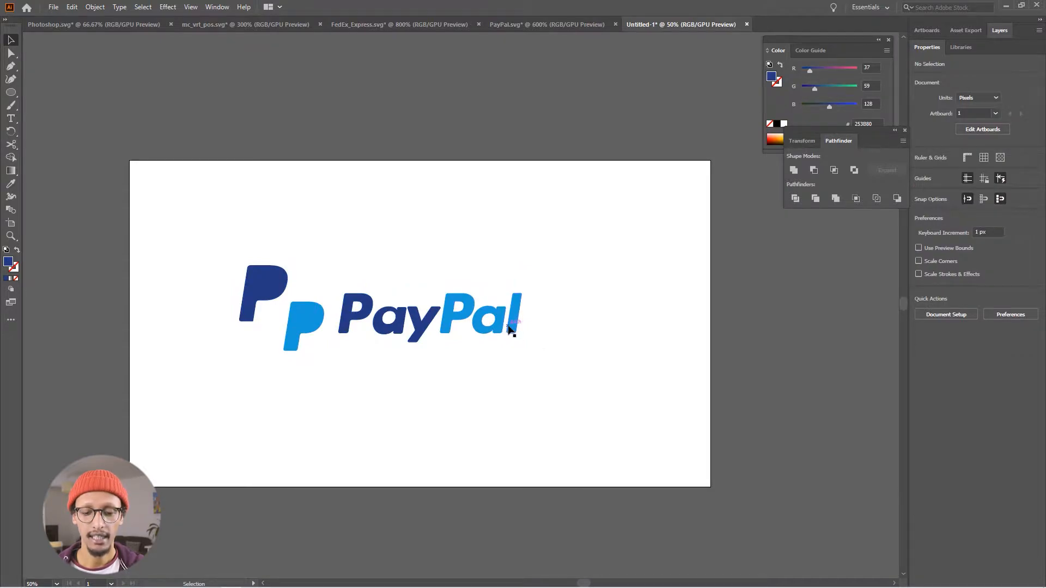
# Move the light blue l well to the right, and distribute all the wordmark letters evenly with Horizontal Distribute Center
pyautogui.moveTo(514, 332); pyautogui.dragTo(590, 338)
pyautogui.click(582, 373)
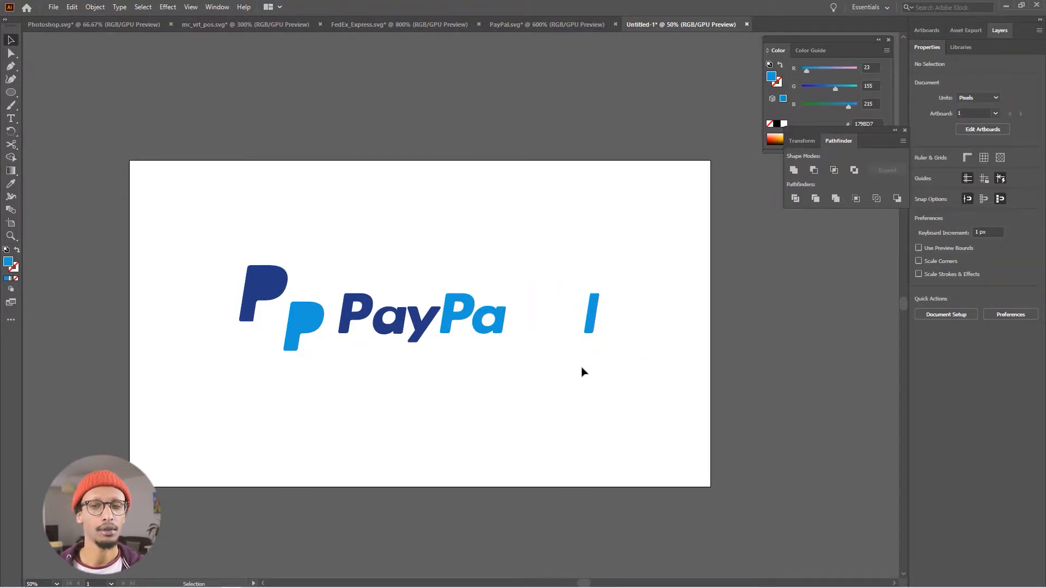
pyautogui.moveTo(633, 367); pyautogui.dragTo(351, 283)
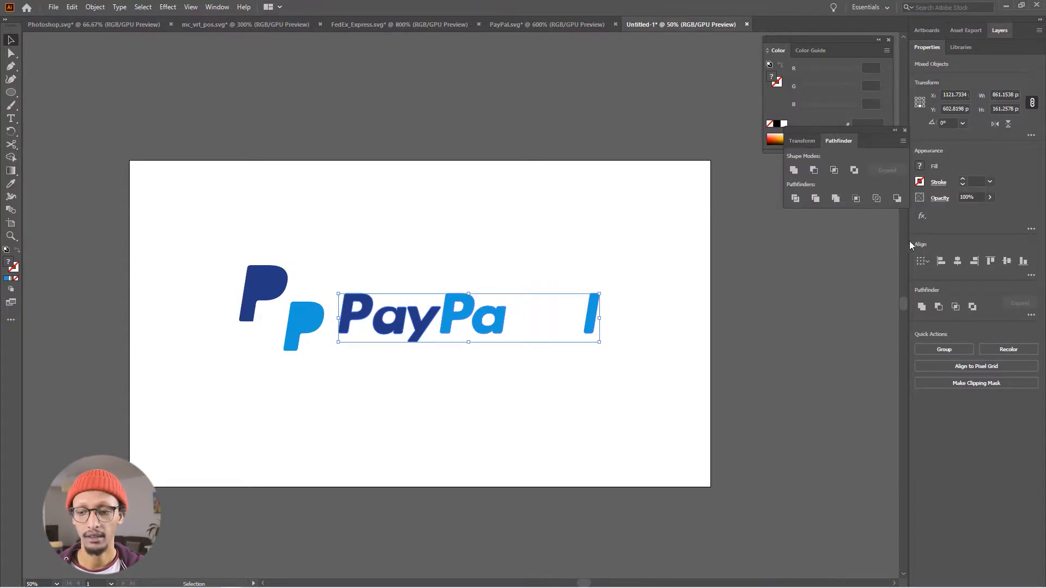
pyautogui.click(221, 9)
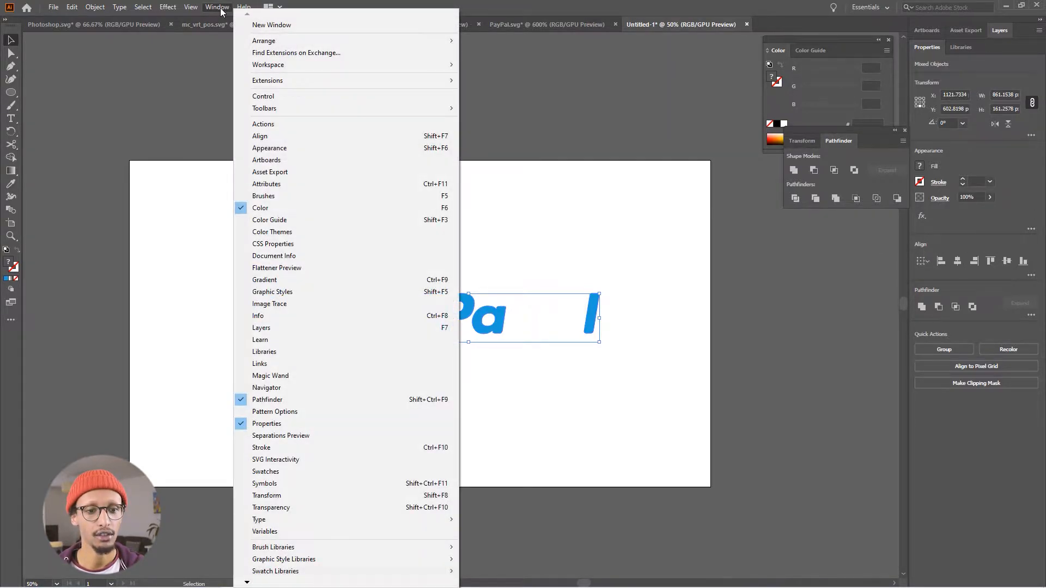
pyautogui.click(261, 136)
pyautogui.moveTo(815, 436); pyautogui.dragTo(766, 250)
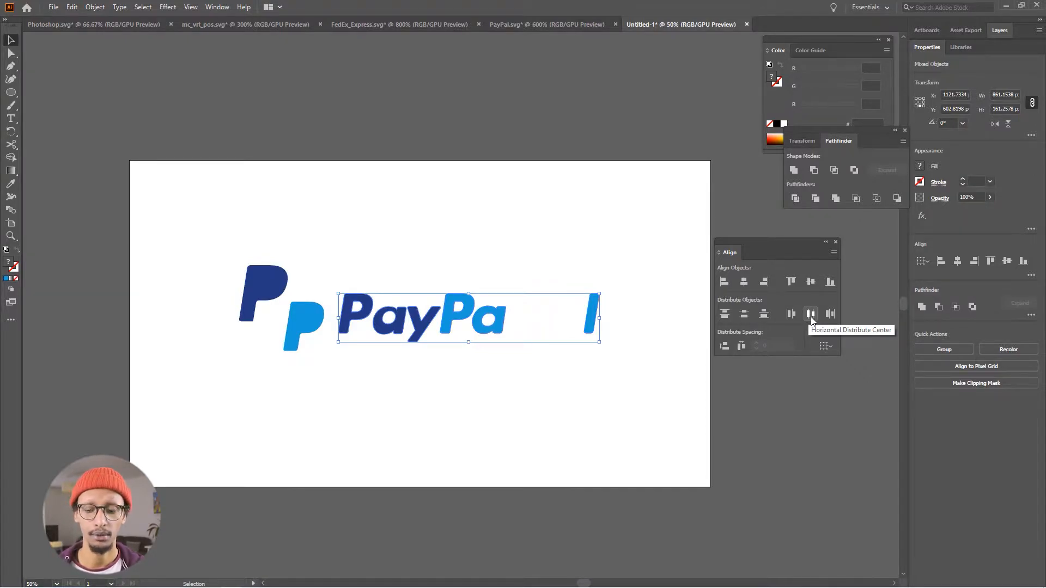
pyautogui.click(810, 315)
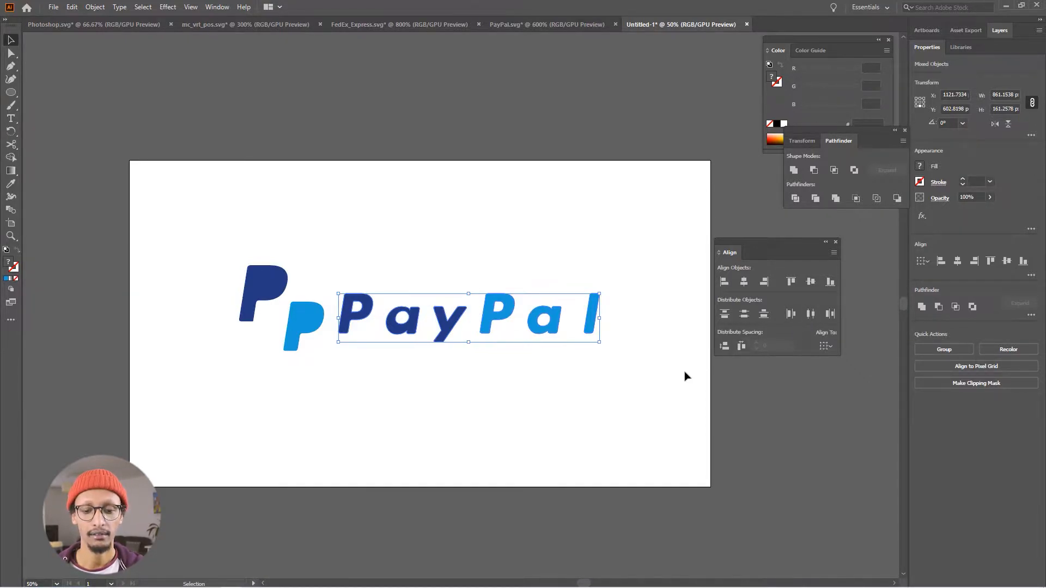
pyautogui.click(661, 386)
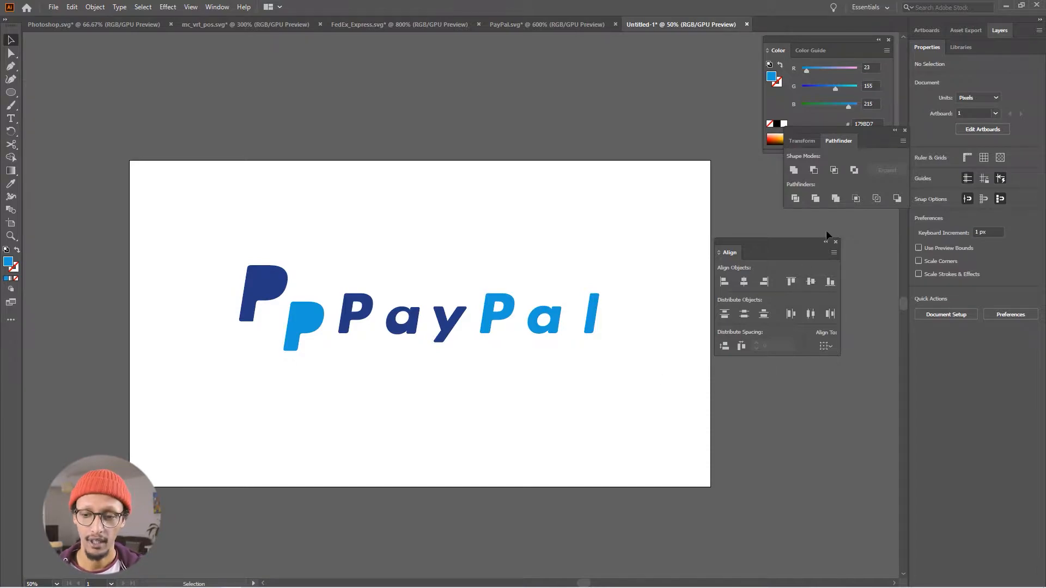
pyautogui.click(836, 242)
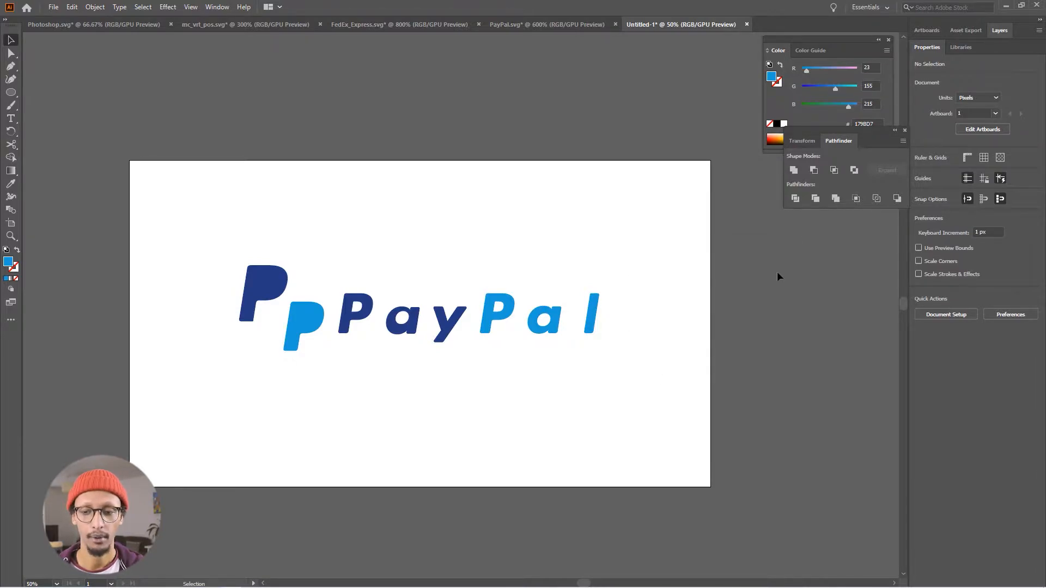
# Add a second artboard to the untitled document and copy the FedEx logo from FedEx_Express.svg onto it
pyautogui.click(927, 31)
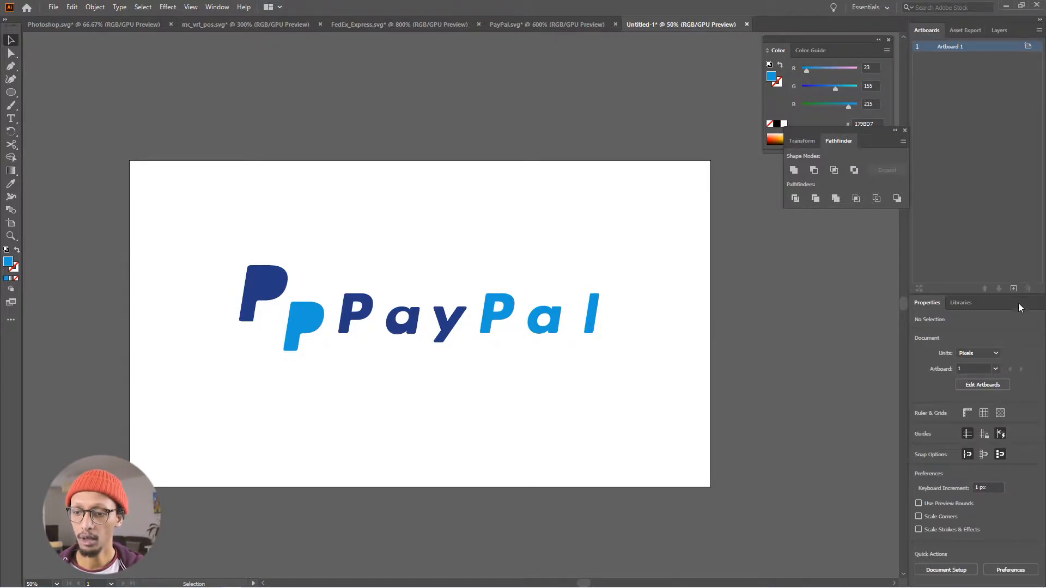
pyautogui.click(1014, 289)
pyautogui.click(410, 24)
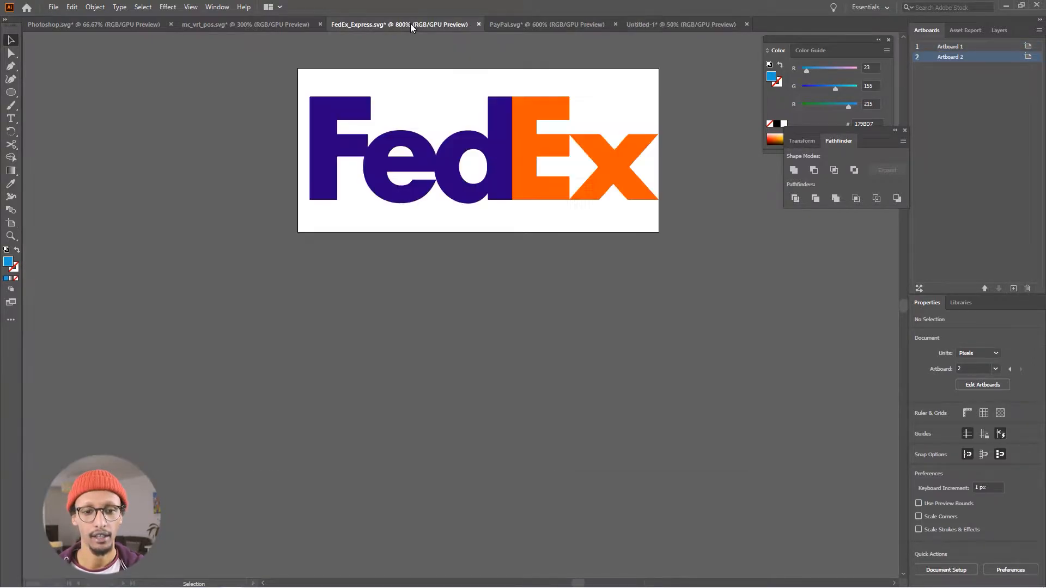
pyautogui.moveTo(264, 65); pyautogui.dragTo(734, 237)
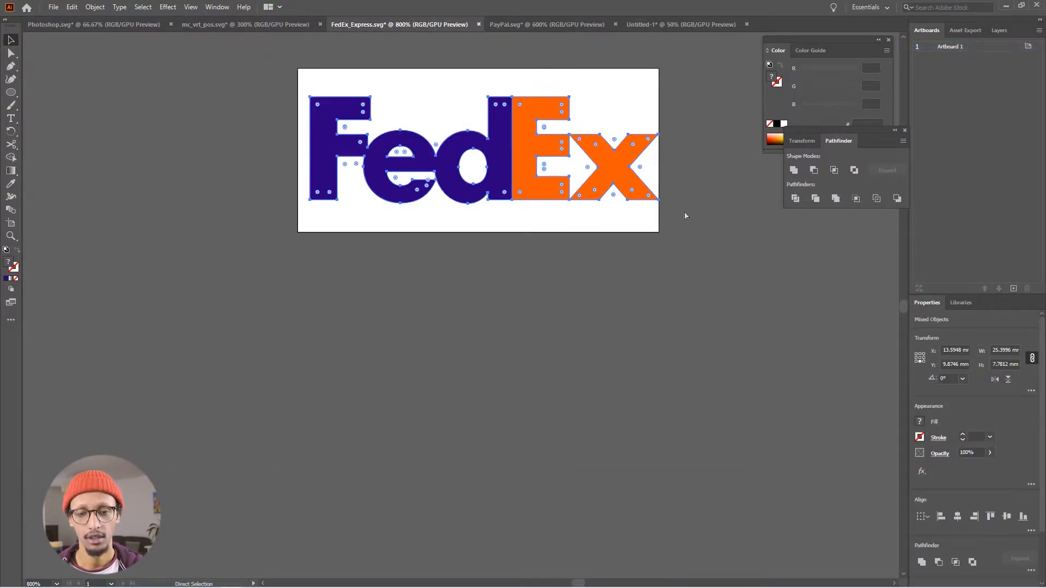
pyautogui.click(666, 25)
pyautogui.hotkey('ctrl', 'v')
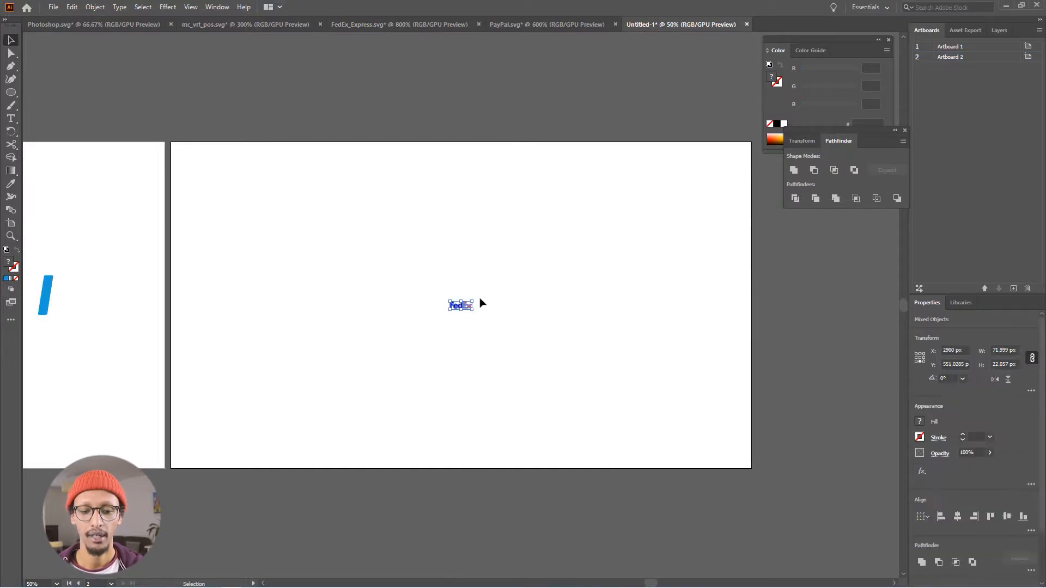
# Enlarge the pasted FedEx logo proportionally from its center to about two fifths of the artboard's width
pyautogui.moveTo(473, 300); pyautogui.dragTo(560, 271)
pyautogui.moveTo(580, 260); pyautogui.dragTo(581, 260)
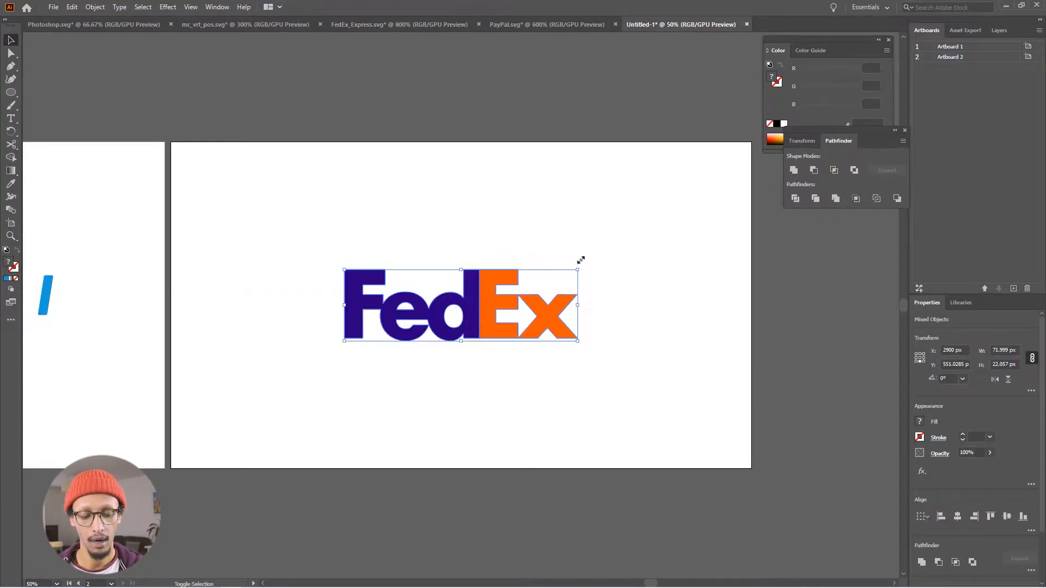
pyautogui.click(556, 229)
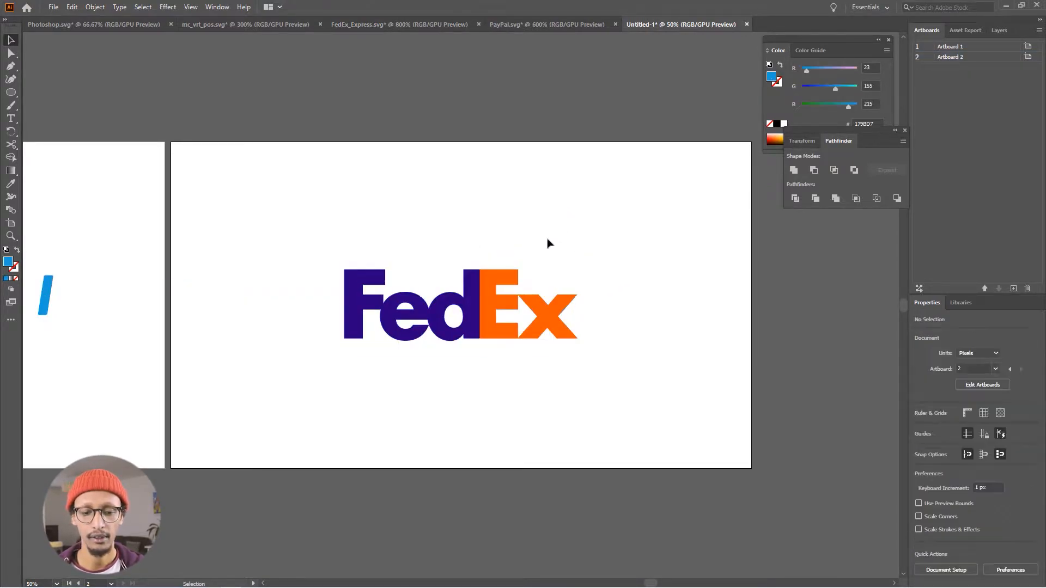
# Try moving the dark blue Fed letters left away from the orange Ex, and undo that move
pyautogui.scroll(-1, 492, 374)
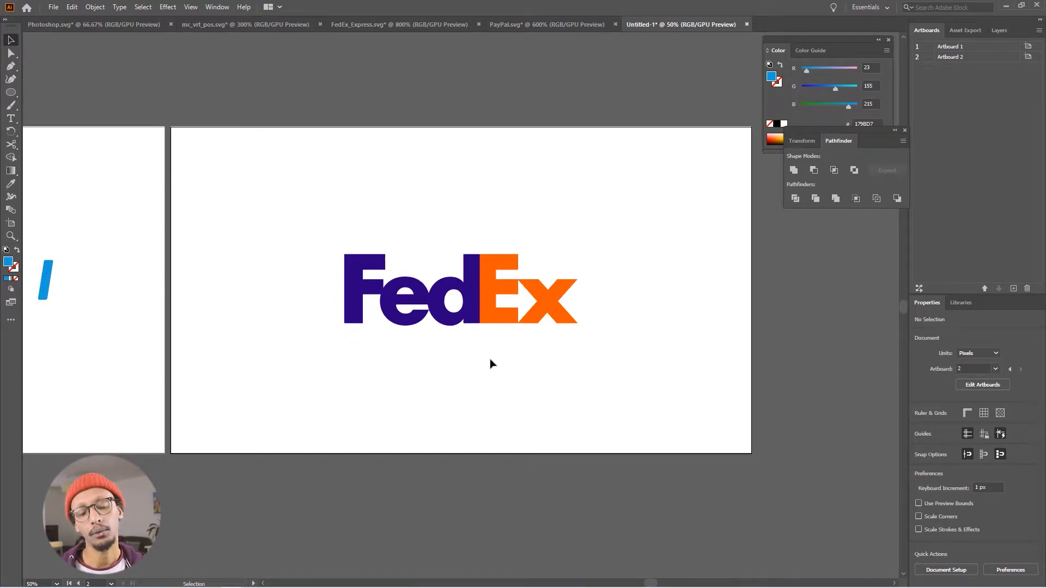
pyautogui.moveTo(365, 291); pyautogui.dragTo(316, 291)
pyautogui.keyDown('shift'); pyautogui.click(351, 294); pyautogui.keyUp('shift')
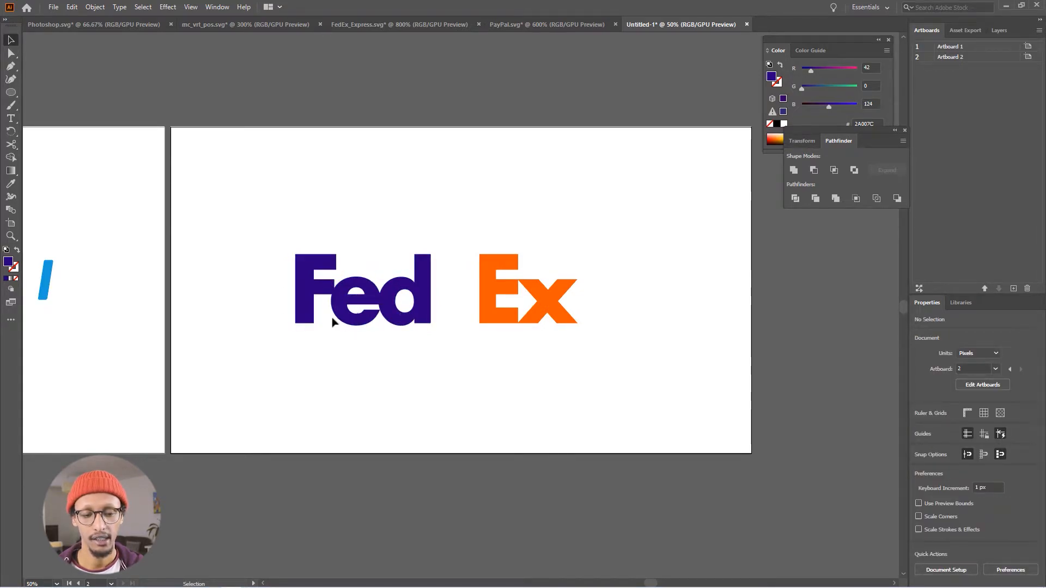
pyautogui.keyDown('shift'); pyautogui.click(551, 319); pyautogui.keyUp('shift')
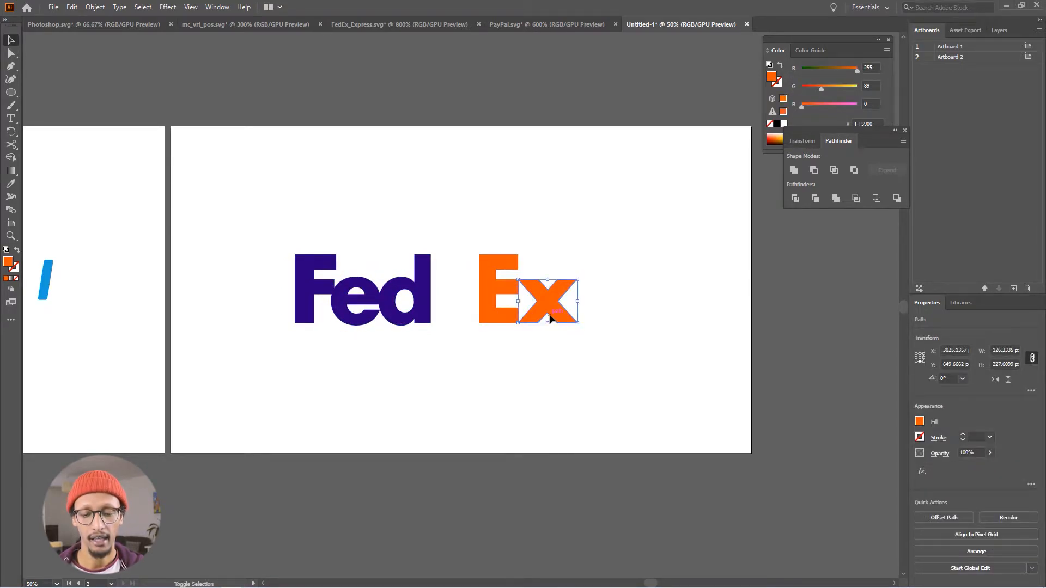
pyautogui.click(548, 362)
pyautogui.hotkey('ctrl', 'z')
pyautogui.click(532, 358)
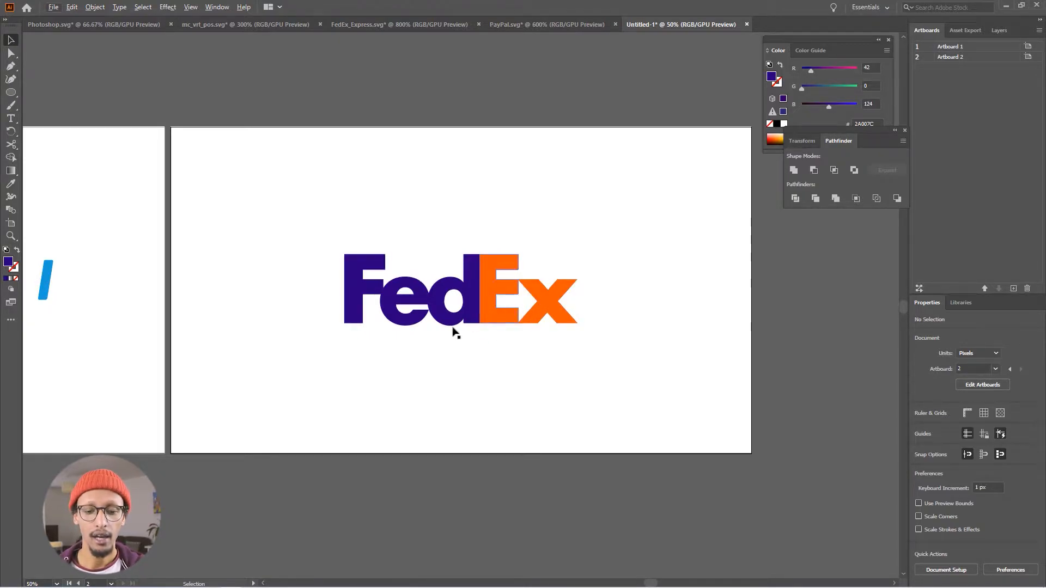
# Move the dark blue Fed letters together with the orange E to the left, away from the x
pyautogui.click(482, 320)
pyautogui.keyDown('shift'); pyautogui.click(460, 324); pyautogui.keyUp('shift')
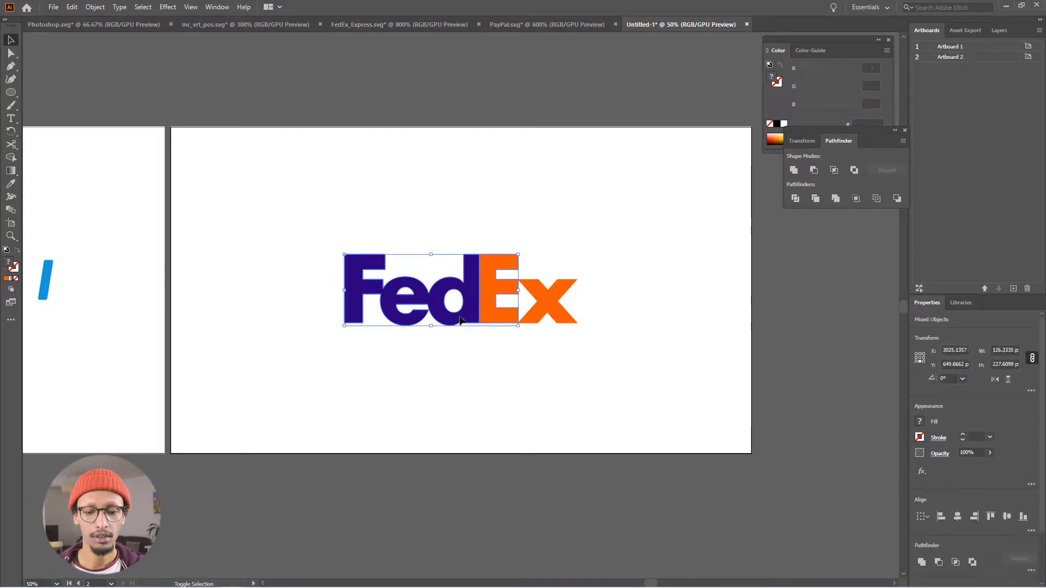
pyautogui.keyDown('shift'); pyautogui.click(471, 322); pyautogui.keyUp('shift')
pyautogui.keyDown('shift'); pyautogui.click(447, 321); pyautogui.keyUp('shift')
pyautogui.moveTo(448, 324); pyautogui.dragTo(331, 324)
# Move the orange x further right and shift all the FedEx letters slightly right to balance them on the artboard
pyautogui.click(492, 308)
pyautogui.moveTo(547, 308); pyautogui.dragTo(258, 264)
pyautogui.click(601, 337)
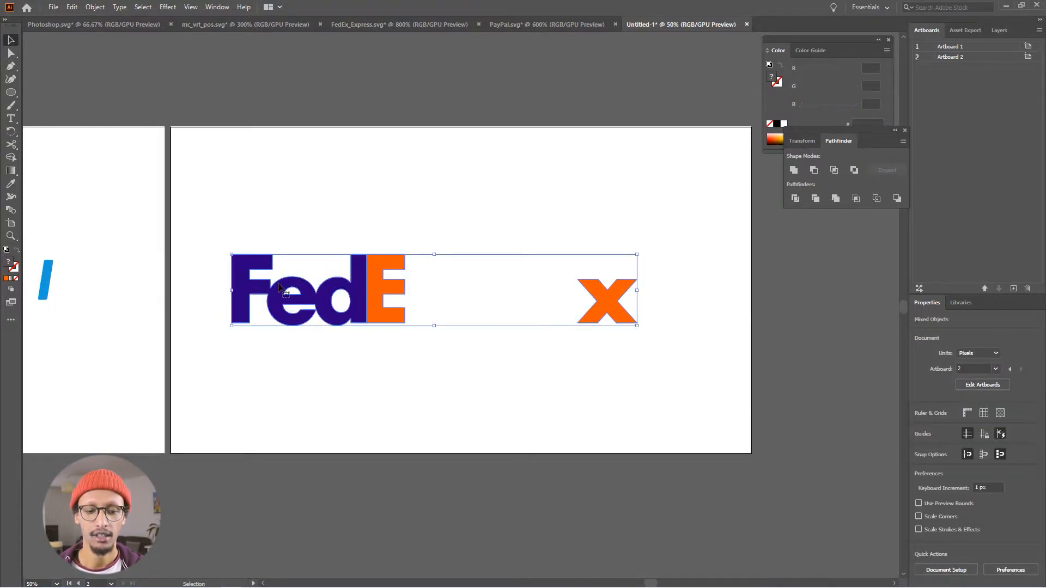
pyautogui.moveTo(309, 298); pyautogui.dragTo(327, 298)
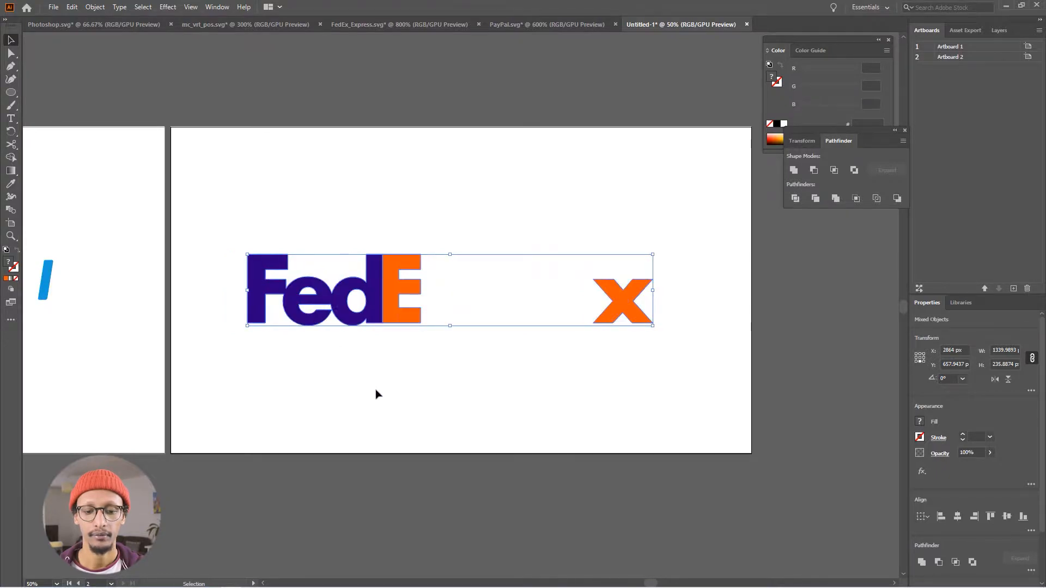
pyautogui.click(497, 333)
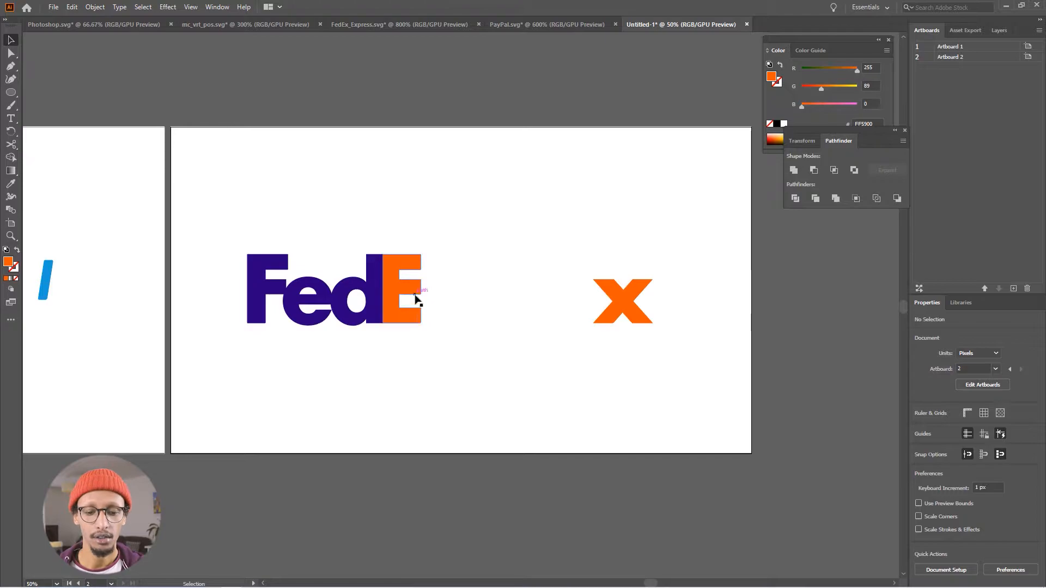
# Stretch the middle and lower arms of the orange E to the x by moving their end anchor points horizontally
pyautogui.scroll(2, 427, 325)
pyautogui.moveTo(590, 324); pyautogui.dragTo(514, 343)
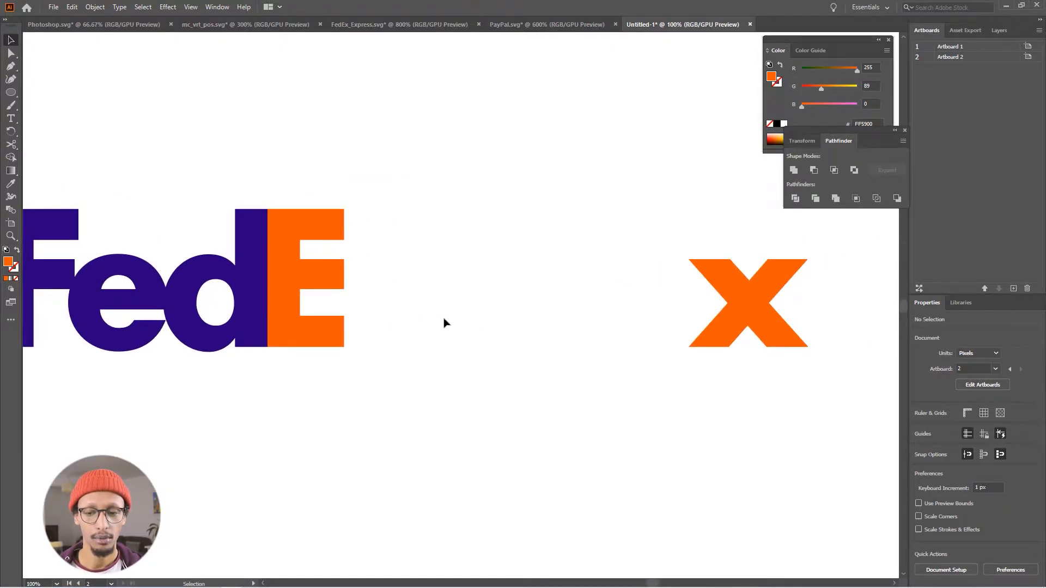
pyautogui.click(335, 270)
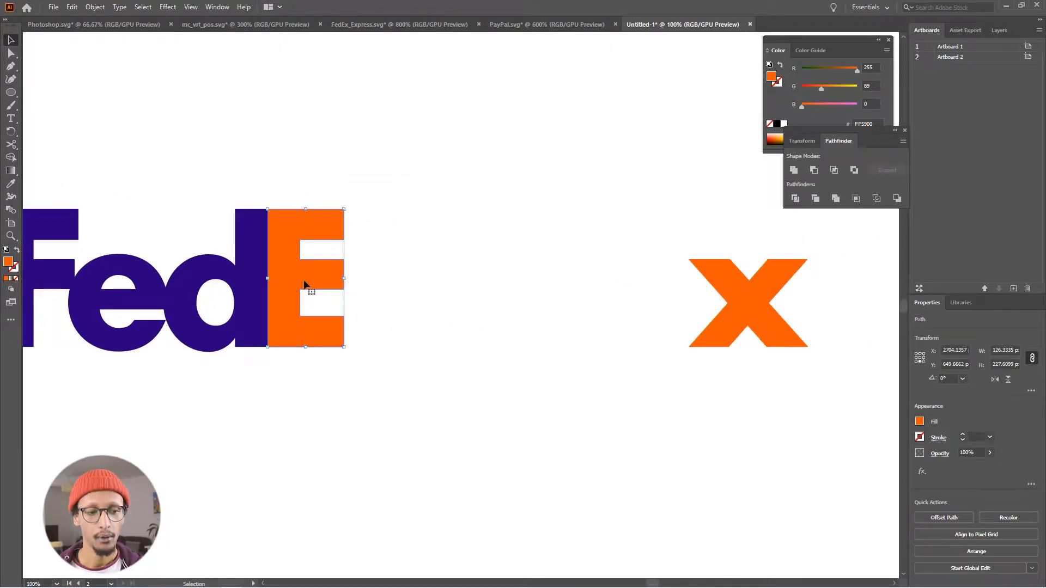
pyautogui.click(12, 53)
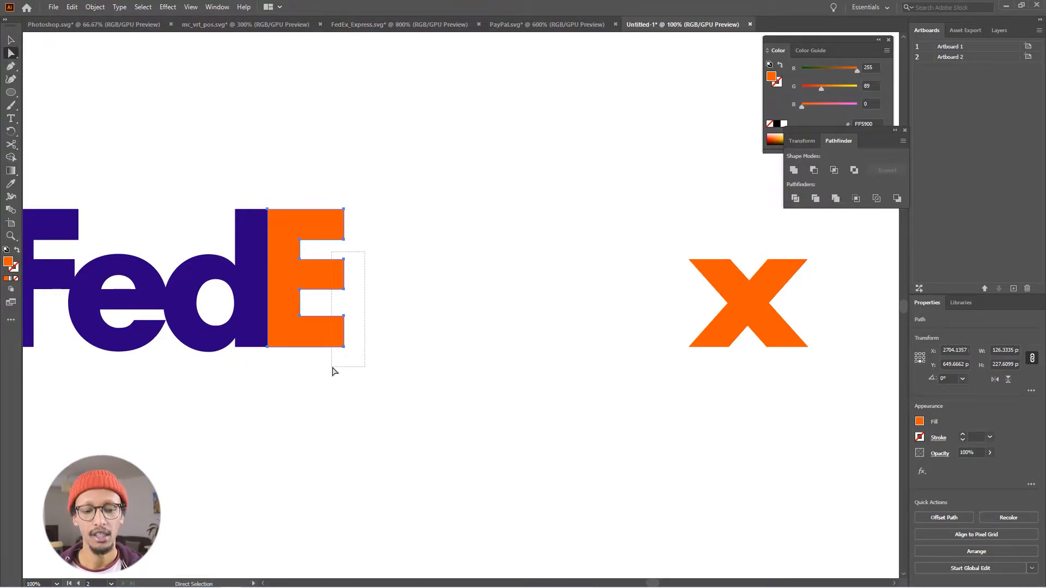
pyautogui.moveTo(333, 368); pyautogui.dragTo(333, 368)
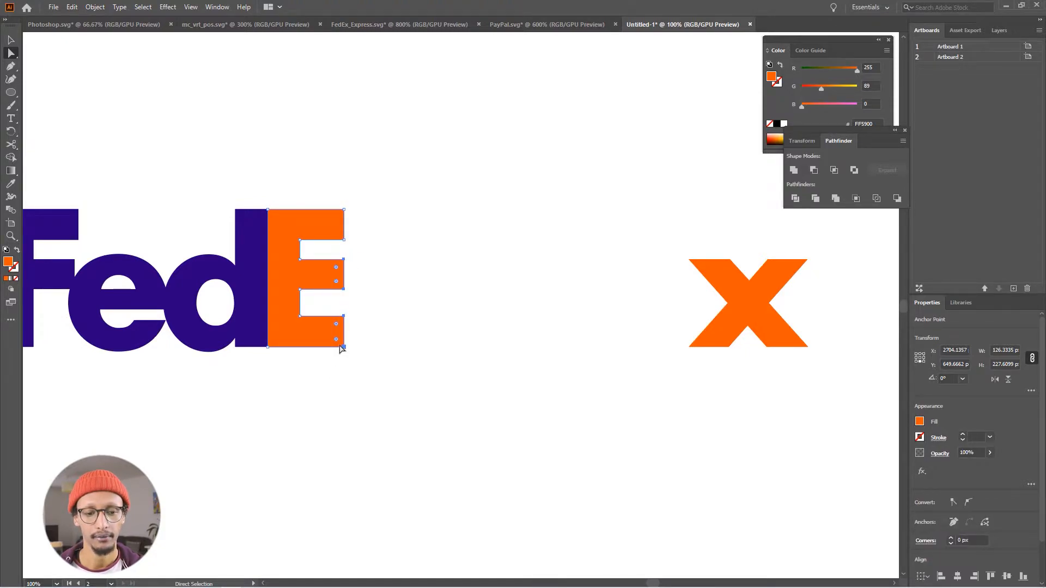
pyautogui.moveTo(343, 348); pyautogui.dragTo(689, 369)
pyautogui.click(632, 370)
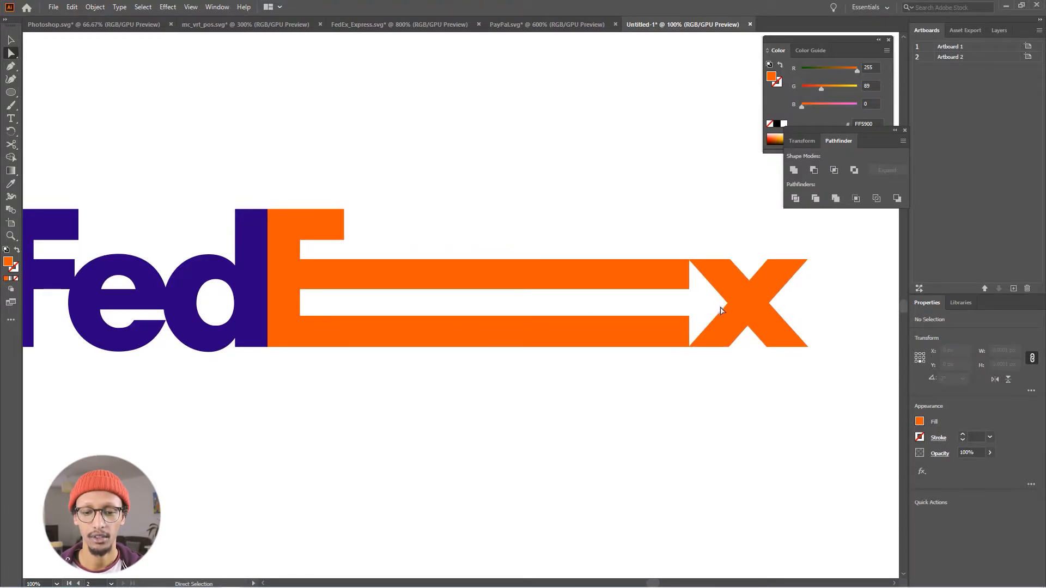
pyautogui.scroll(-1, 525, 343)
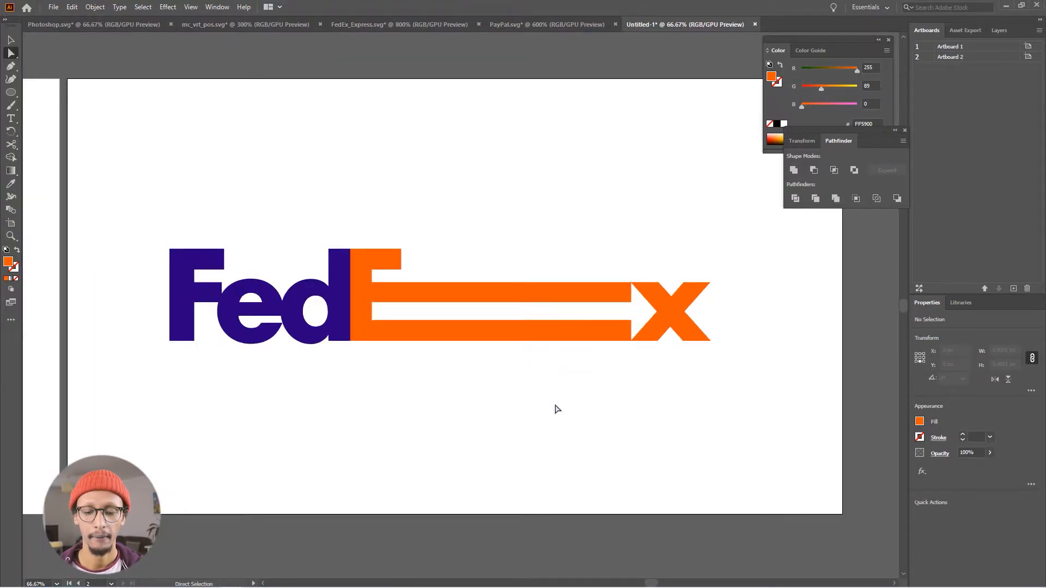
pyautogui.scroll(-1, 557, 409)
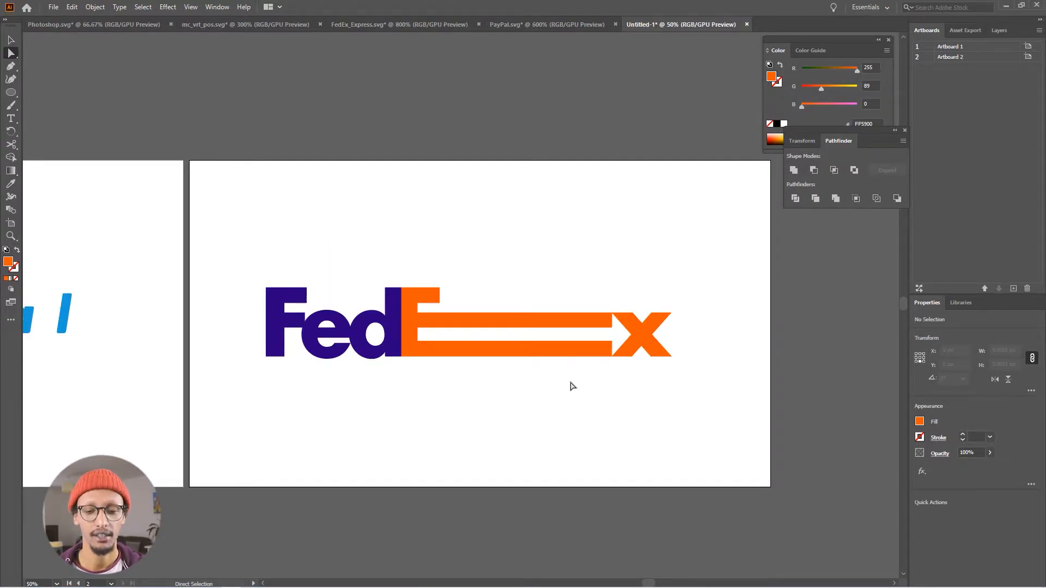
# Copy the Mastercard circles and wordmark, without the white background, from the mc_vrt_pos.svg document
pyautogui.click(273, 24)
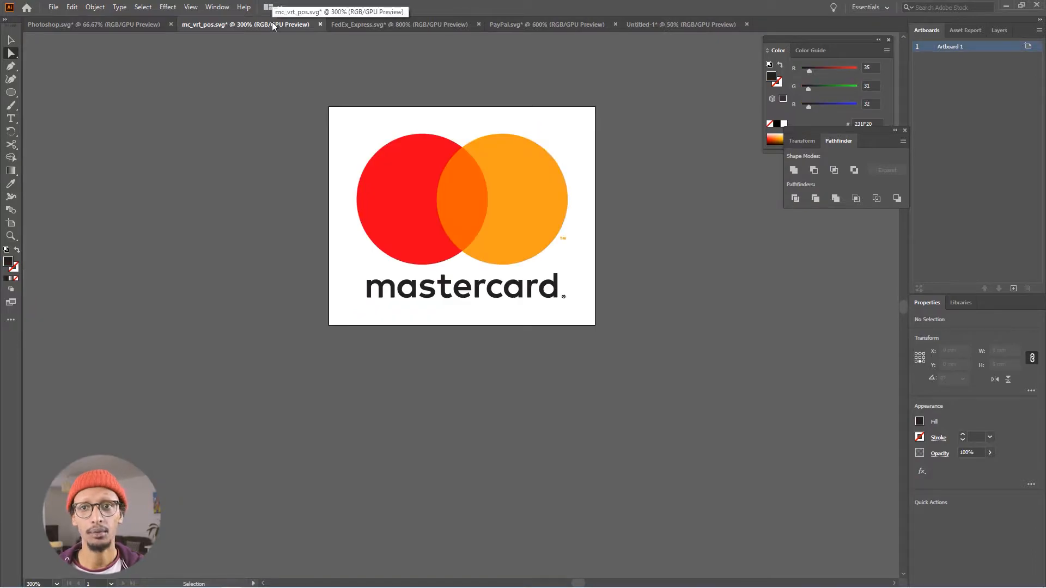
pyautogui.moveTo(594, 334); pyautogui.dragTo(327, 77)
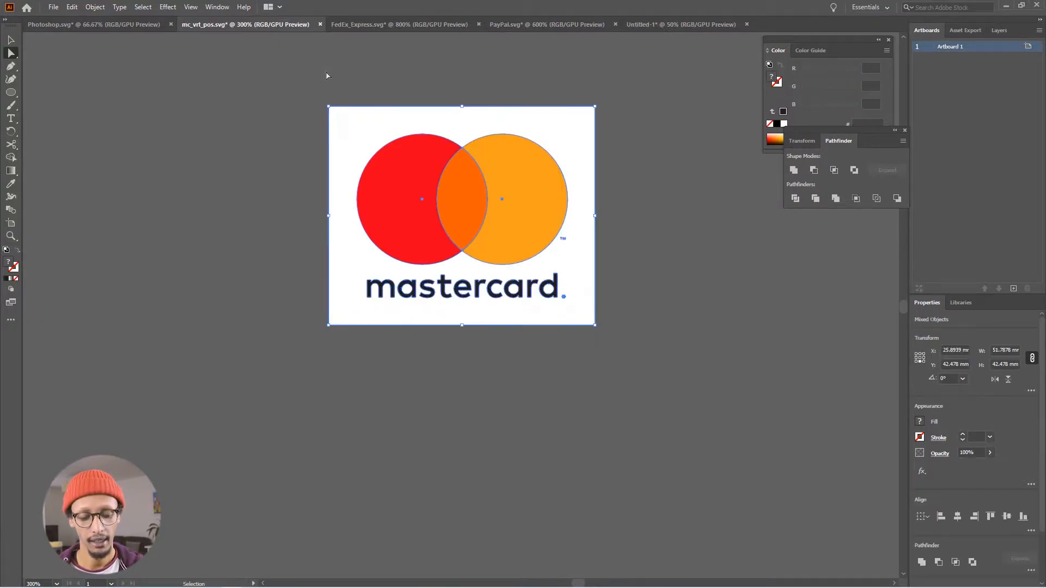
pyautogui.press('v')
pyautogui.click(374, 102)
pyautogui.moveTo(352, 124); pyautogui.dragTo(579, 316)
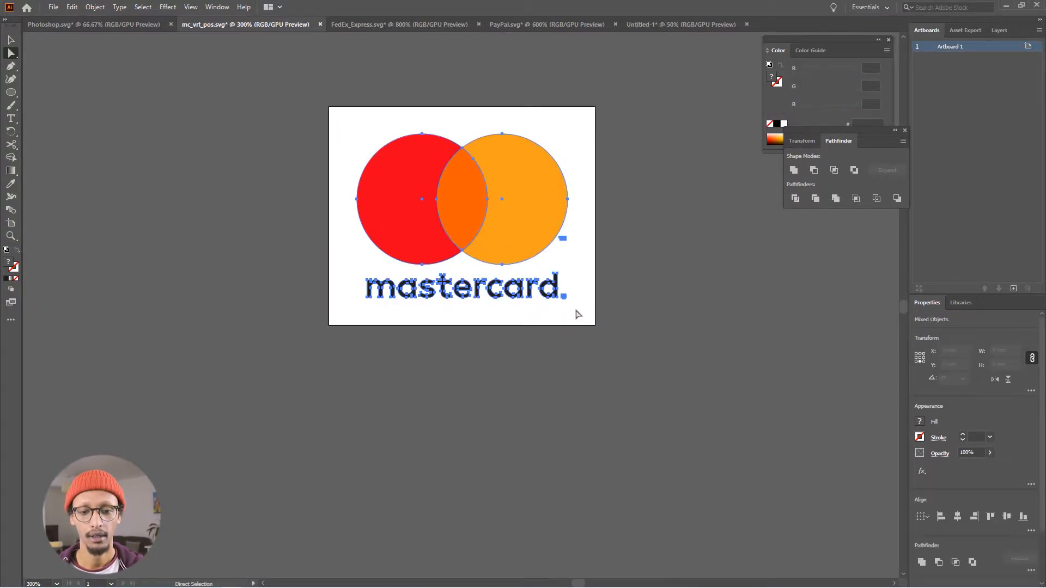
# Add a third artboard to the Untitled-1 document and paste the Mastercard logo onto it
pyautogui.click(655, 25)
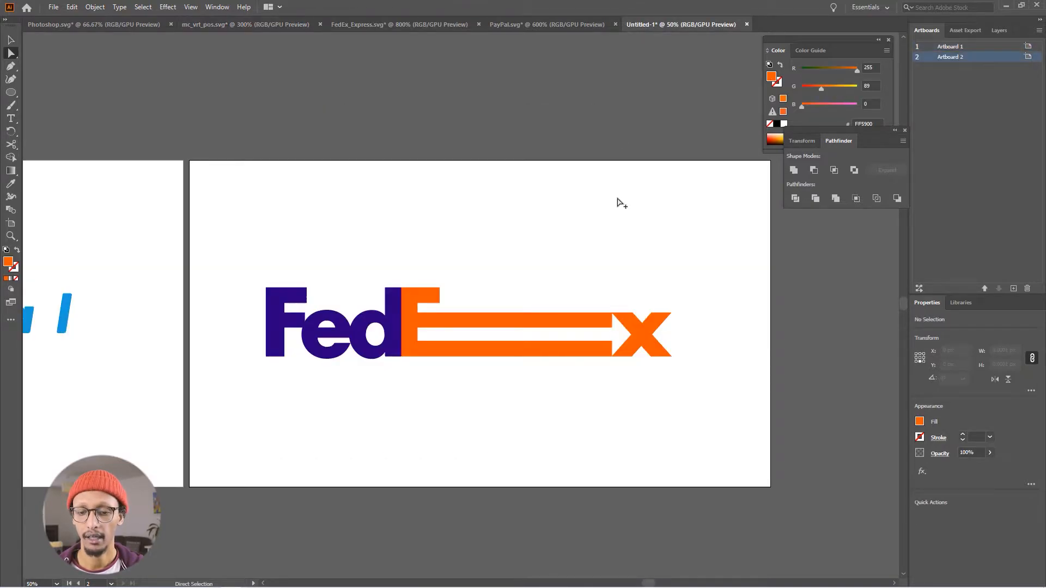
pyautogui.click(1014, 288)
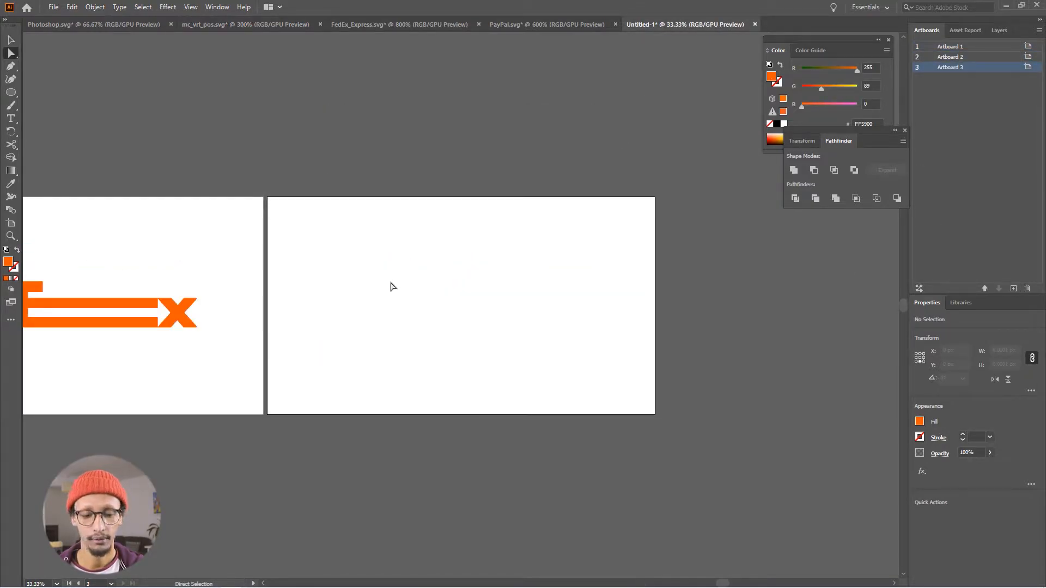
pyautogui.hotkey('ctrl', 'v')
pyautogui.press('v')
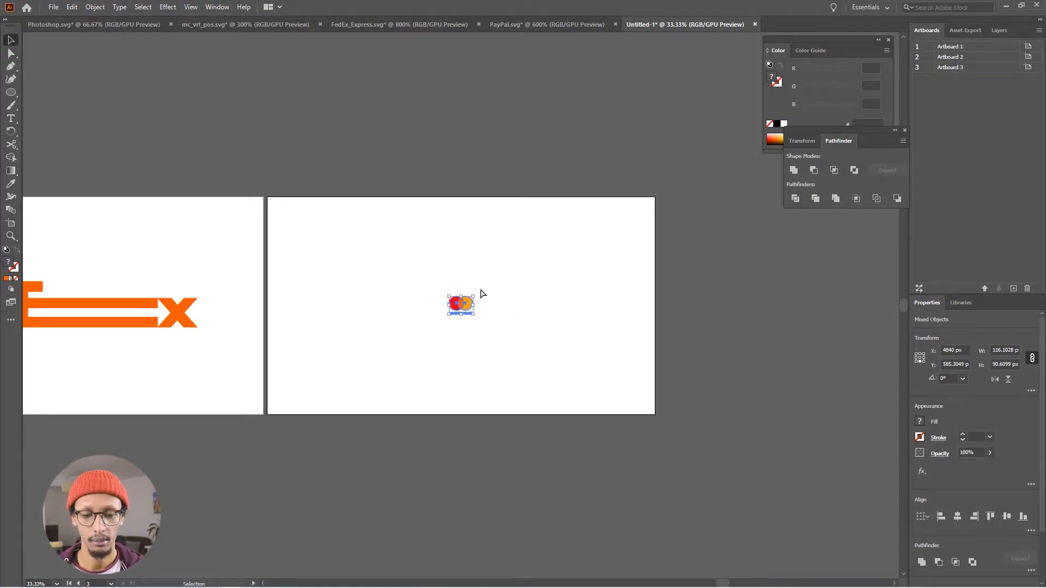
# Scale the pasted Mastercard logo up proportionally so it fills the middle of the third artboard
pyautogui.moveTo(474, 296); pyautogui.dragTo(545, 251)
pyautogui.click(566, 254)
pyautogui.scroll(1, 464, 332)
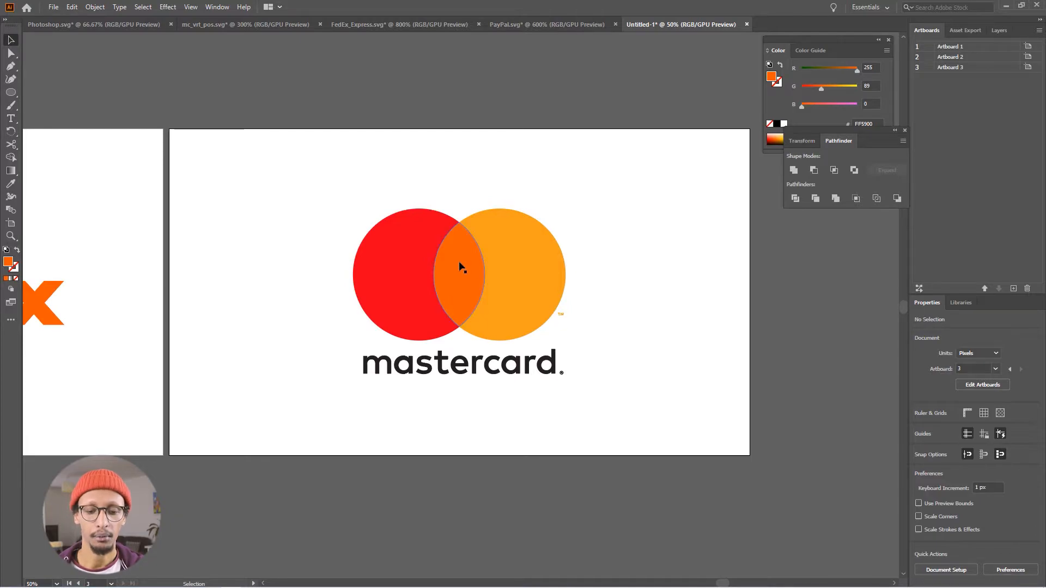
# Try moving the orange overlap shape out from between the two circles, and undo that move
pyautogui.moveTo(455, 315); pyautogui.dragTo(385, 236)
pyautogui.hotkey('ctrl', 'z')
pyautogui.click(486, 136)
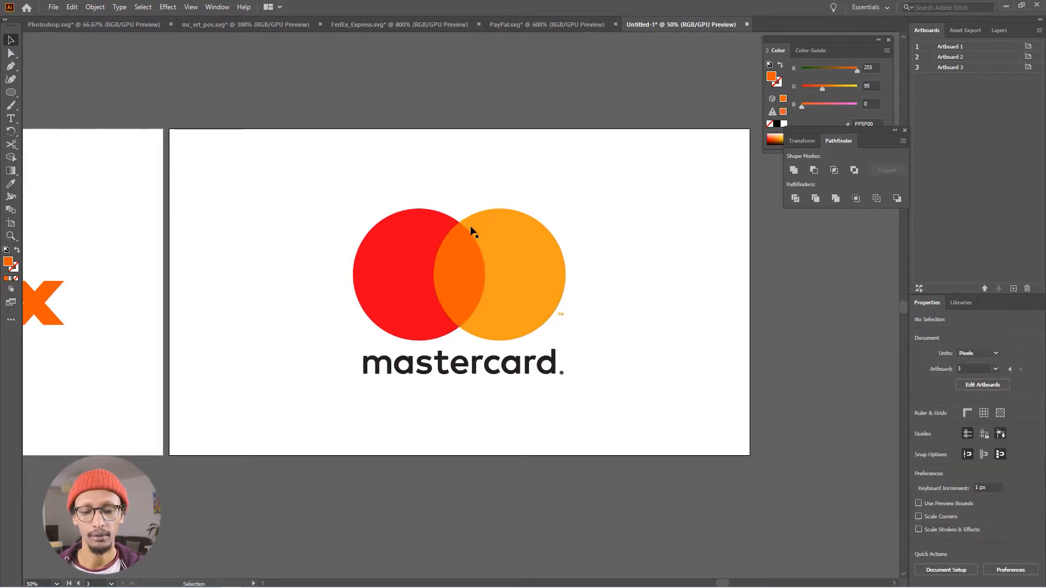
# Delete the orange overlap shape and move the red circle horizontally left, clear of the yellow circle
pyautogui.click(468, 280)
pyautogui.press('Delete')
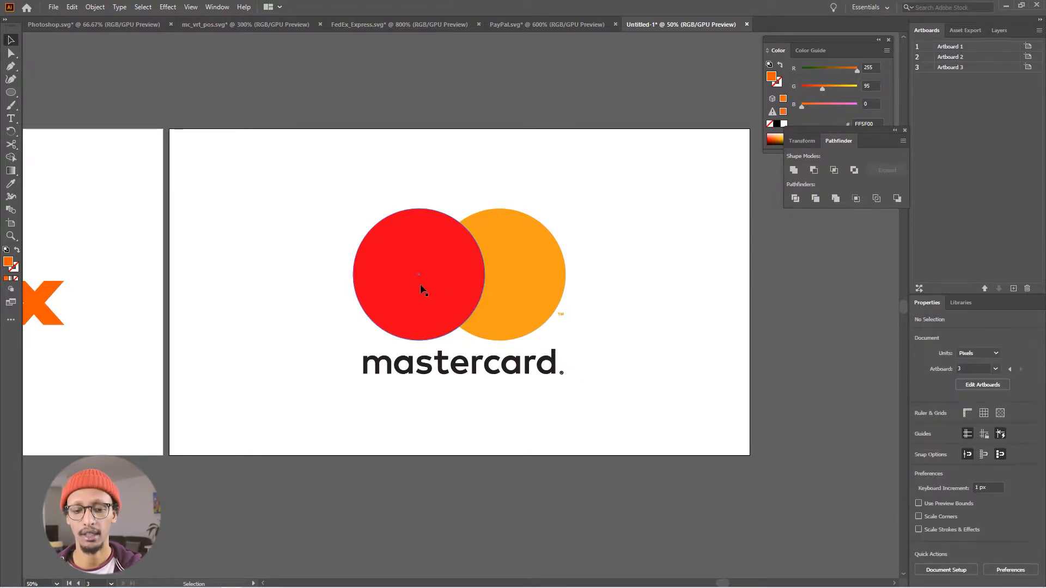
pyautogui.moveTo(447, 294); pyautogui.dragTo(354, 298)
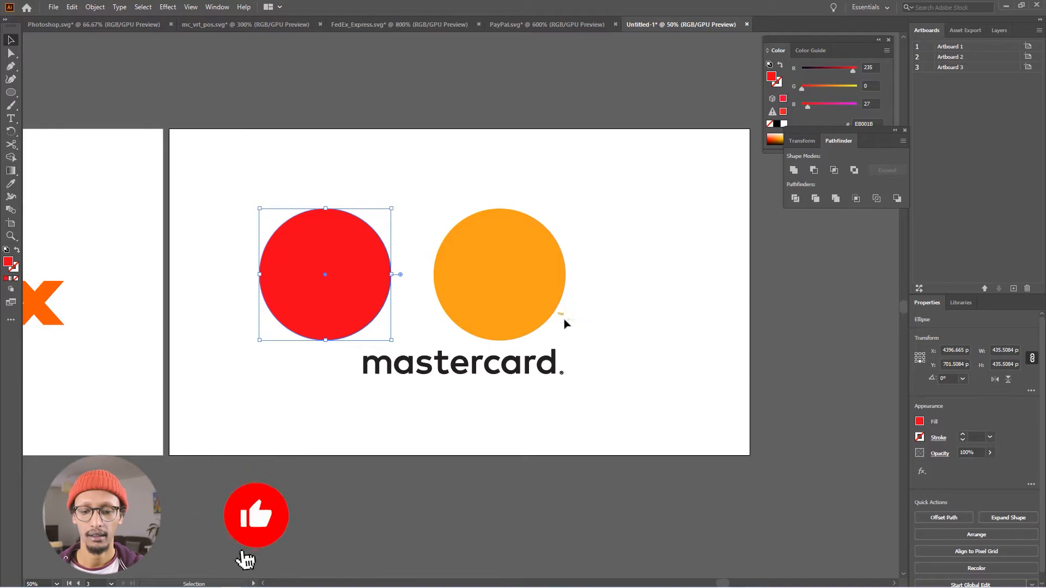
# Move the yellow circle with its TM mark right and bring the red circle back in, balancing both above the wordmark
pyautogui.click(530, 281)
pyautogui.moveTo(493, 303); pyautogui.dragTo(540, 296)
pyautogui.click(606, 339)
pyautogui.click(363, 290)
pyautogui.moveTo(362, 290); pyautogui.dragTo(410, 292)
pyautogui.click(420, 206)
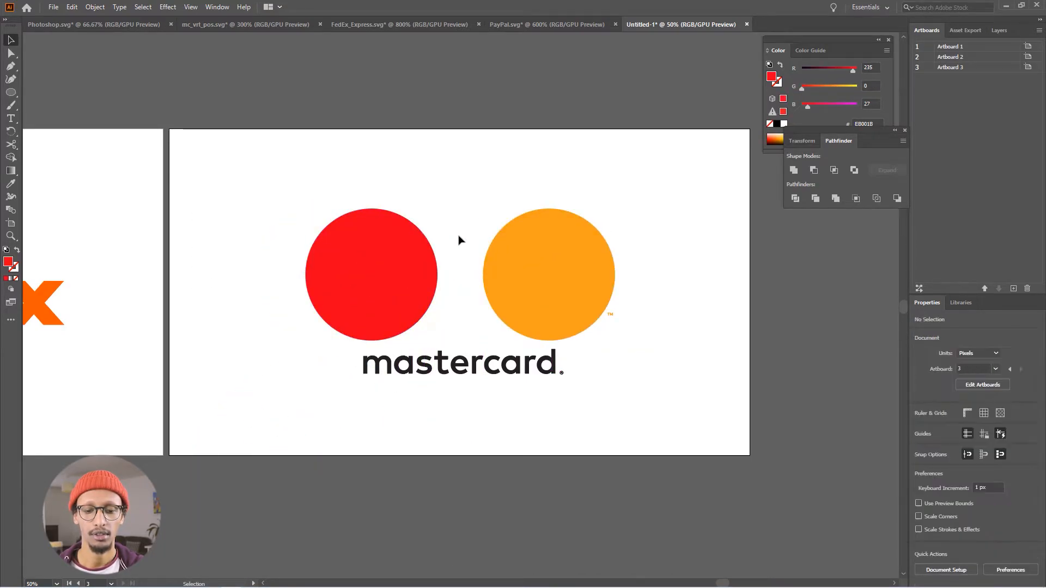
# Isolate the mastercard wordmark's compound path for editing
pyautogui.click(381, 366)
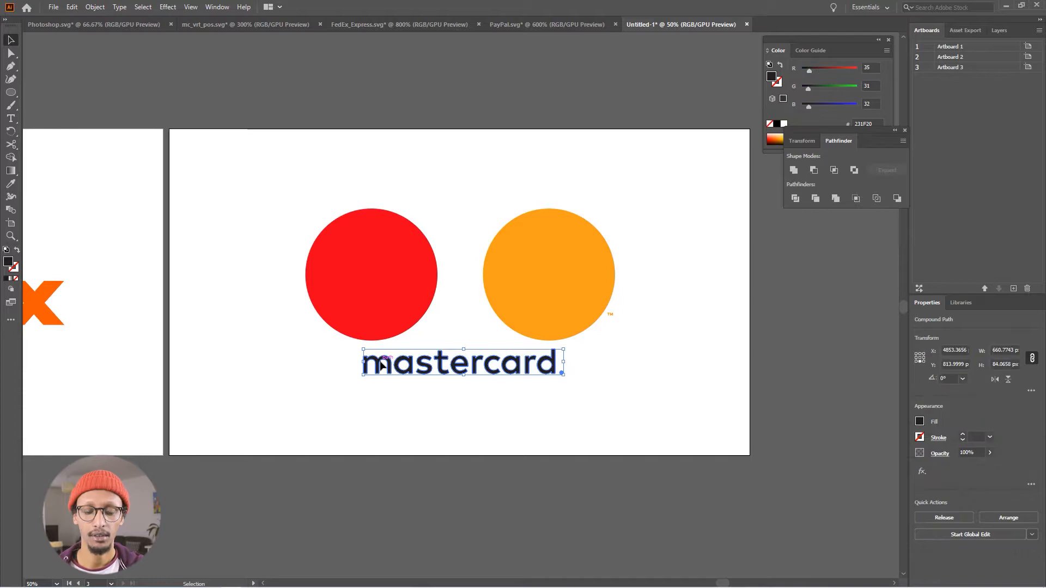
pyautogui.rightClick(382, 367)
pyautogui.click(355, 414)
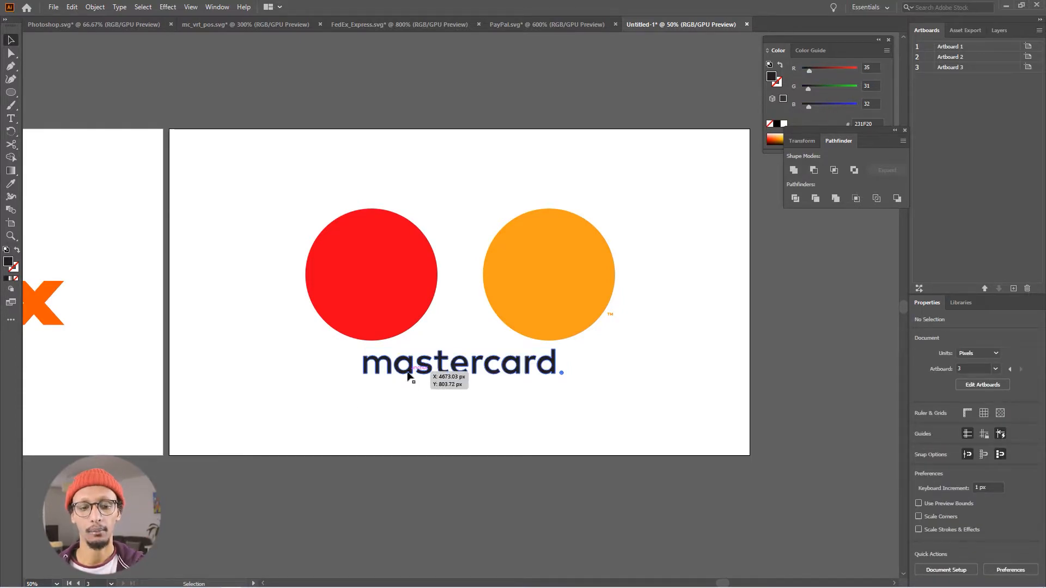
pyautogui.click(402, 375)
pyautogui.rightClick(402, 375)
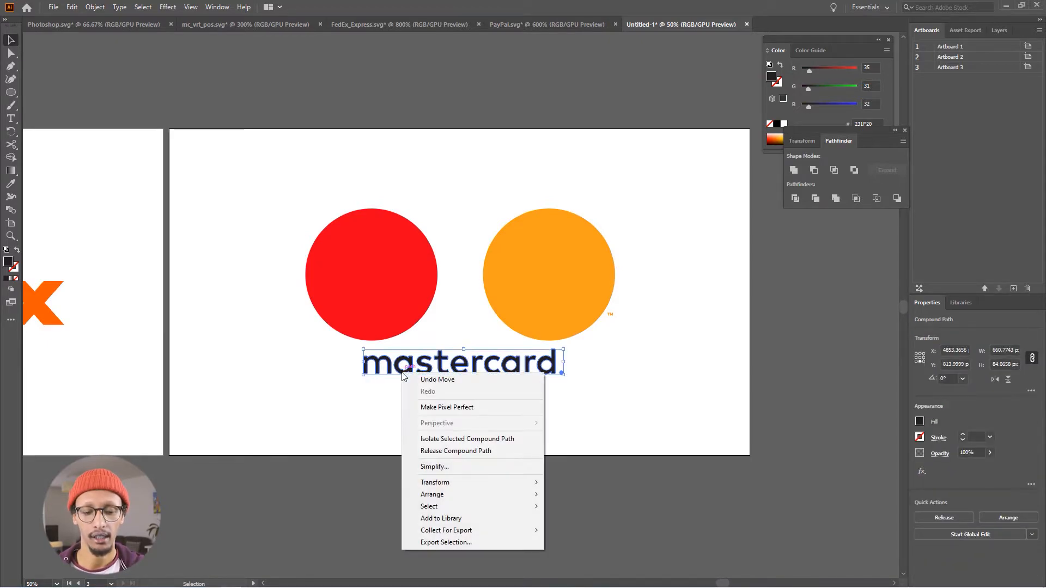
pyautogui.click(396, 377)
pyautogui.doubleClick(398, 376)
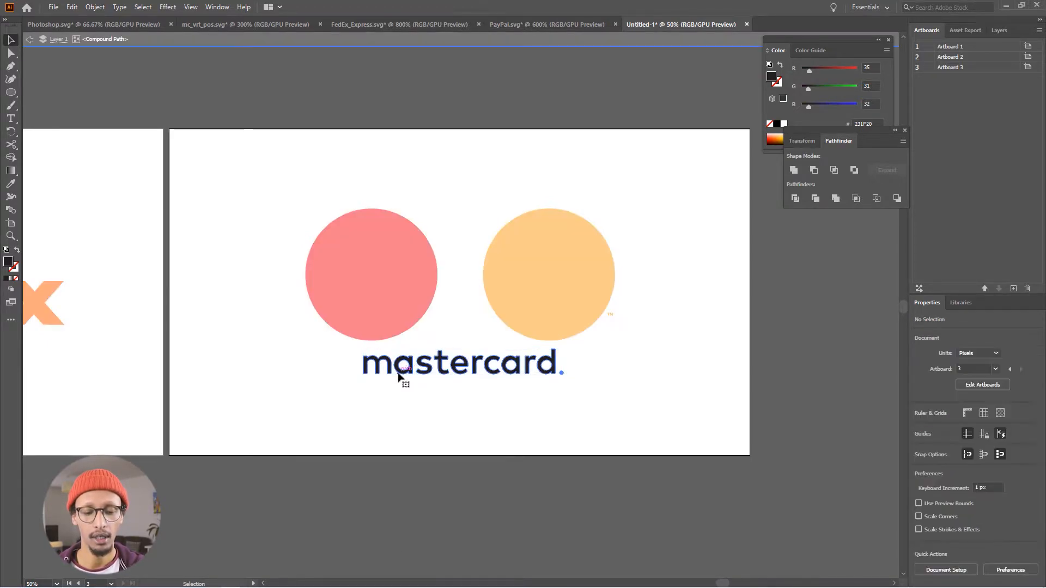
# Select all the shapes in the isolated wordmark and turn them into a group of separate letters
pyautogui.moveTo(570, 382); pyautogui.dragTo(317, 347)
pyautogui.click(518, 405)
pyautogui.click(547, 372)
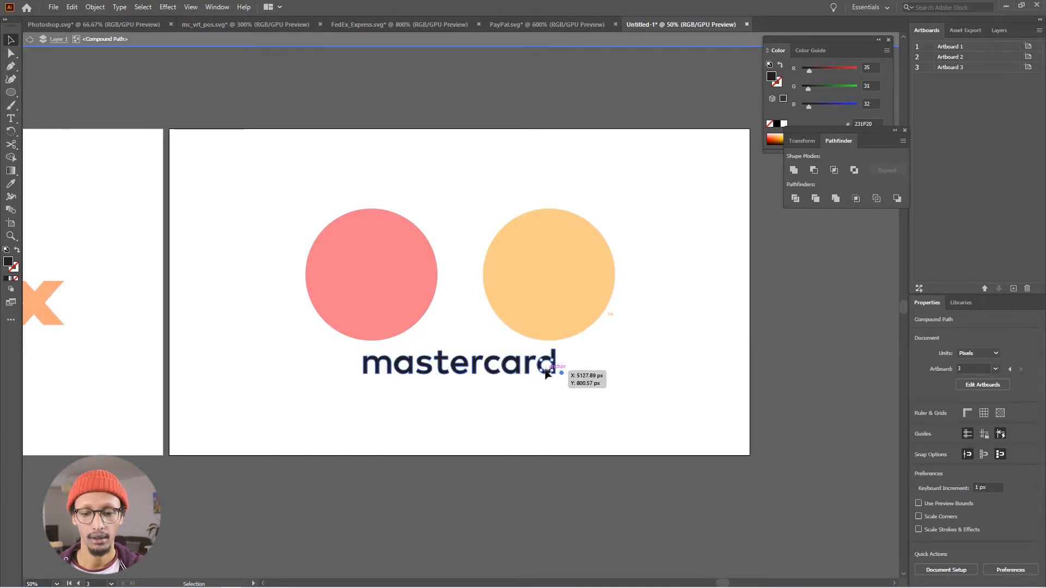
pyautogui.scroll(7, 546, 372)
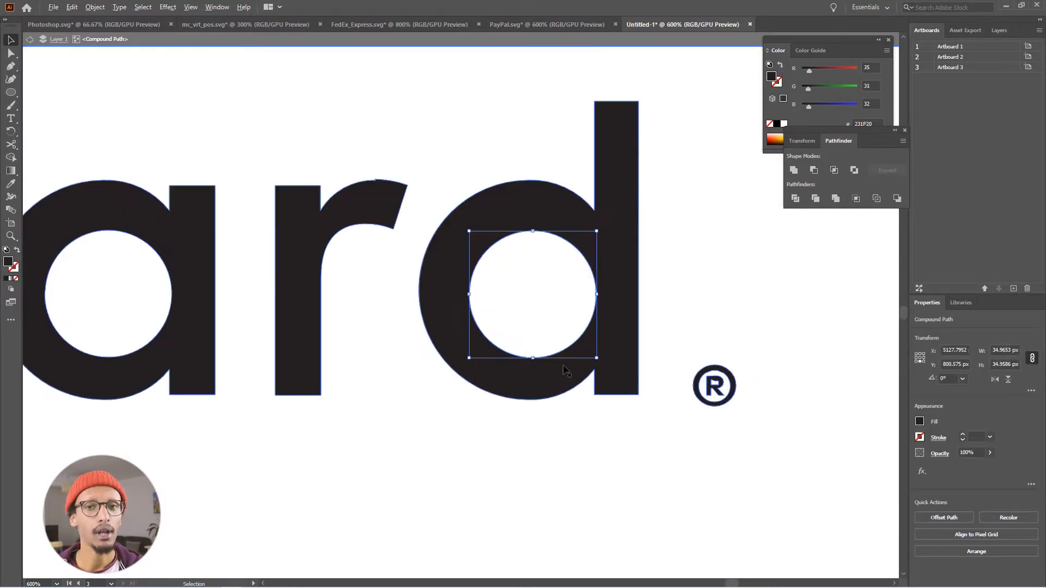
pyautogui.click(568, 436)
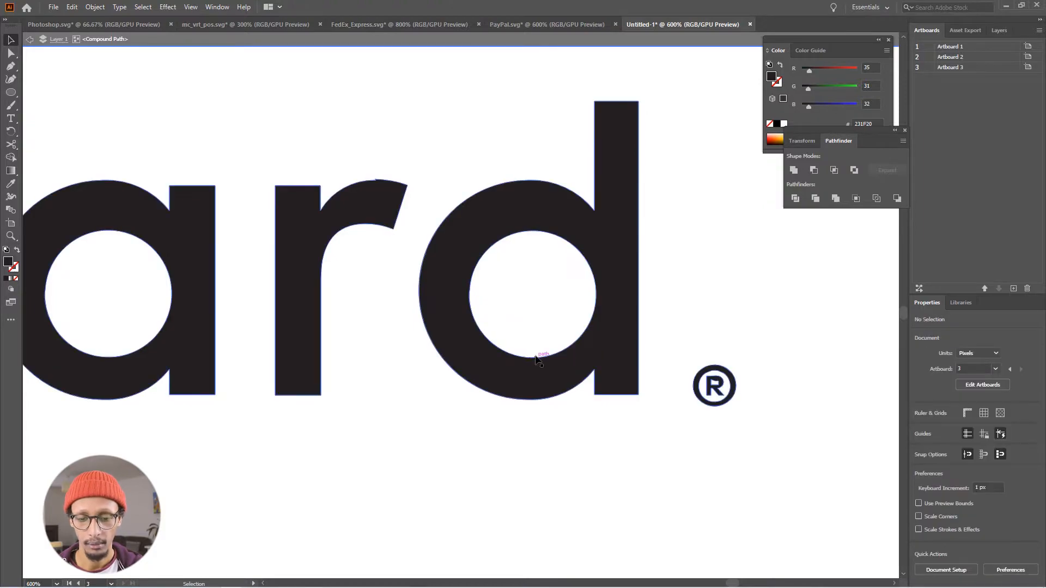
pyautogui.click(543, 361)
pyautogui.keyDown('shift'); pyautogui.click(536, 389); pyautogui.keyUp('shift')
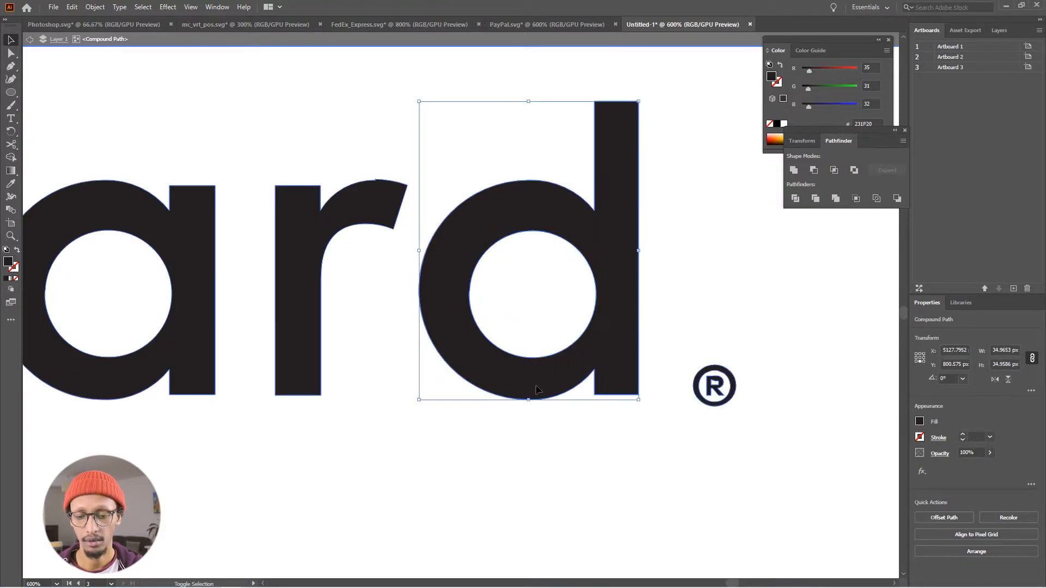
pyautogui.hotkey('ctrl', 'a')
pyautogui.hotkey('ctrl', 'g')
# Try moving individual letters of the wordmark such as the a, c and e, and undo each move
pyautogui.moveTo(308, 449); pyautogui.dragTo(635, 441)
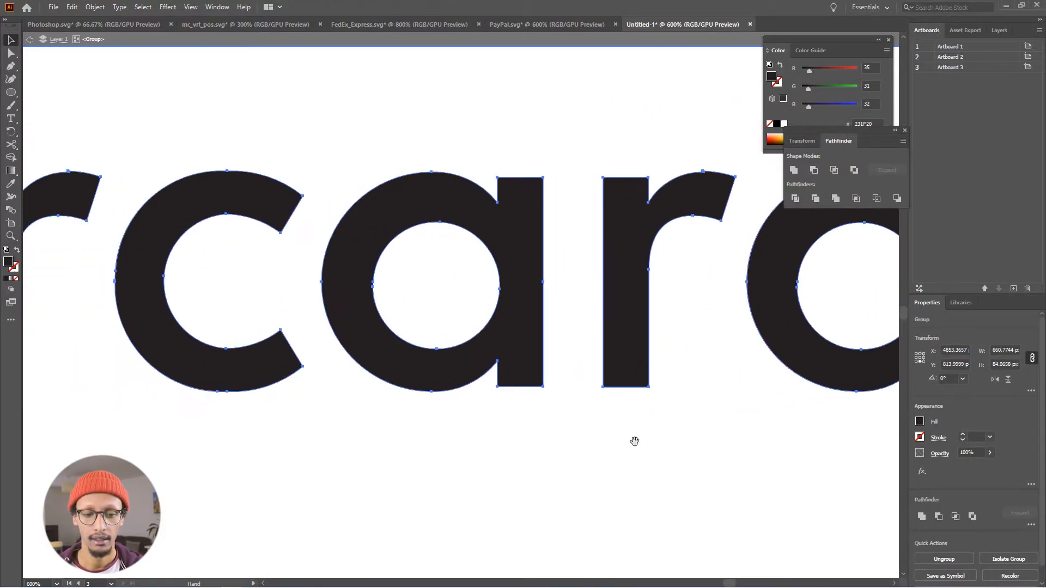
pyautogui.click(457, 423)
pyautogui.click(447, 353)
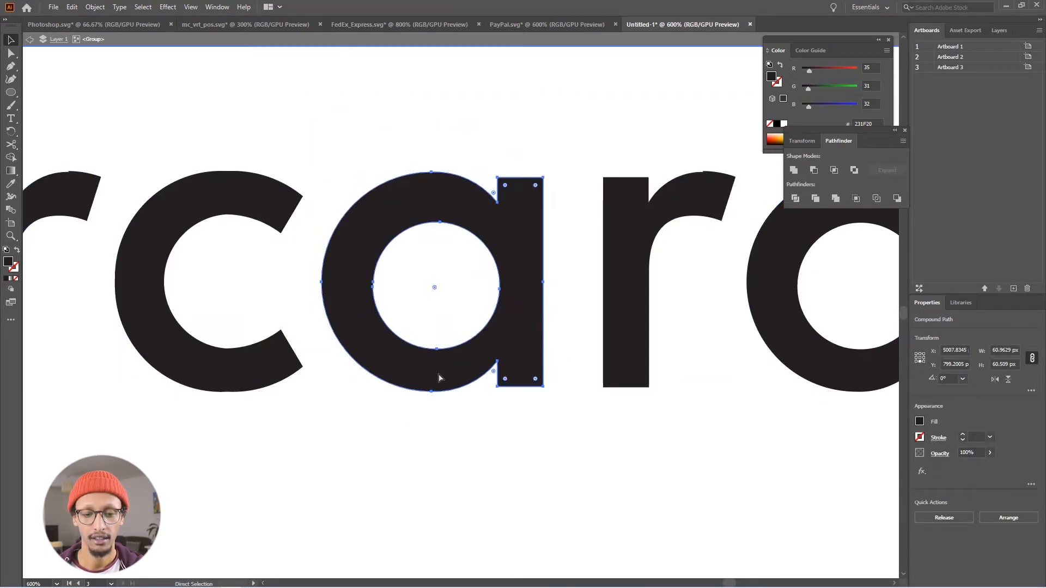
pyautogui.scroll(-1, 439, 378)
pyautogui.moveTo(732, 380); pyautogui.dragTo(718, 352)
pyautogui.hotkey('ctrl', 'z')
pyautogui.moveTo(435, 383); pyautogui.dragTo(438, 358)
pyautogui.hotkey('ctrl', 'z')
pyautogui.moveTo(259, 479); pyautogui.dragTo(515, 443)
pyautogui.moveTo(561, 350); pyautogui.dragTo(537, 385)
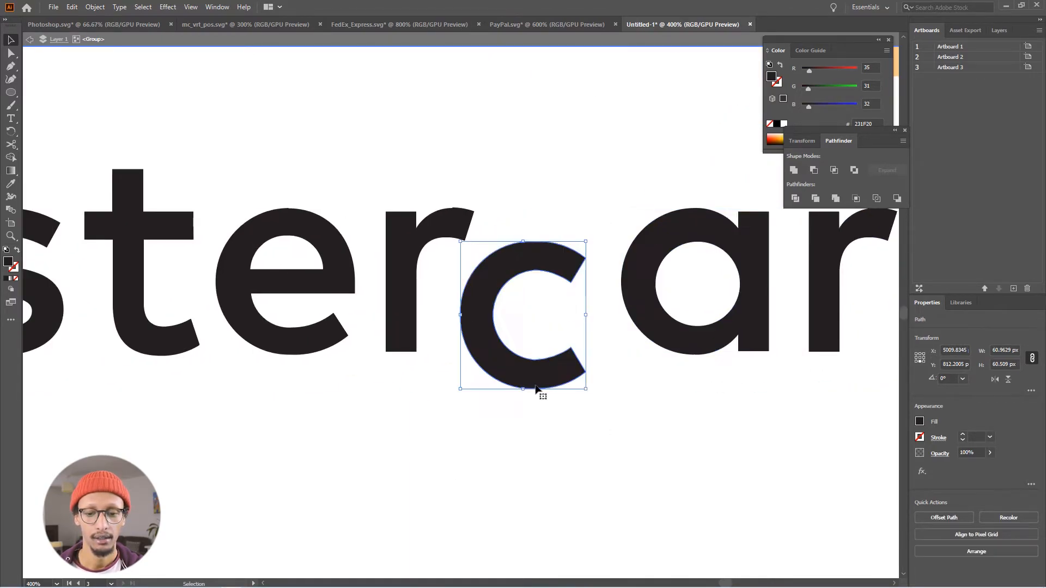
pyautogui.hotkey('ctrl', 'z')
pyautogui.moveTo(289, 338); pyautogui.dragTo(284, 303)
pyautogui.hotkey('ctrl', 'z')
pyautogui.moveTo(248, 453); pyautogui.dragTo(404, 449)
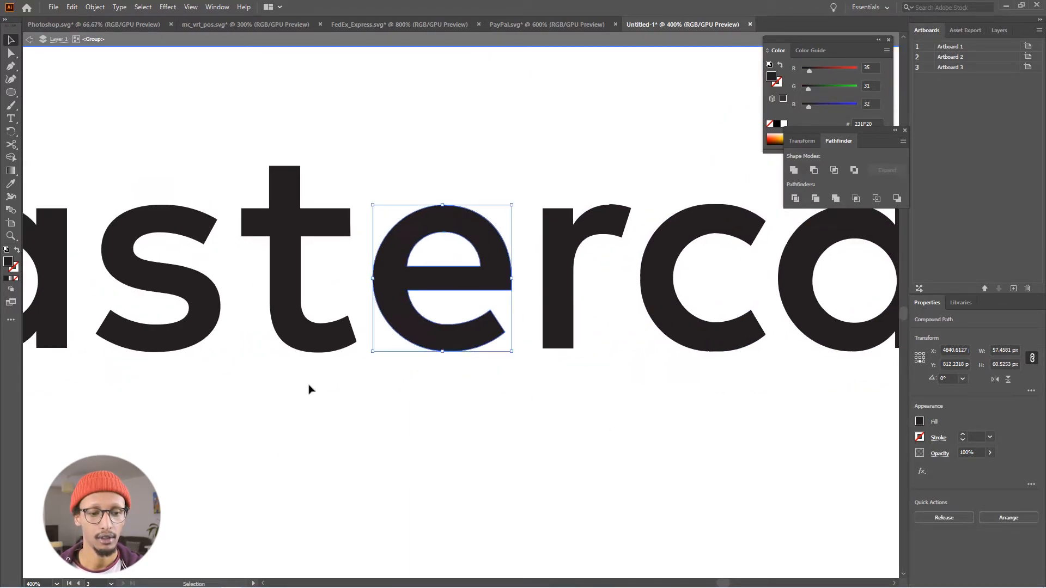
pyautogui.scroll(-1, 295, 384)
pyautogui.scroll(-1, 198, 390)
pyautogui.click(292, 357)
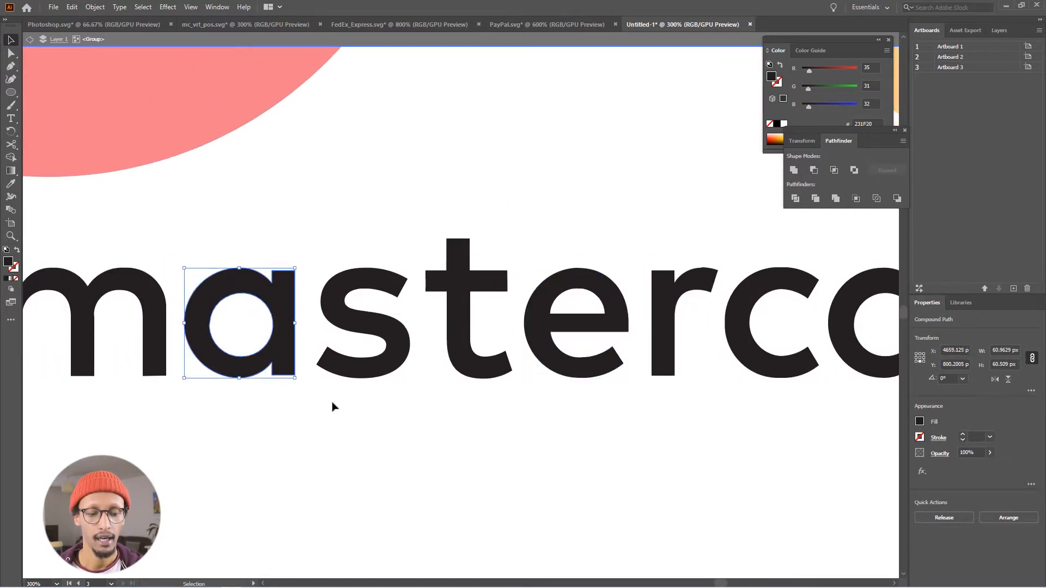
pyautogui.scroll(-3, 380, 433)
# Cut the wordmark letters out of the isolated artwork and paste them in place outside isolation
pyautogui.moveTo(598, 447); pyautogui.dragTo(291, 377)
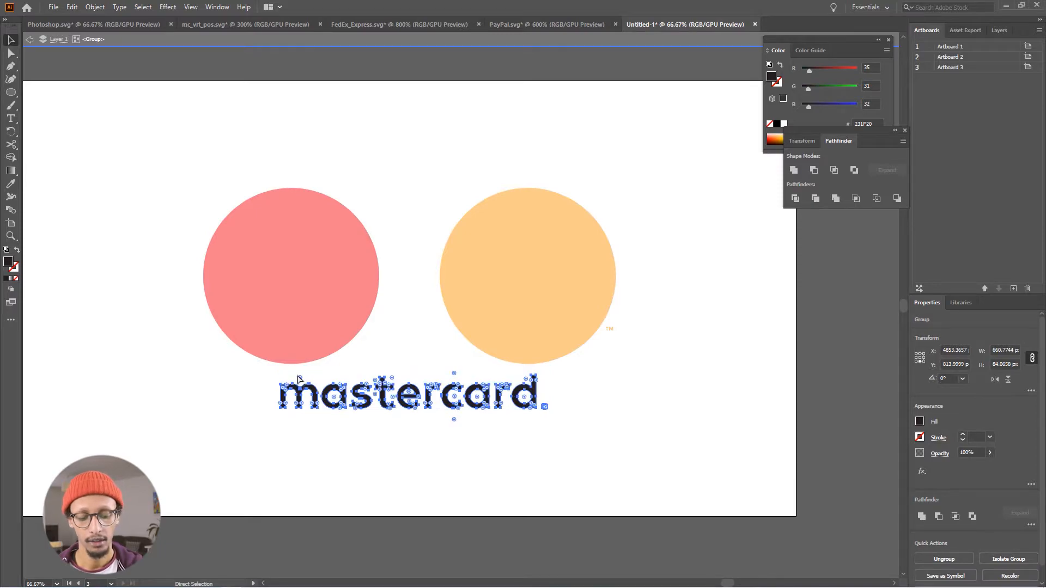
pyautogui.press('Delete')
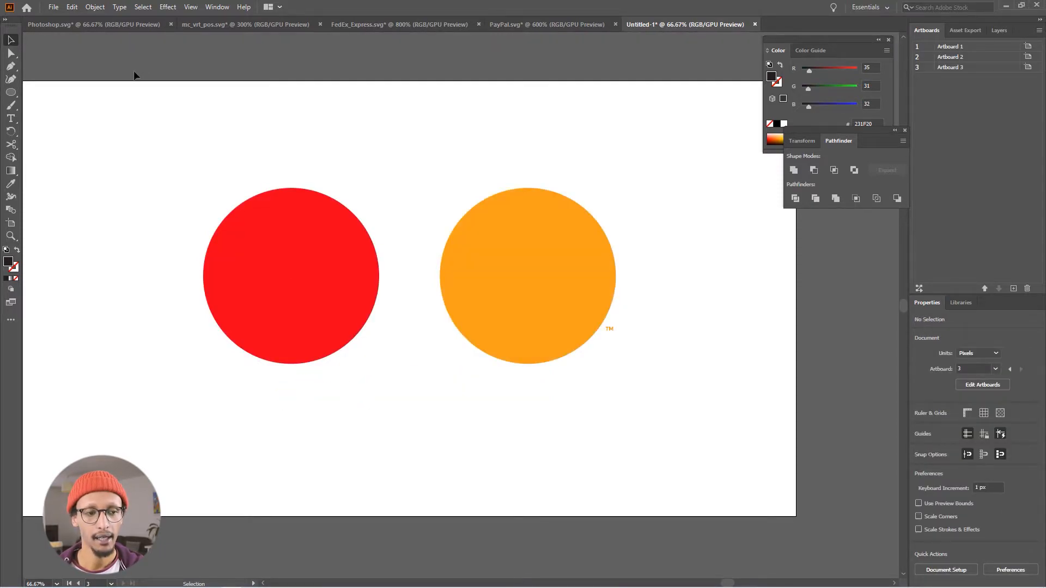
pyautogui.moveTo(417, 455); pyautogui.dragTo(438, 411)
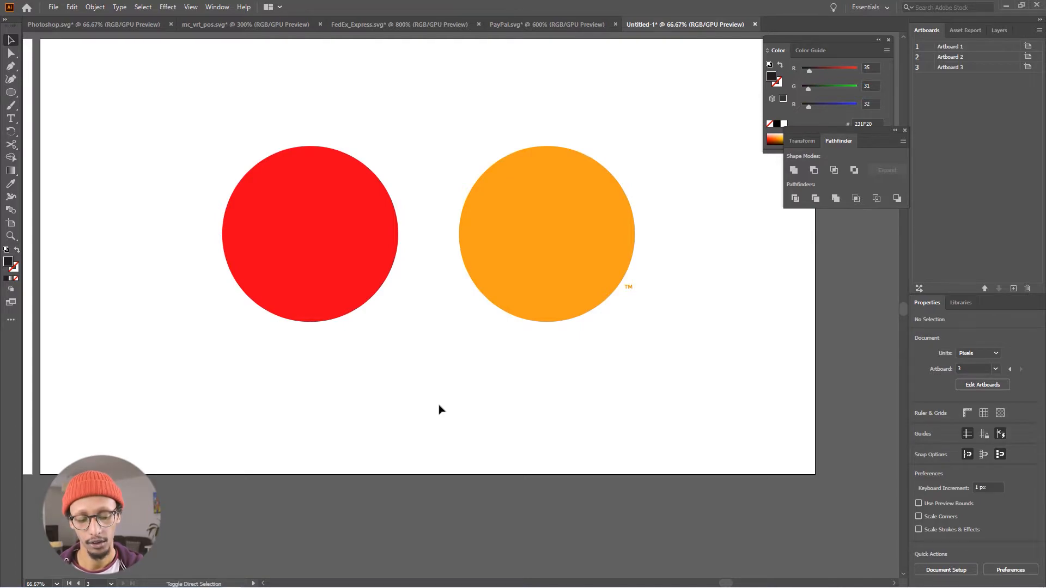
pyautogui.hotkey('ctrl', 'z')
pyautogui.click(380, 400)
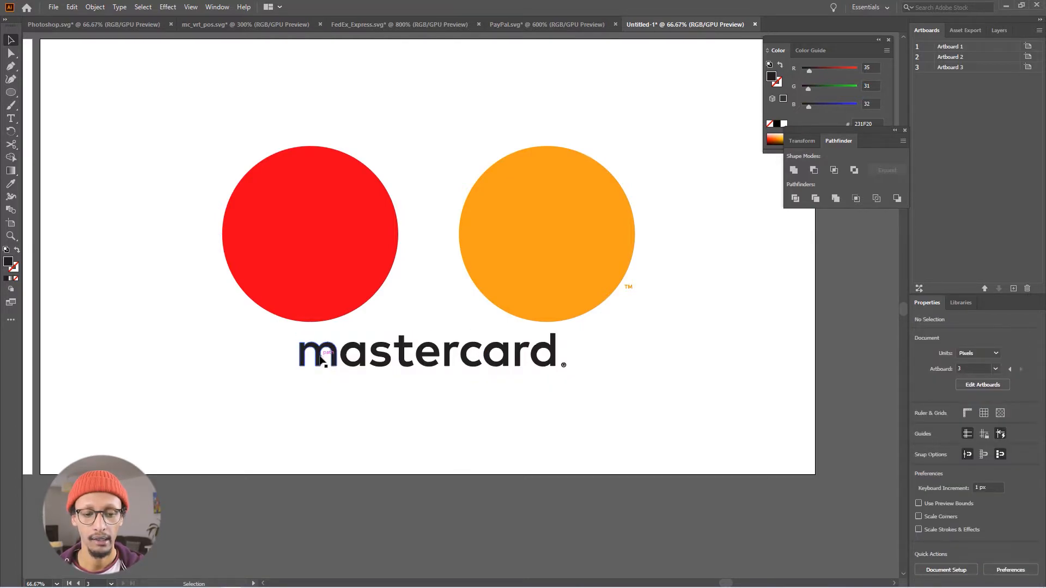
# Ungroup the pasted mastercard wordmark into individual letters, keeping its original position
pyautogui.moveTo(319, 355); pyautogui.dragTo(297, 357)
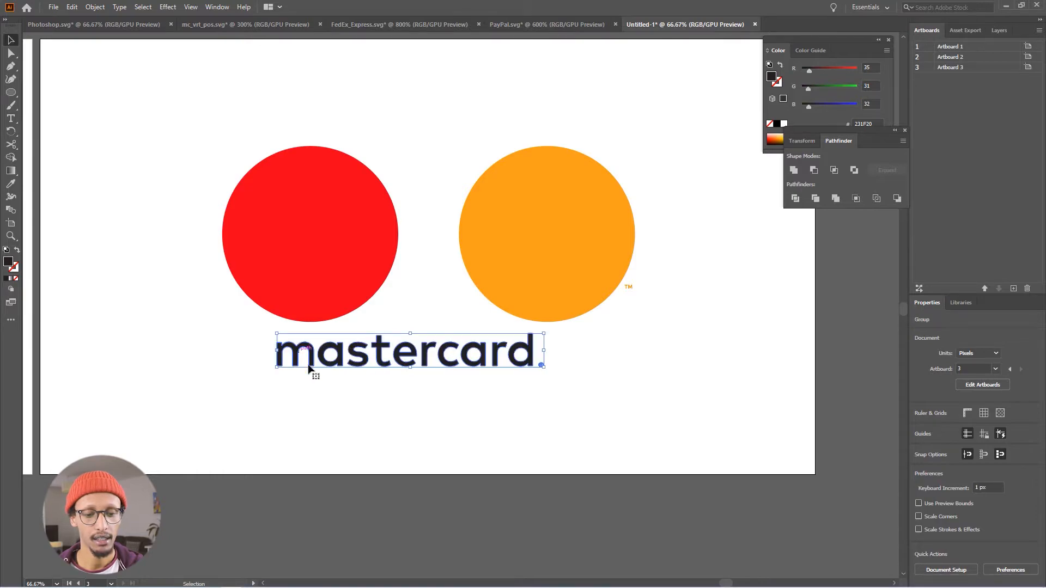
pyautogui.hotkey('ctrl', 'z')
pyautogui.rightClick(321, 354)
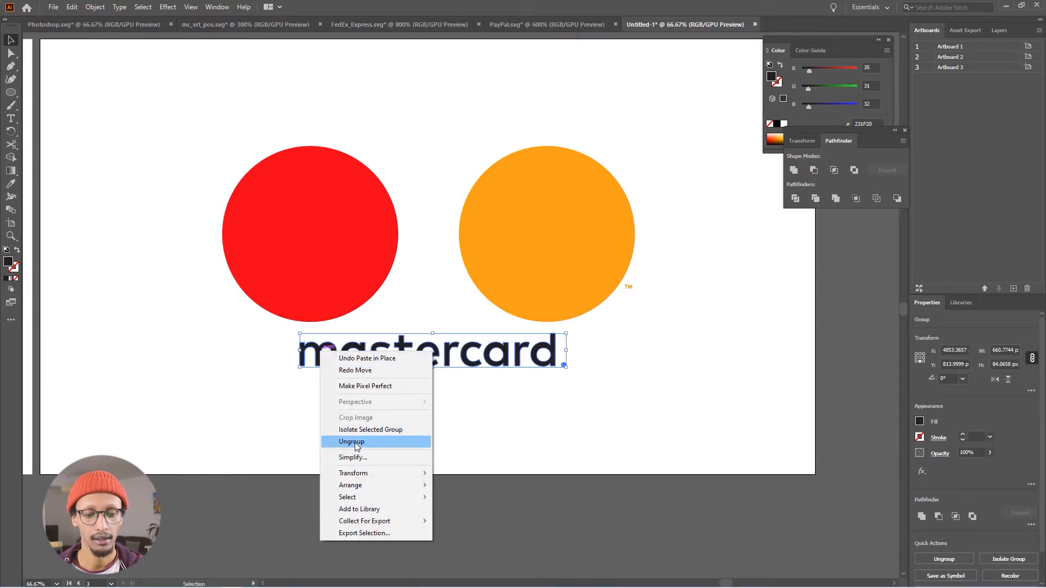
pyautogui.click(353, 442)
pyautogui.click(325, 429)
# Move the m to the red circle's left edge and the d with its ® mark to the yellow circle's right edge
pyautogui.click(318, 359)
pyautogui.moveTo(319, 360); pyautogui.dragTo(243, 359)
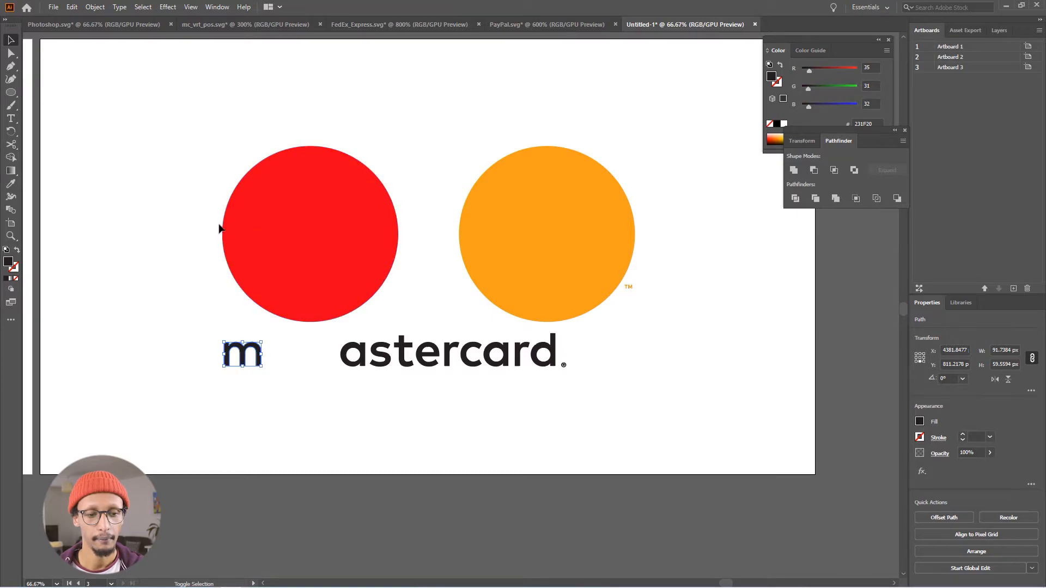
pyautogui.moveTo(541, 333); pyautogui.dragTo(616, 368)
pyautogui.click(594, 432)
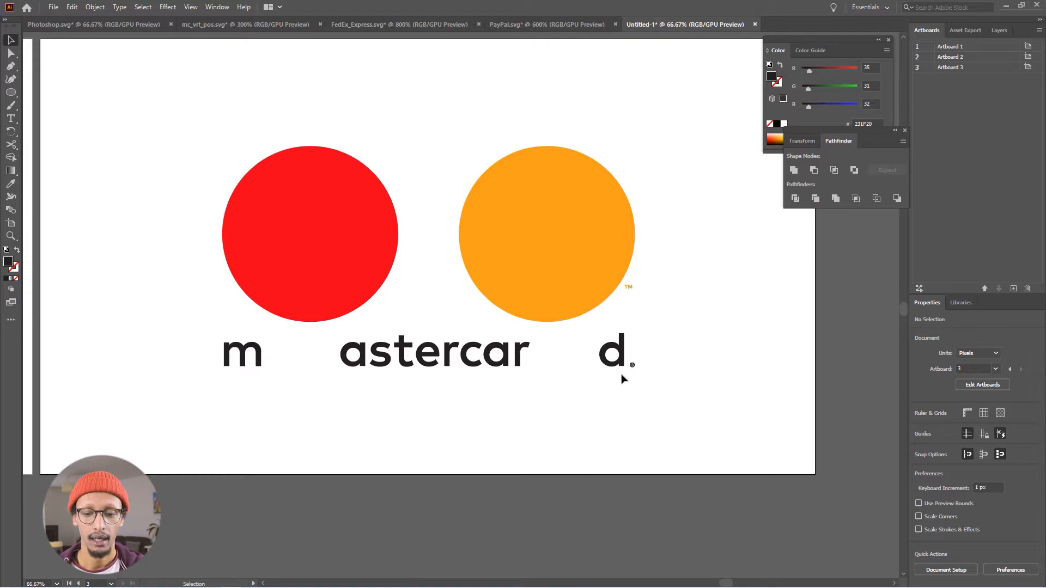
# Distribute the mastercard wordmark letters evenly by their horizontal centers between the outer m and d
pyautogui.moveTo(620, 377); pyautogui.dragTo(232, 341)
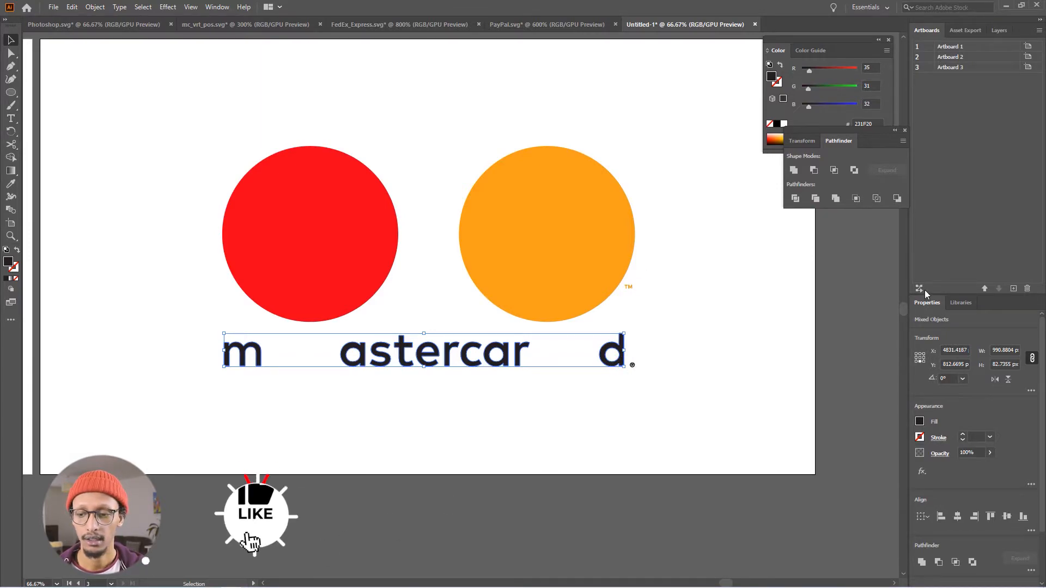
pyautogui.scroll(-2, 963, 486)
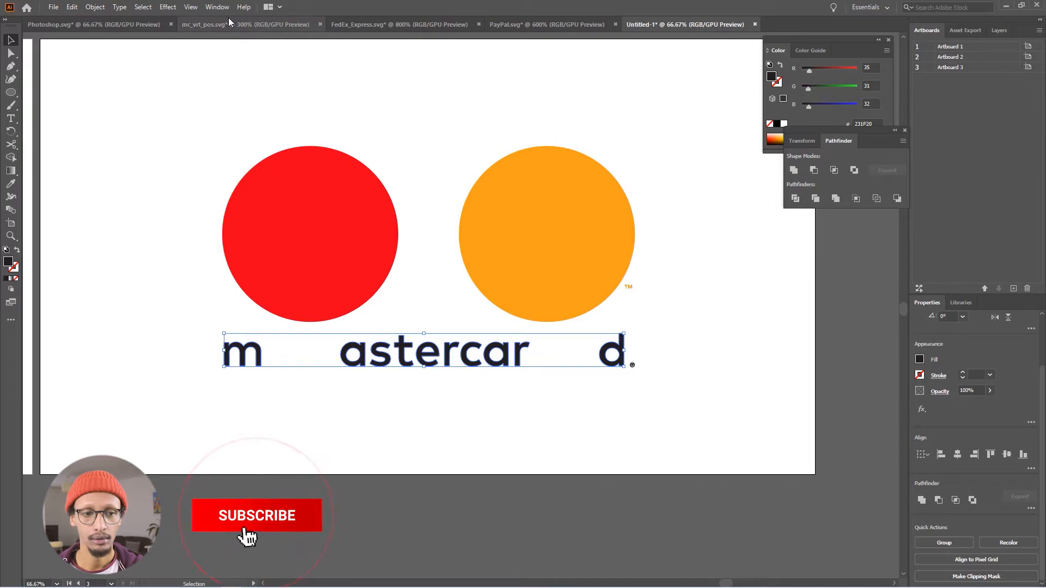
pyautogui.click(217, 7)
pyautogui.click(282, 136)
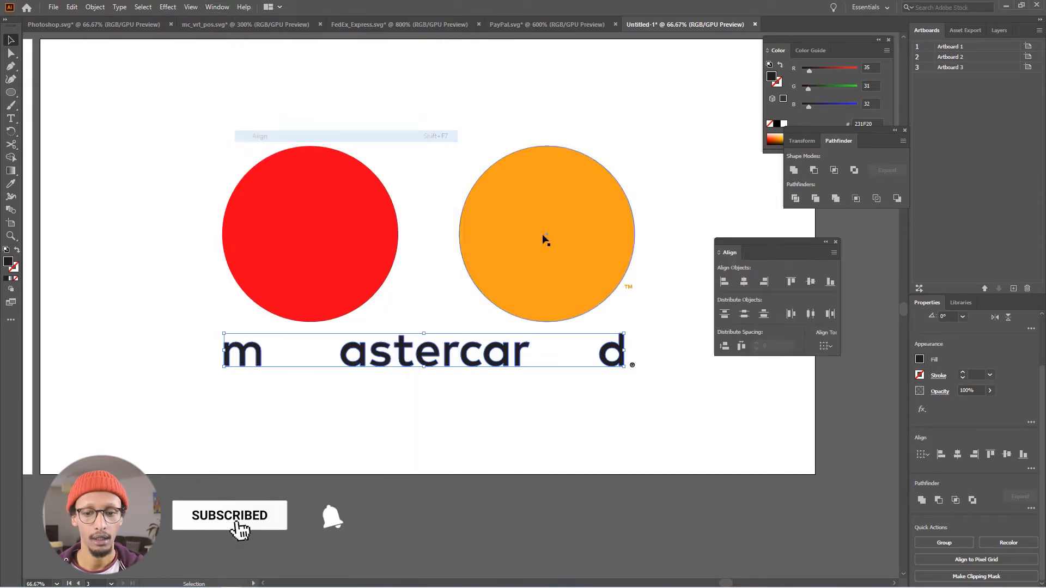
pyautogui.click(812, 315)
pyautogui.click(621, 423)
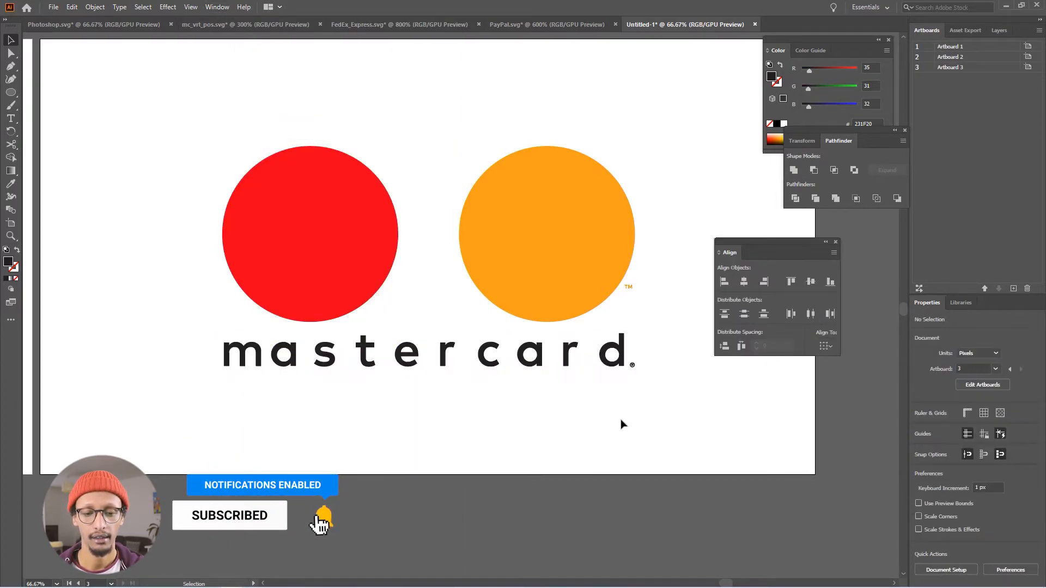
pyautogui.scroll(-2, 619, 423)
pyautogui.scroll(-1, 619, 424)
pyautogui.scroll(1, 612, 348)
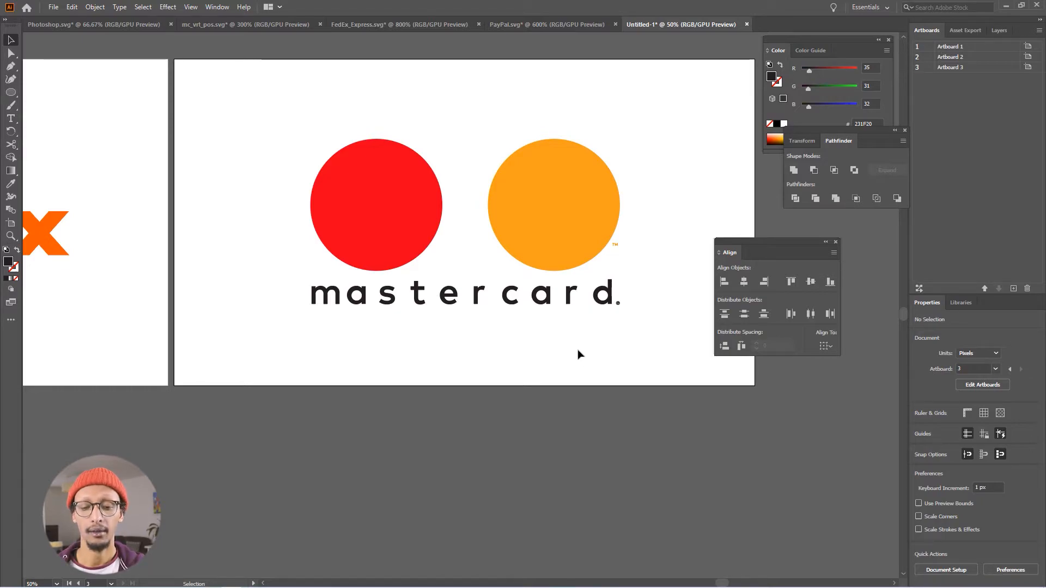
# Copy the Ps icon from Photoshop.svg and paste it onto a new fourth artboard in the Untitled-1 document
pyautogui.click(99, 22)
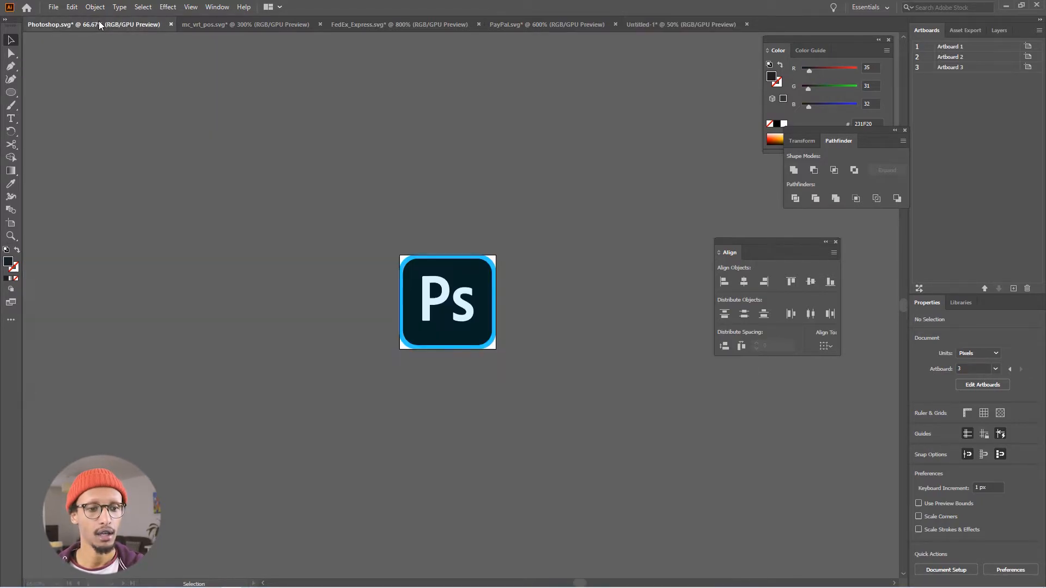
pyautogui.click(430, 303)
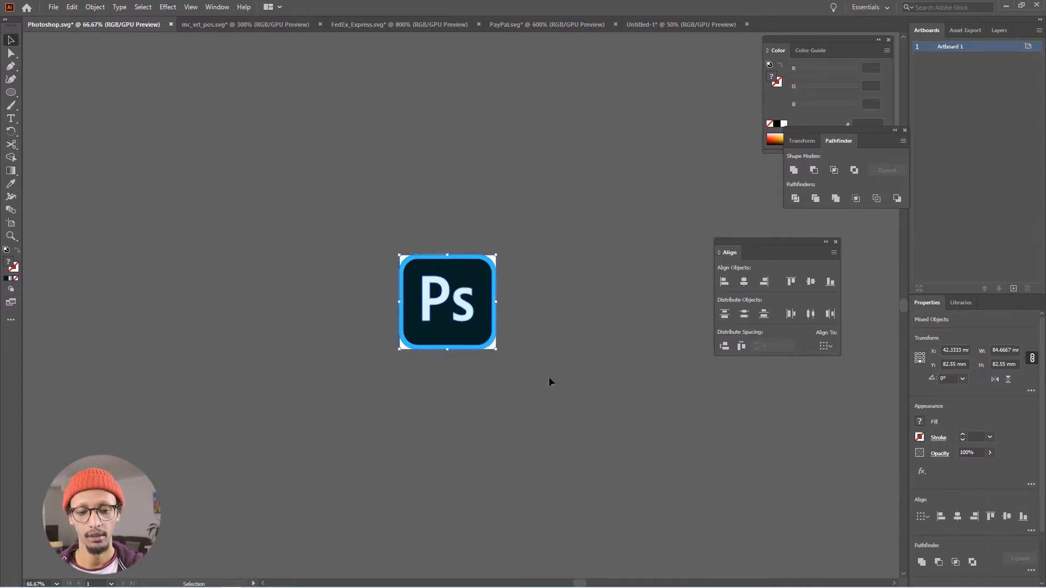
pyautogui.click(481, 358)
pyautogui.moveTo(481, 362); pyautogui.dragTo(343, 180)
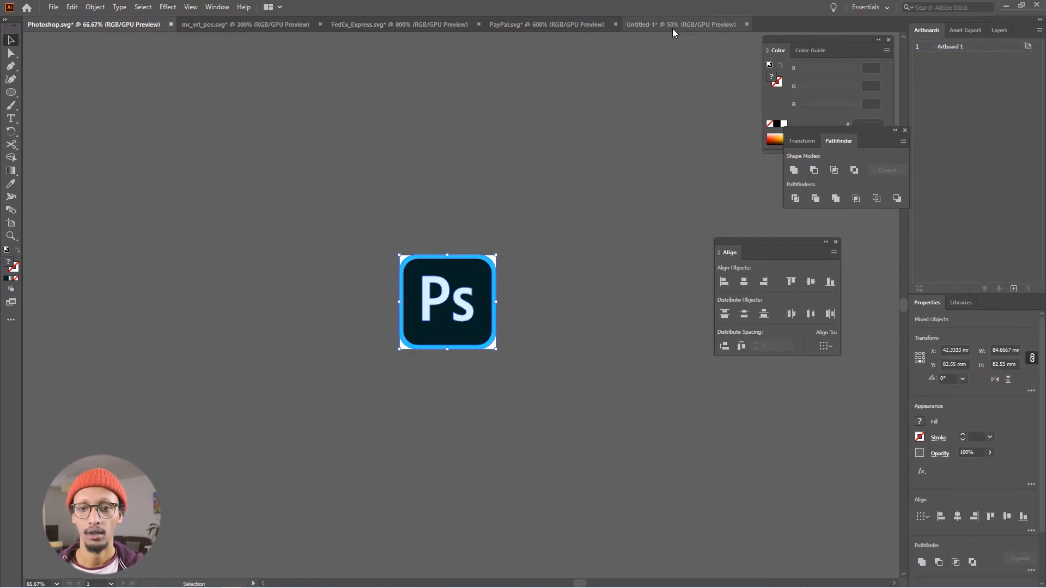
pyautogui.click(678, 25)
pyautogui.click(1013, 288)
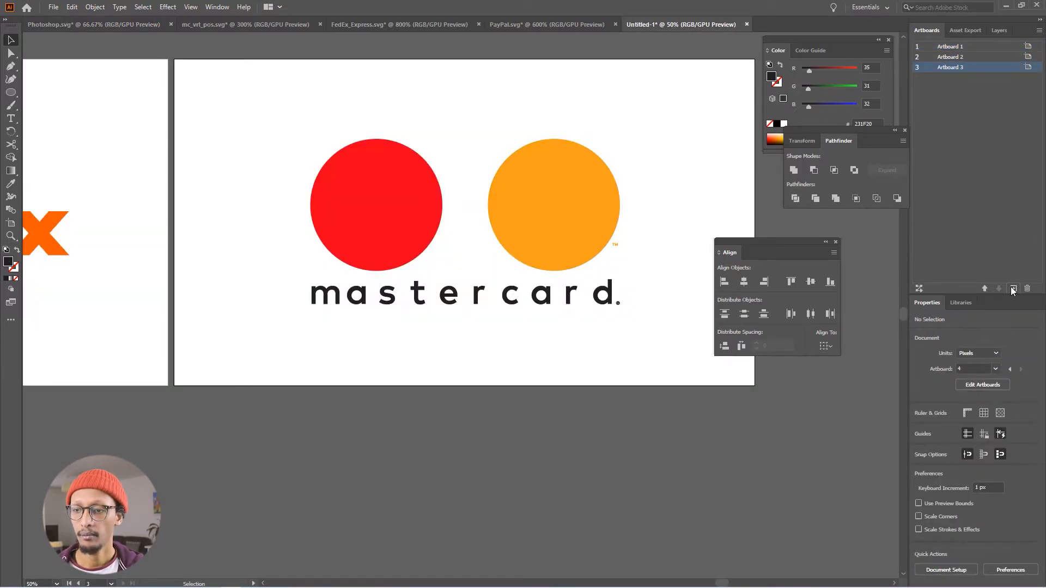
pyautogui.hotkey('ctrl', 'v')
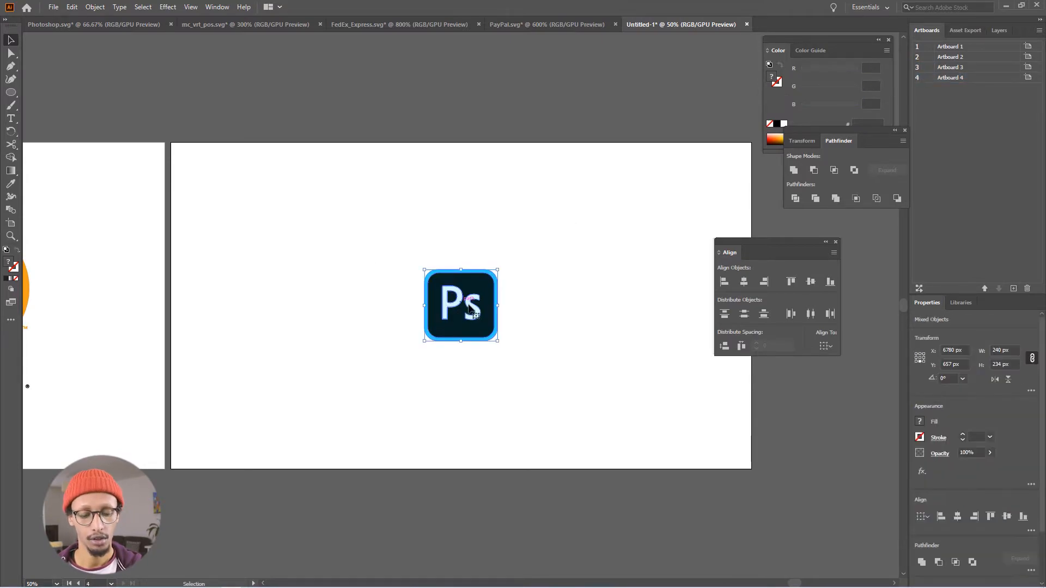
pyautogui.click(532, 303)
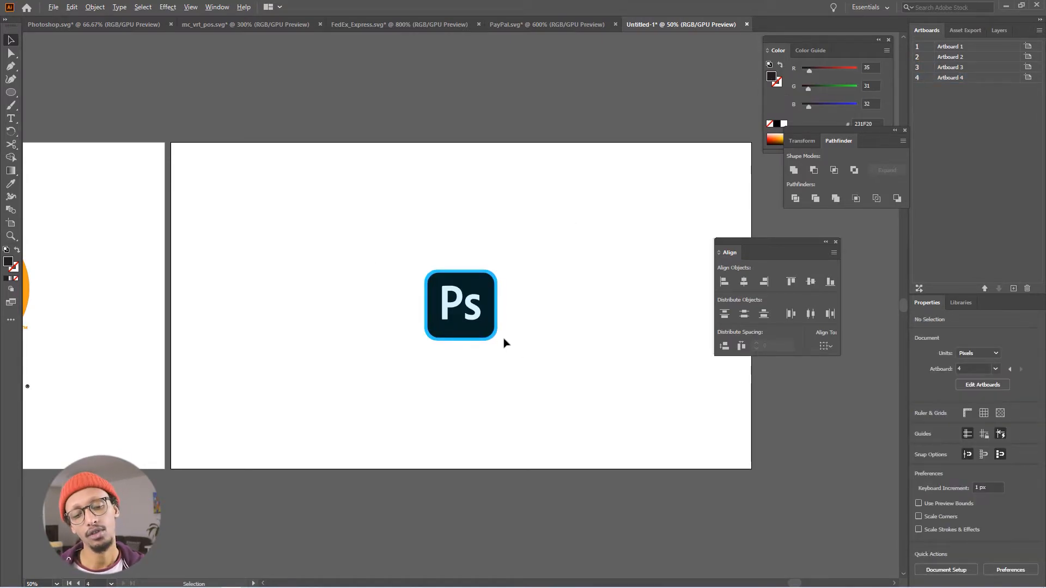
# Try stretching the Ps icon's blue border and dark background horizontally while leaving the Ps lettering unscaled
pyautogui.scroll(1, 504, 342)
pyautogui.scroll(1, 504, 342)
pyautogui.scroll(-1, 504, 342)
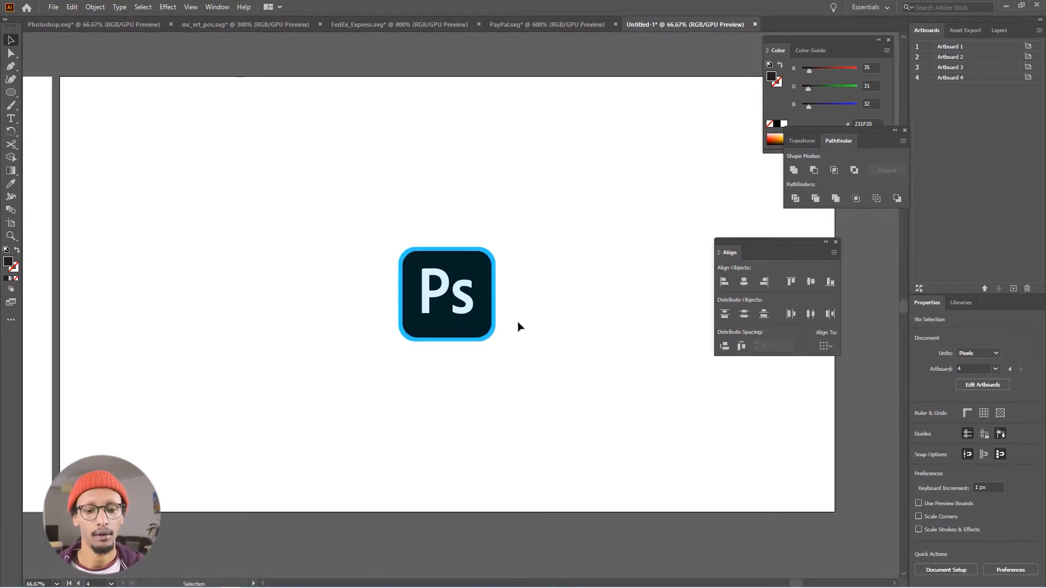
pyautogui.moveTo(514, 233); pyautogui.dragTo(694, 294)
pyautogui.click(521, 269)
pyautogui.click(584, 383)
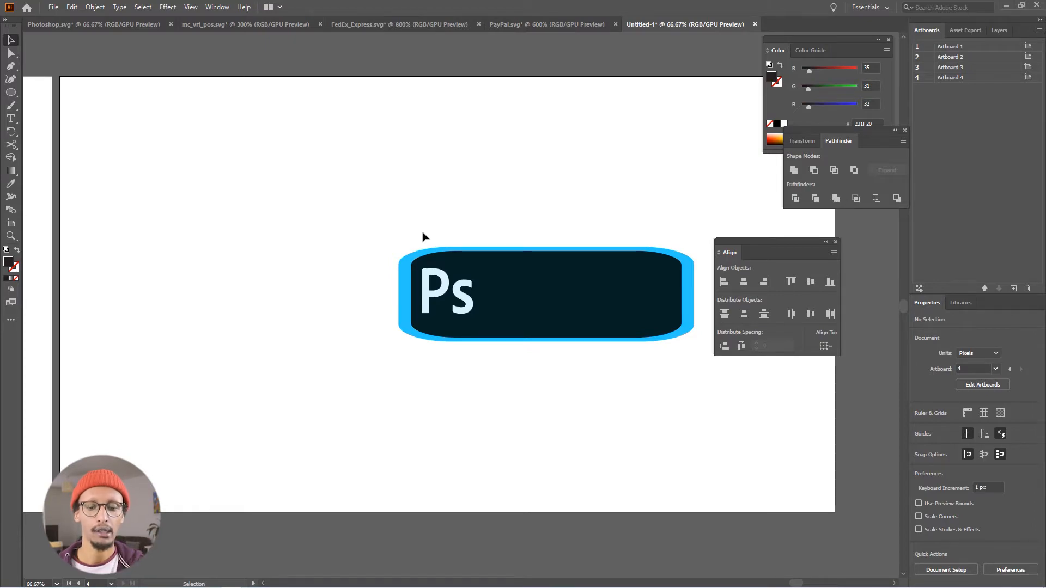
pyautogui.hotkey('ctrl', 'z')
# Draw a 240 by 240 px square over the Ps icon and move it beside the icon
pyautogui.scroll(3, 423, 236)
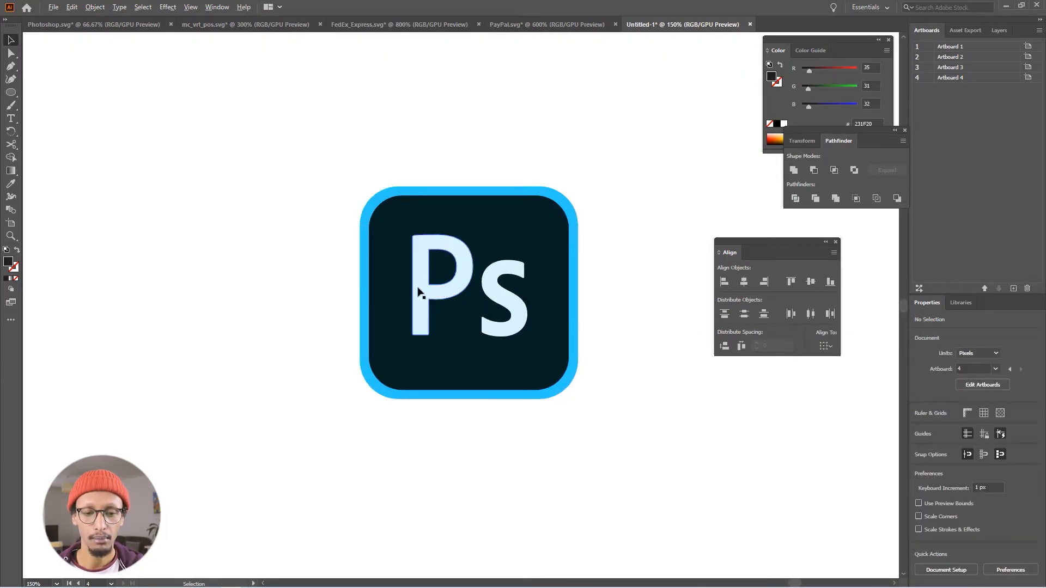
pyautogui.moveTo(493, 270); pyautogui.dragTo(442, 233)
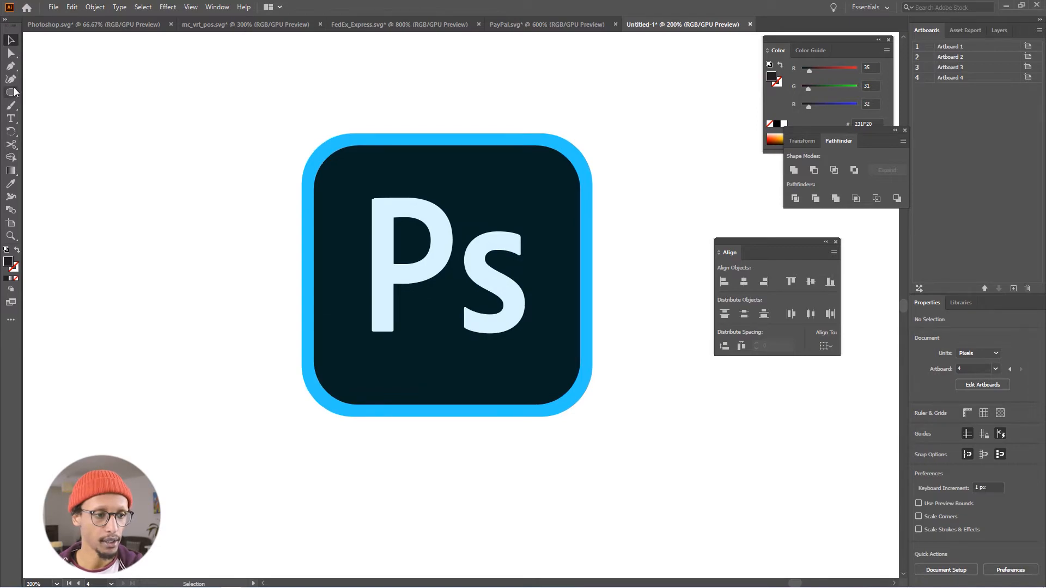
pyautogui.click(13, 92)
pyautogui.click(63, 92)
pyautogui.moveTo(302, 133); pyautogui.dragTo(593, 418)
pyautogui.press('v')
pyautogui.scroll(-1, 443, 414)
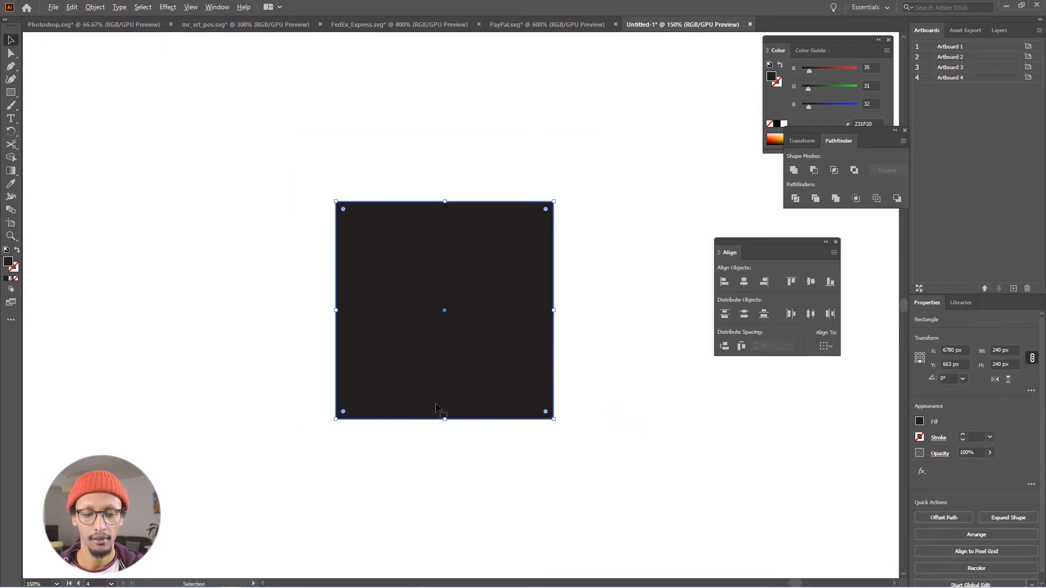
pyautogui.moveTo(445, 405); pyautogui.dragTo(657, 370)
pyautogui.moveTo(643, 334); pyautogui.dragTo(341, 330)
# Fill the square with the dark background color sampled from the Ps icon
pyautogui.click(455, 444)
pyautogui.click(381, 266)
pyautogui.press('i')
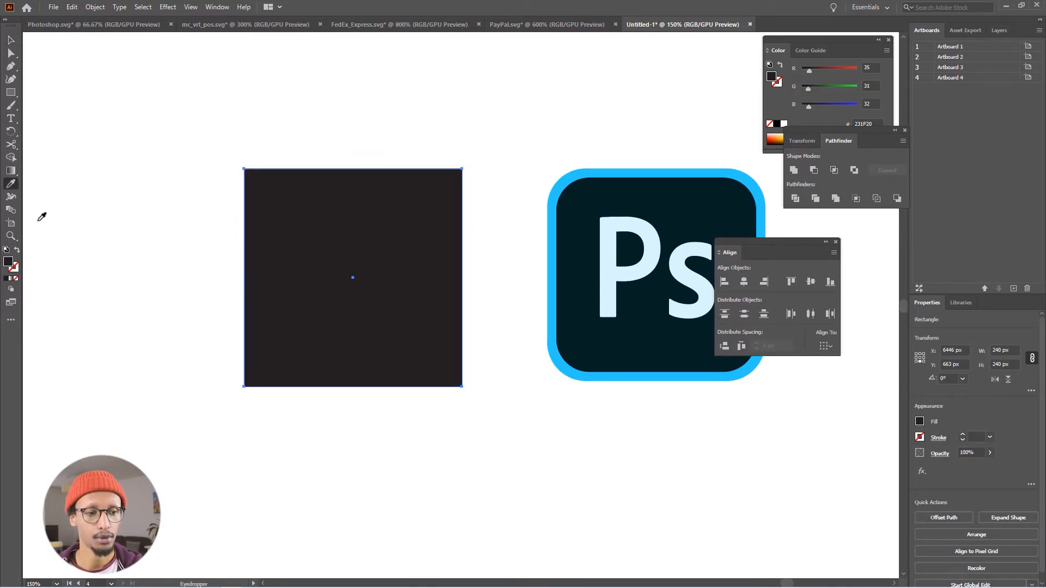
pyautogui.click(585, 198)
pyautogui.press('v')
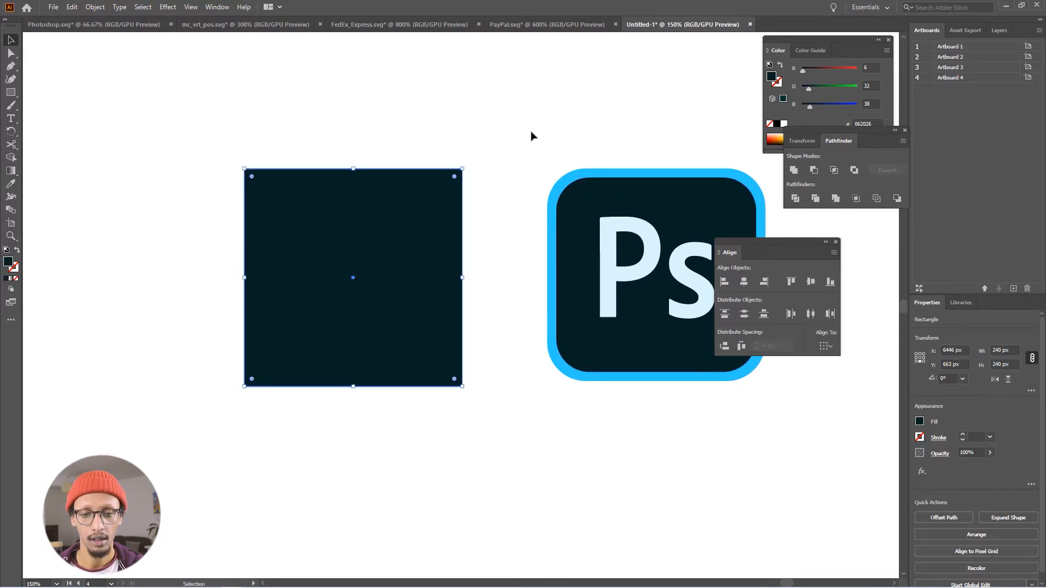
pyautogui.click(533, 135)
# Lay the square over the Ps icon and round its corners to match the icon's outline
pyautogui.click(452, 189)
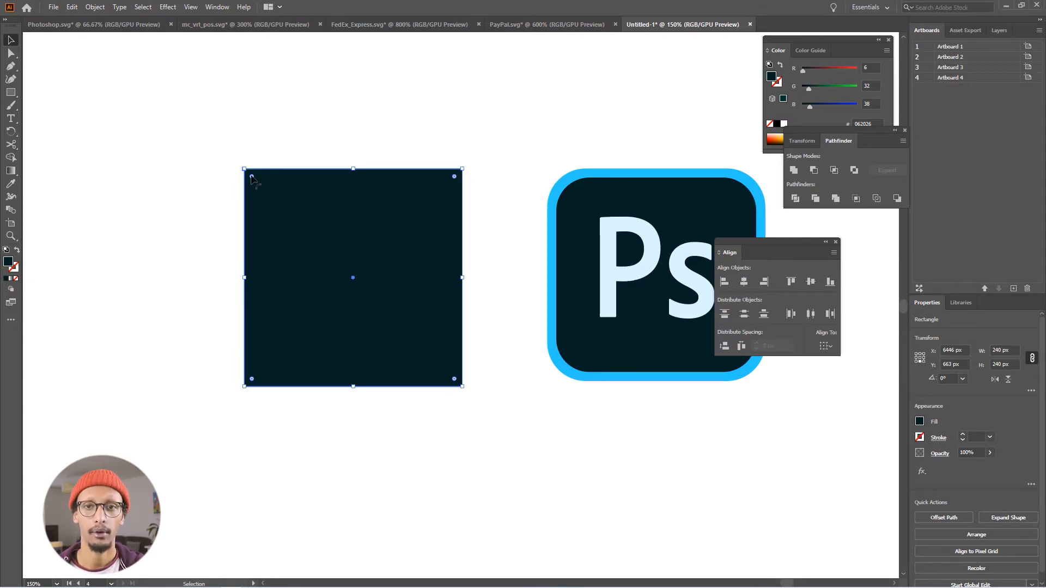
pyautogui.moveTo(252, 179); pyautogui.dragTo(441, 251)
pyautogui.click(351, 156)
pyautogui.scroll(1, 448, 285)
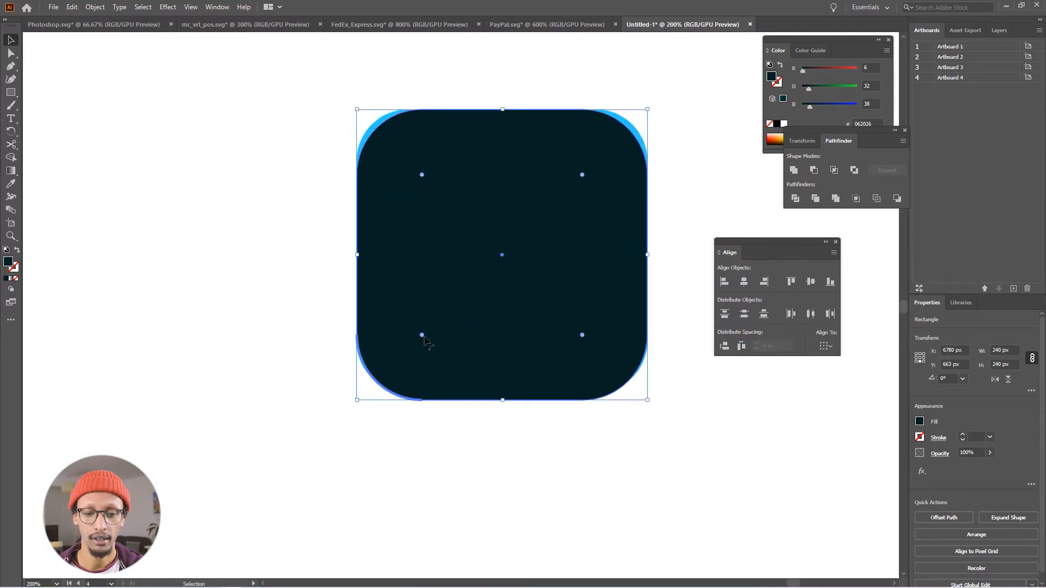
pyautogui.moveTo(422, 335); pyautogui.dragTo(409, 349)
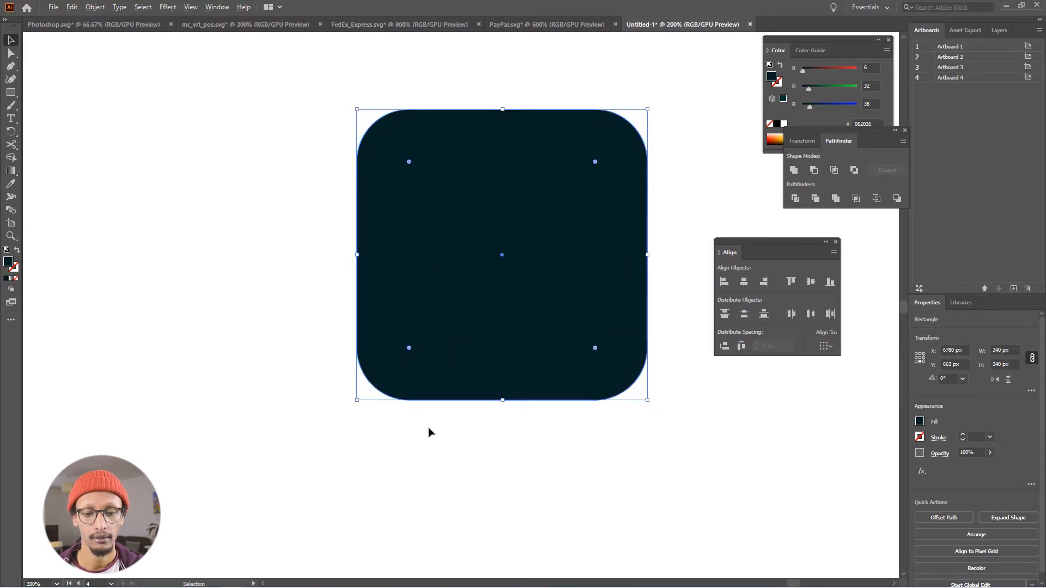
# Move the rounded square off the Ps icon and place it to the icon's left
pyautogui.scroll(-2, 429, 431)
pyautogui.moveTo(506, 459); pyautogui.dragTo(556, 366)
pyautogui.scroll(1, 465, 364)
pyautogui.moveTo(619, 196); pyautogui.dragTo(321, 226)
pyautogui.click(354, 363)
pyautogui.moveTo(354, 362); pyautogui.dragTo(444, 391)
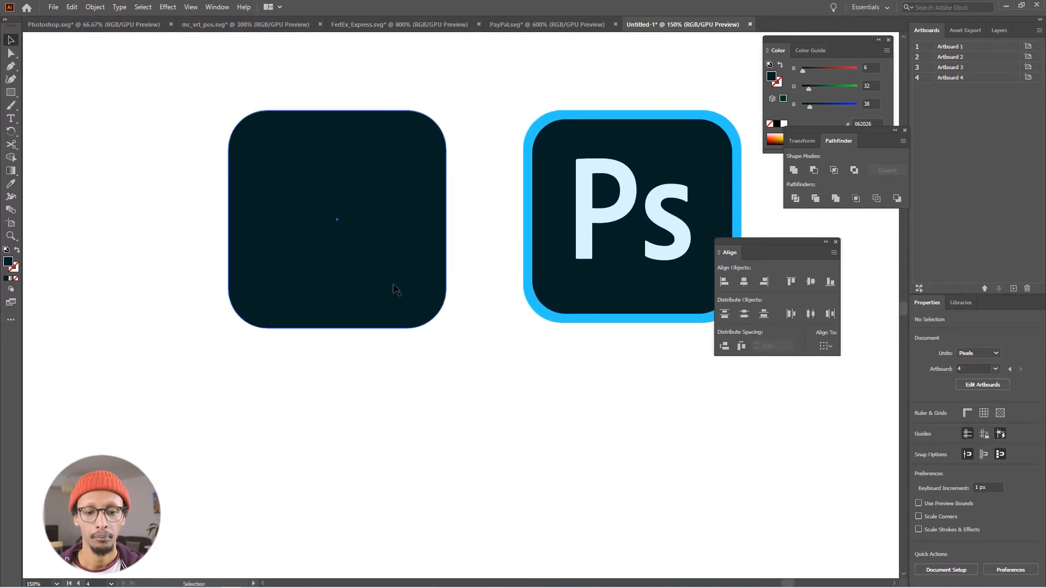
# Add a 20 pt stroke to the rounded square and align the stroke to the inside
pyautogui.click(396, 290)
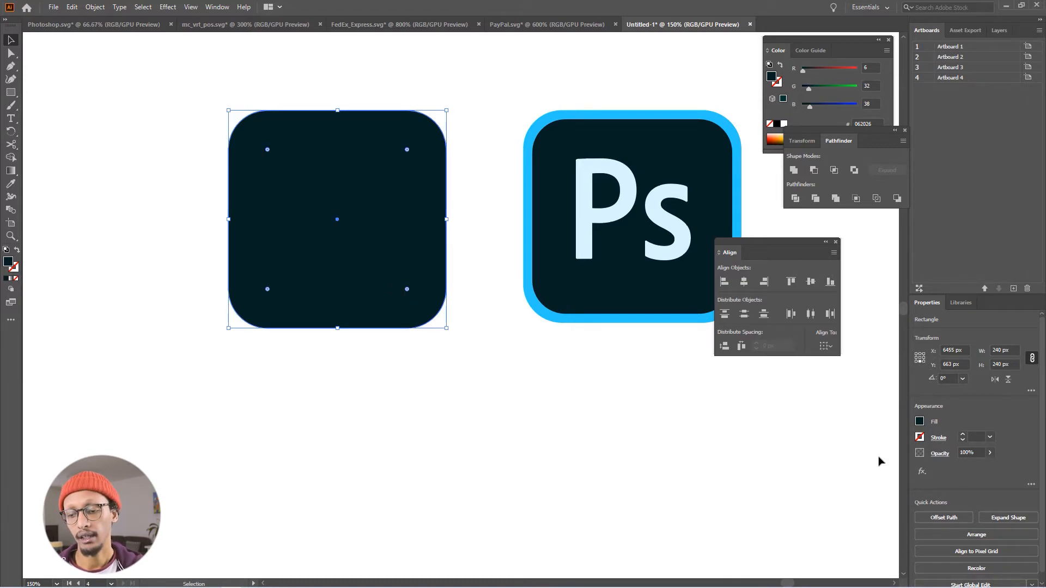
pyautogui.click(937, 438)
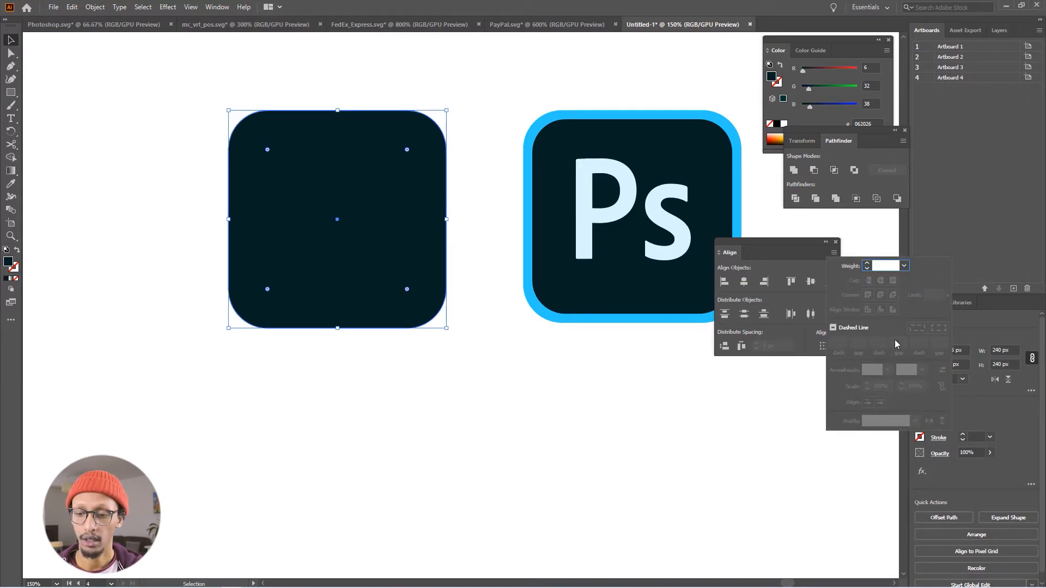
pyautogui.write('20')
pyautogui.press('Return')
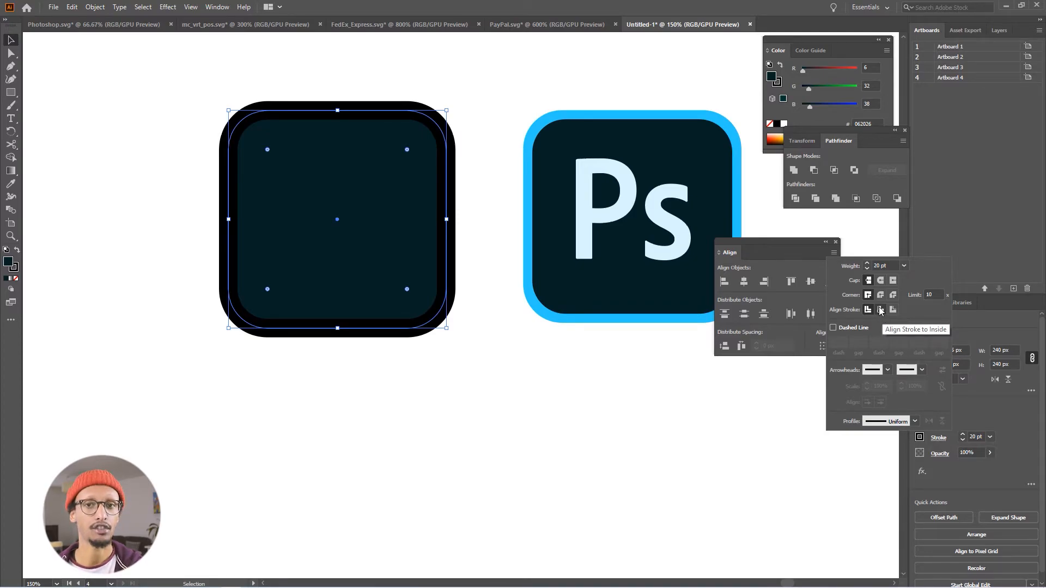
pyautogui.click(881, 311)
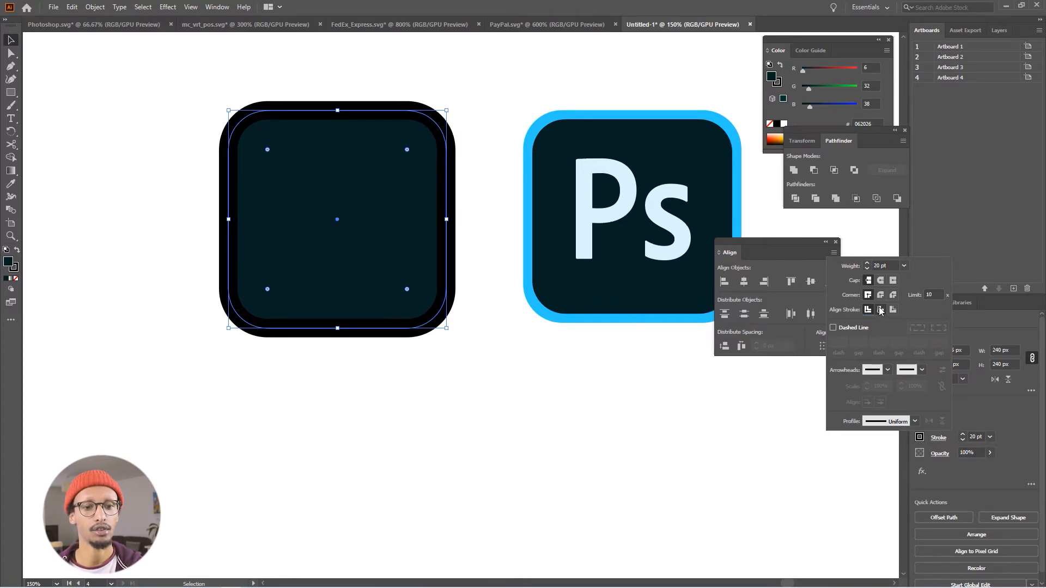
# Reduce the rounded square's stroke weight to 12 pt
pyautogui.click(867, 269)
pyautogui.click(867, 270)
pyautogui.click(867, 269)
pyautogui.click(867, 269)
pyautogui.click(866, 269)
pyautogui.click(867, 270)
pyautogui.click(866, 269)
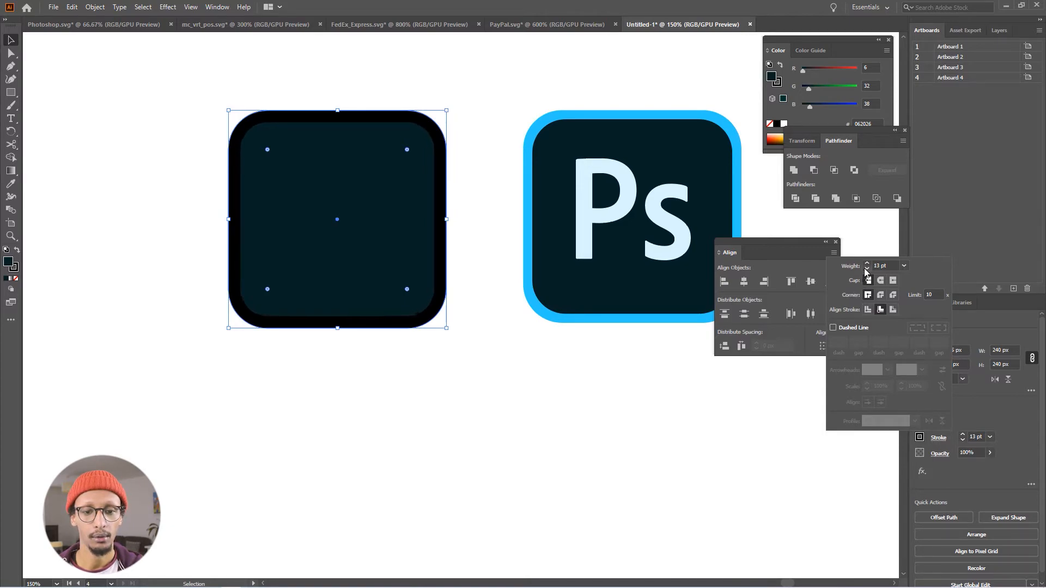
pyautogui.click(867, 269)
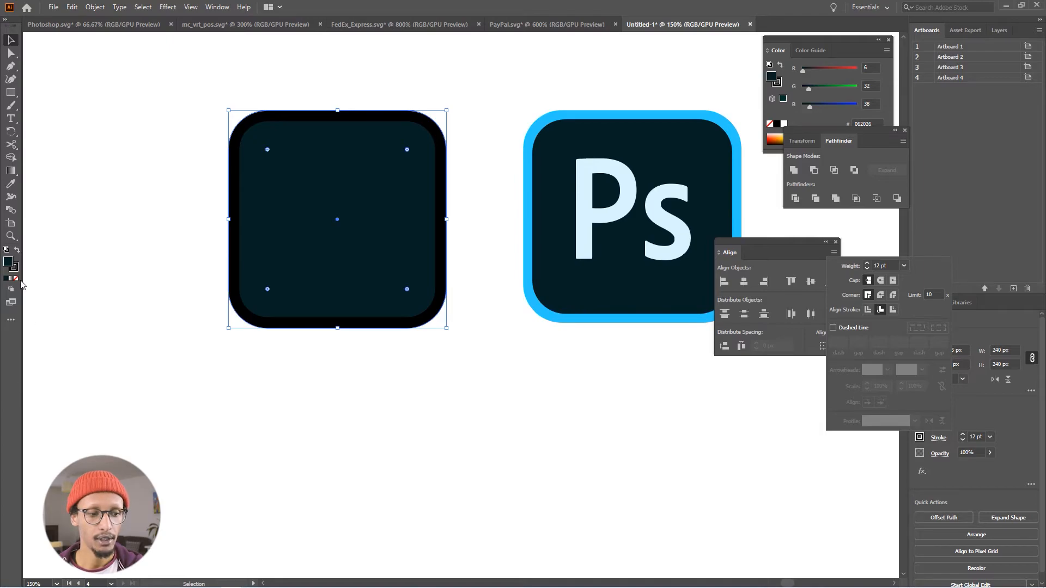
pyautogui.click(18, 271)
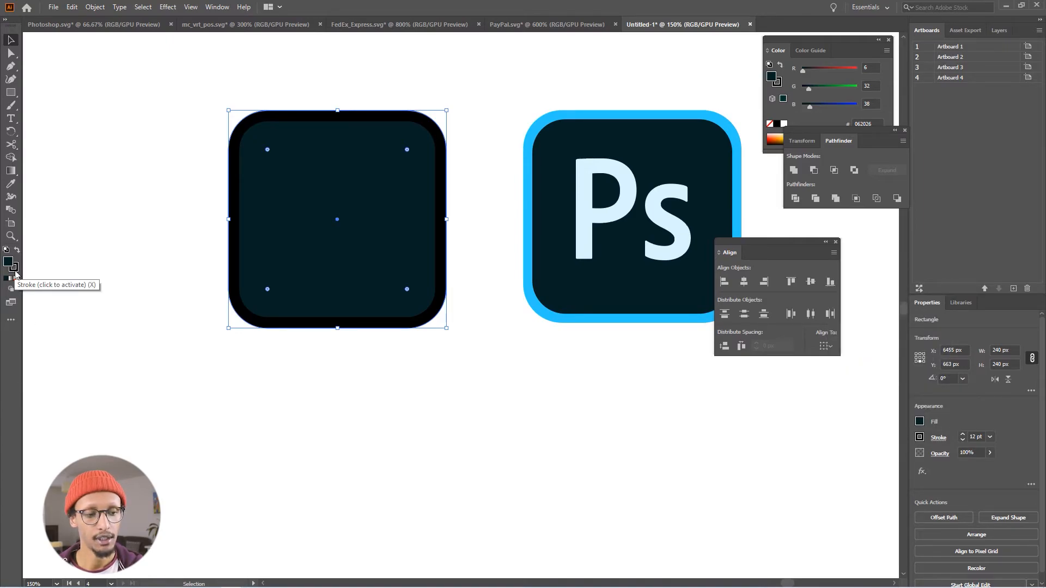
pyautogui.doubleClick(13, 268)
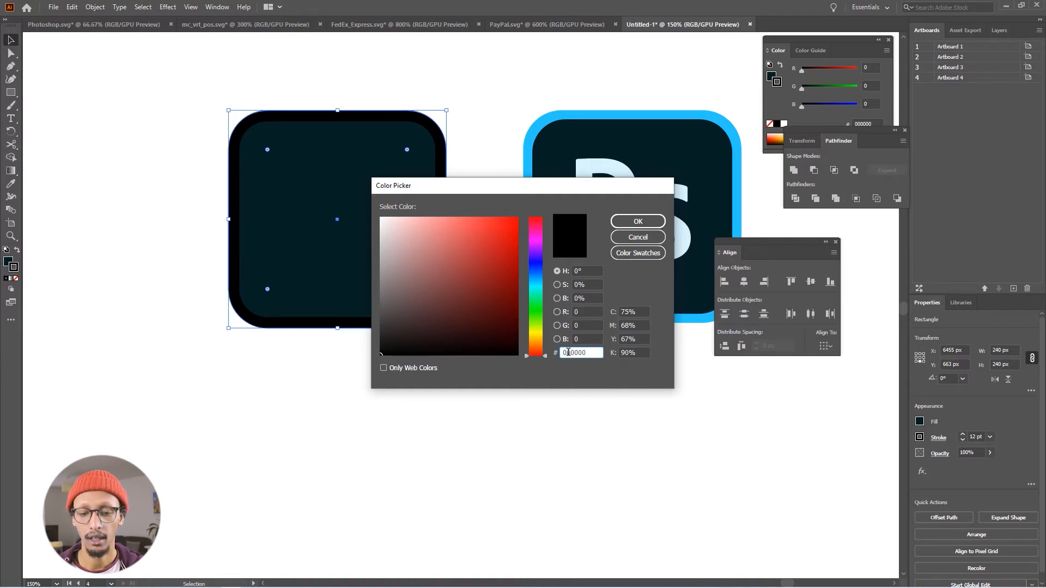
pyautogui.click(638, 237)
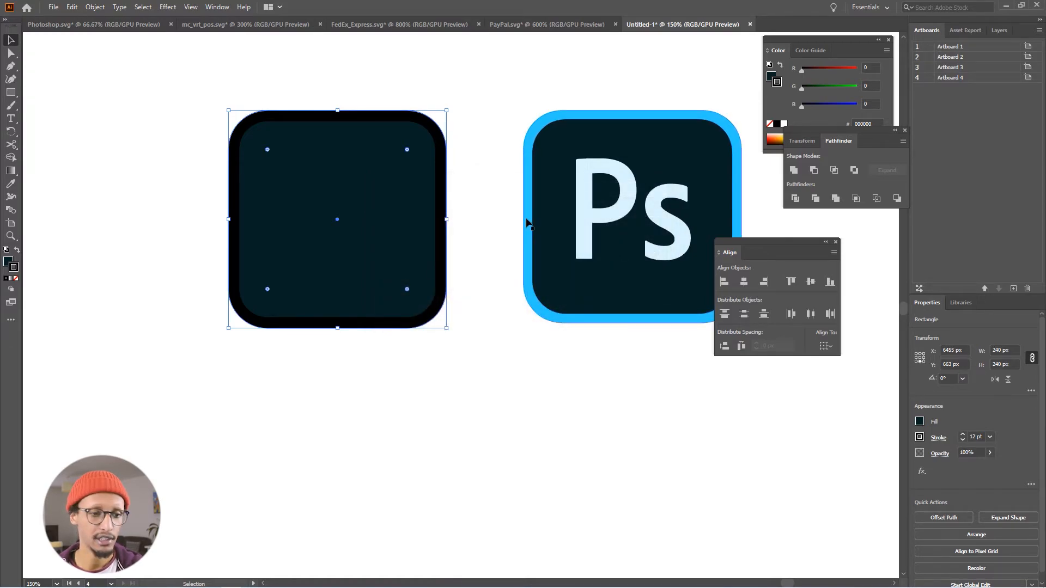
# Apply the blue of the Ps icon's border to the rounded square with the Eyedropper tool
pyautogui.click(5, 264)
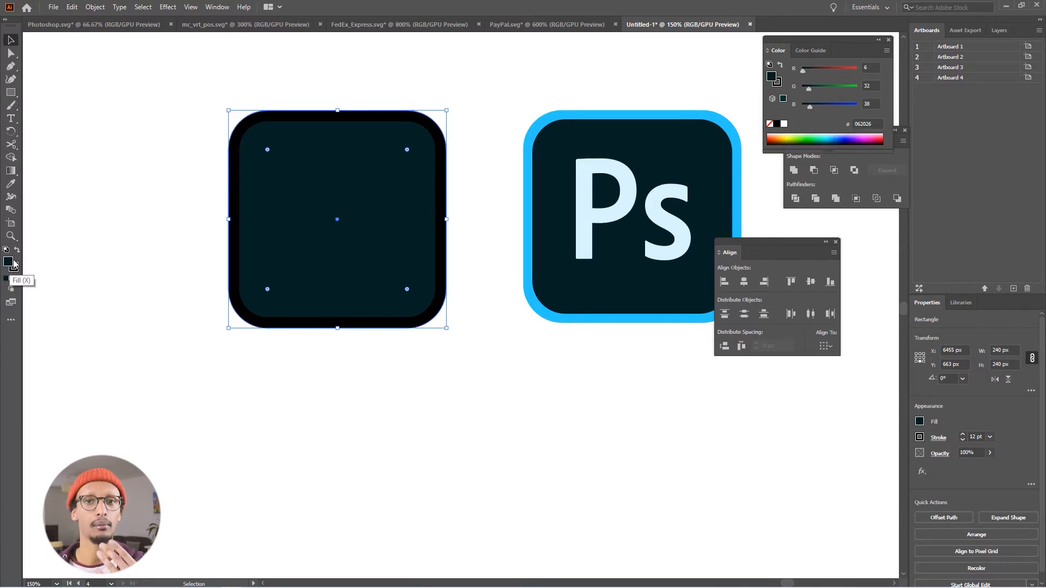
pyautogui.click(14, 268)
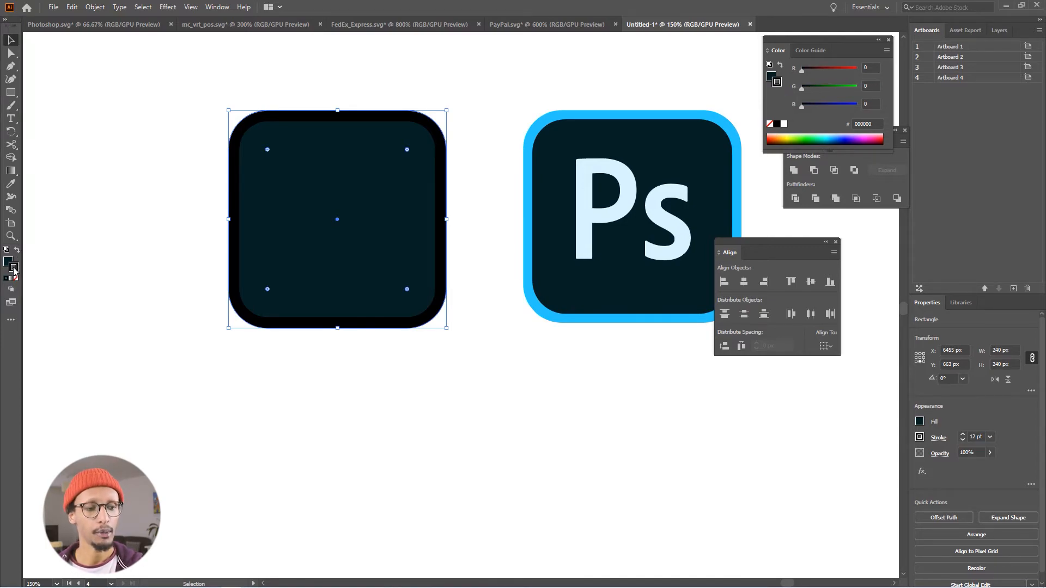
pyautogui.click(11, 183)
pyautogui.click(535, 126)
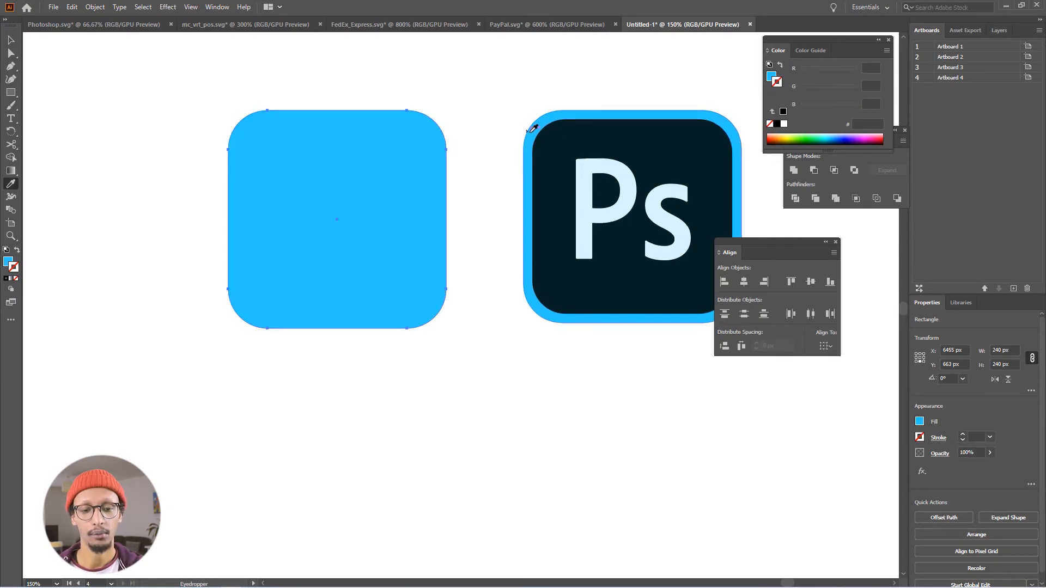
pyautogui.press('v')
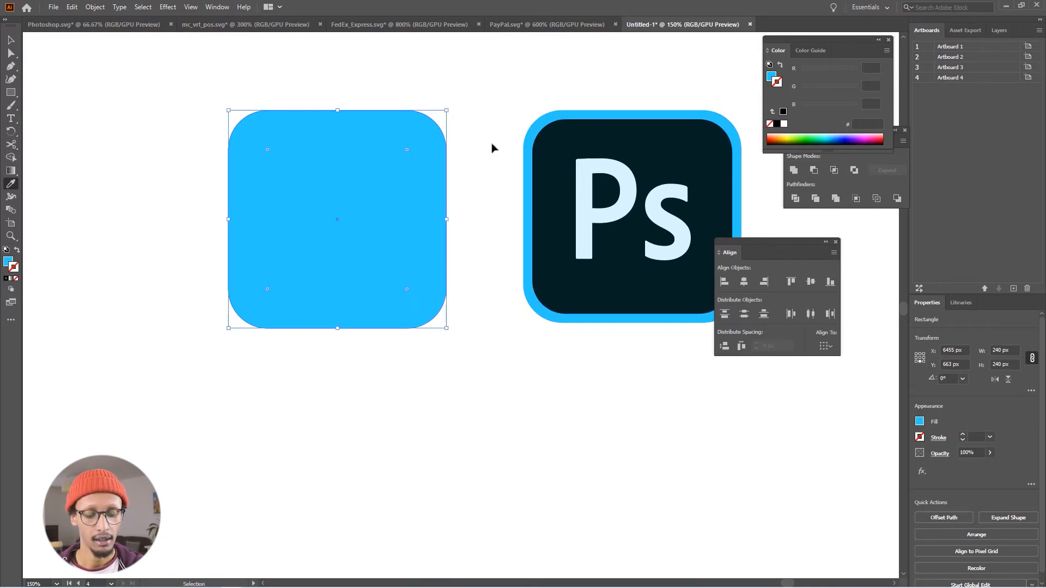
# Copy the hex code 26C9FF from the rounded square's fill and undo the Eyedropper color change
pyautogui.press('v')
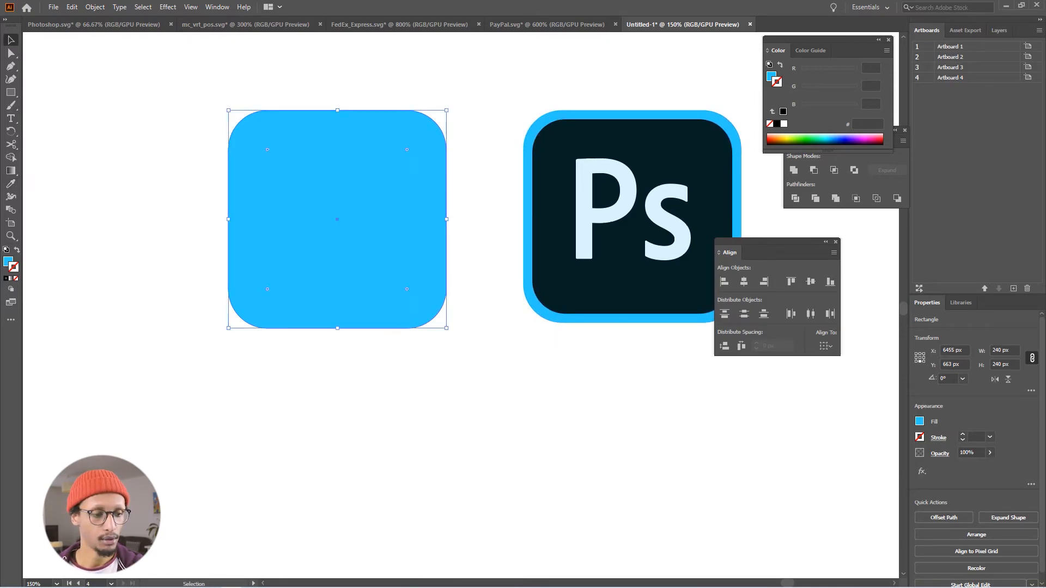
pyautogui.doubleClick(7, 262)
pyautogui.hotkey('ctrl', 'c')
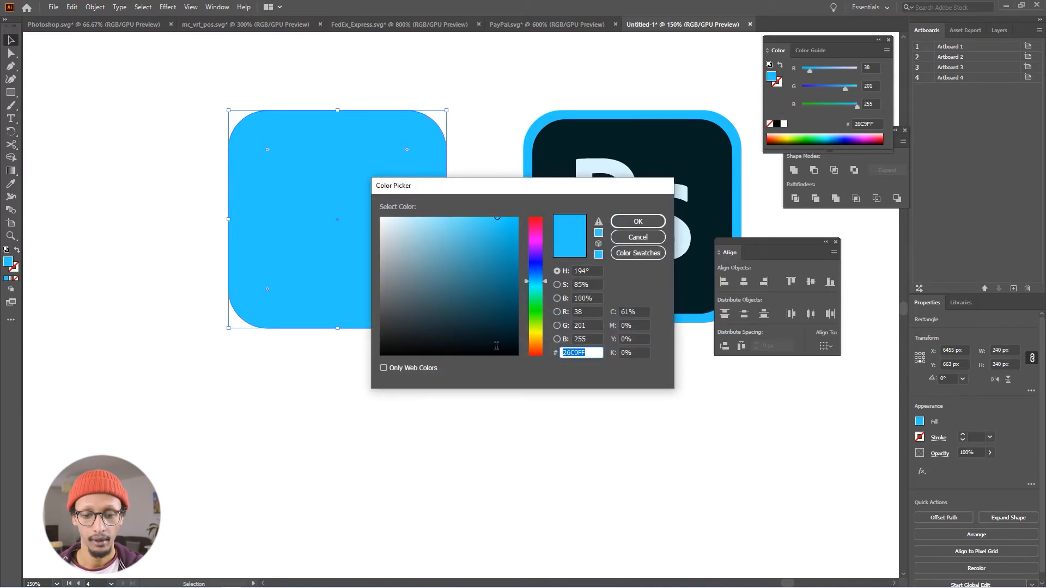
pyautogui.click(635, 236)
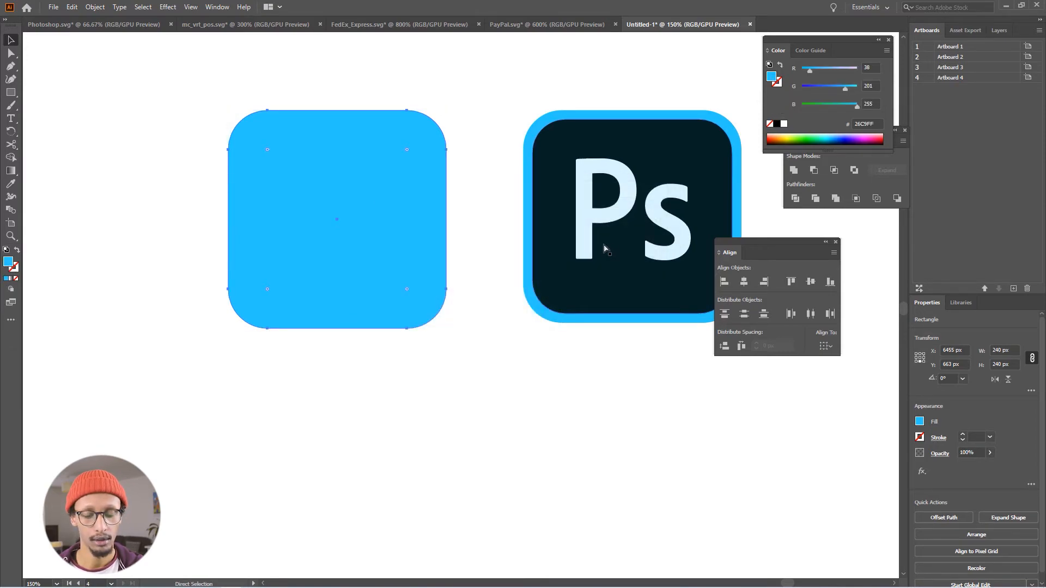
pyautogui.hotkey('ctrl', 'z')
pyautogui.click(472, 220)
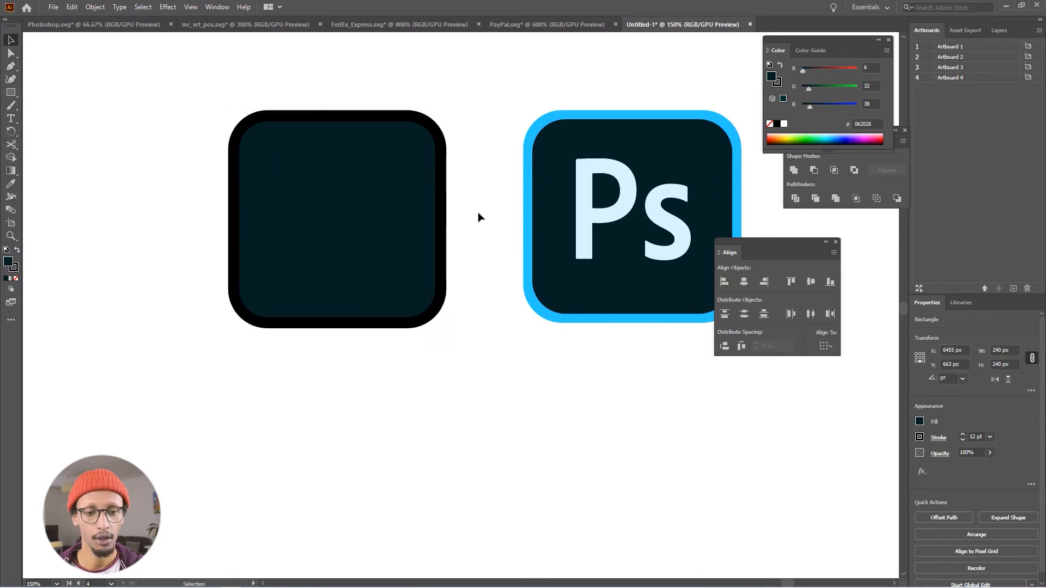
# Set the rounded square's stroke color to the copied hex code 26C9FF
pyautogui.click(366, 150)
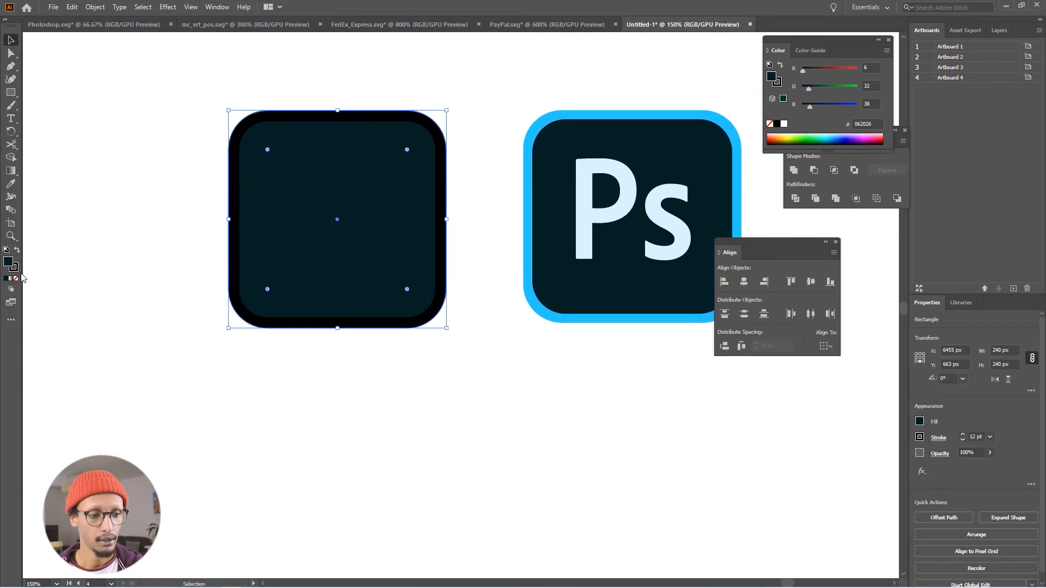
pyautogui.doubleClick(14, 268)
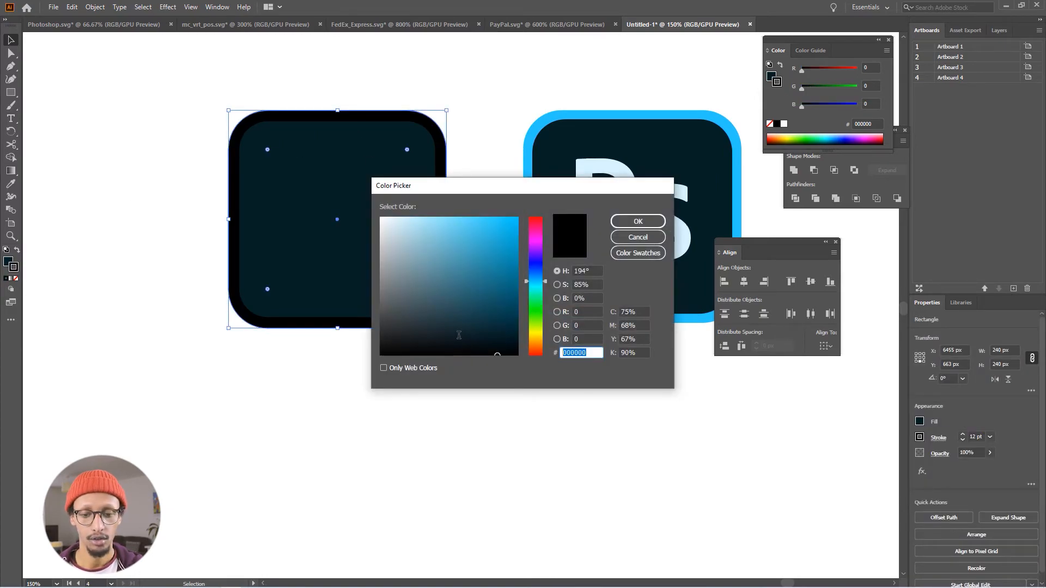
pyautogui.hotkey('ctrl', 'v')
pyautogui.click(638, 221)
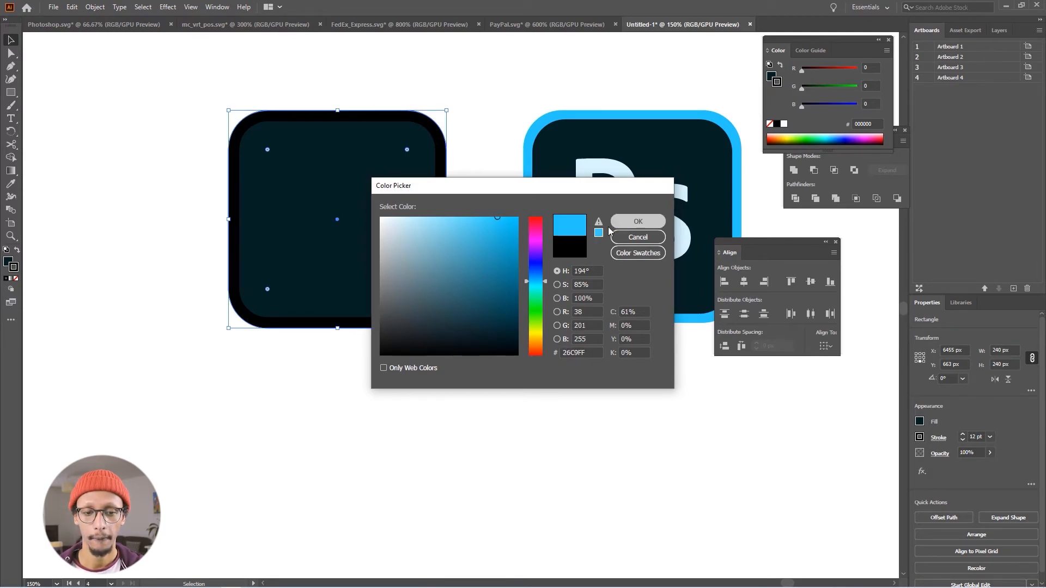
pyautogui.click(397, 414)
# Move the Ps letters from the original icon onto the rebuilt rounded square and bring them to the front
pyautogui.scroll(-1, 402, 408)
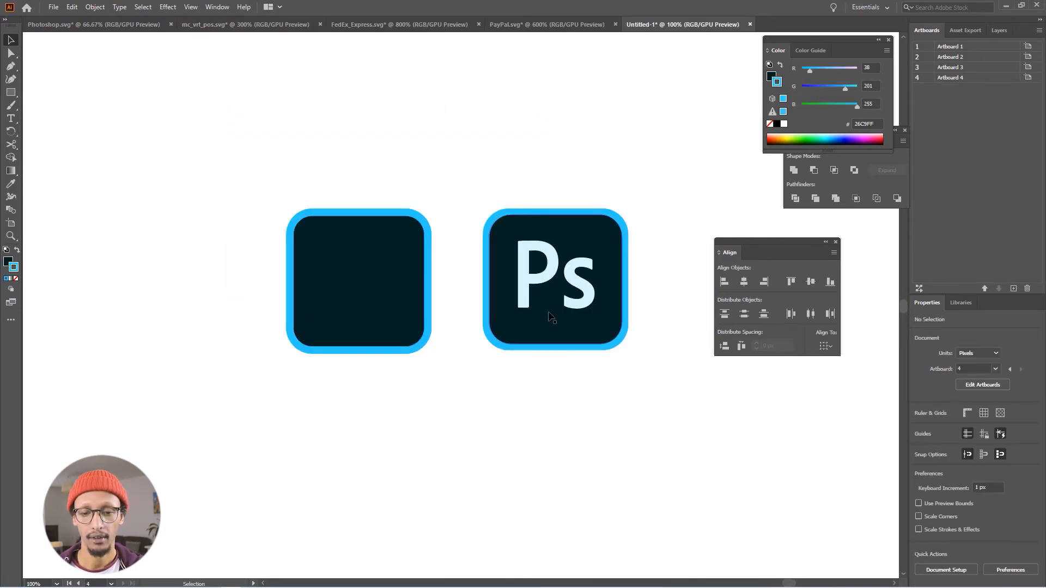
pyautogui.click(528, 299)
pyautogui.keyDown('shift'); pyautogui.click(579, 305); pyautogui.keyUp('shift')
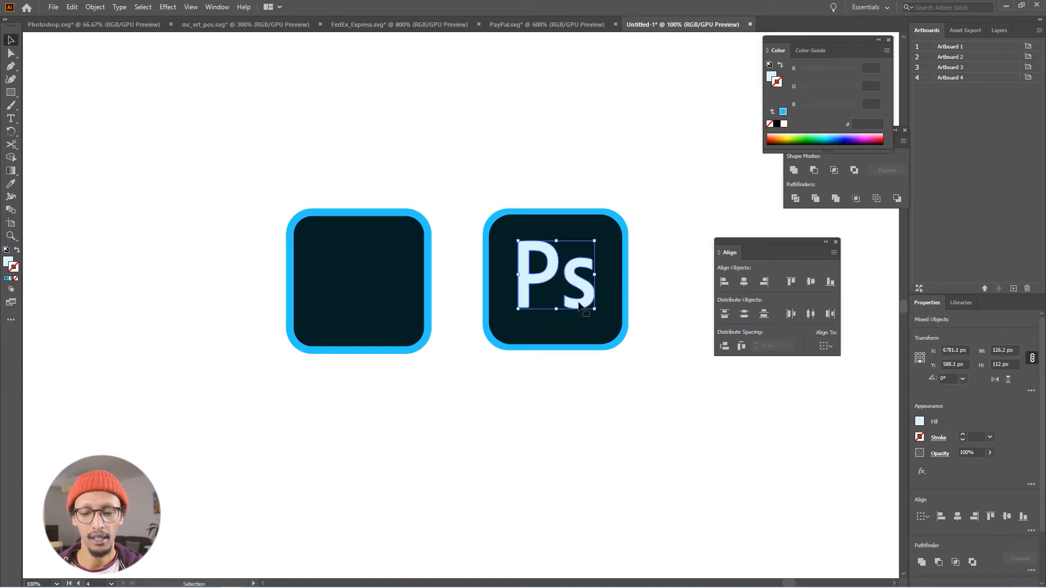
pyautogui.moveTo(579, 305); pyautogui.dragTo(381, 291)
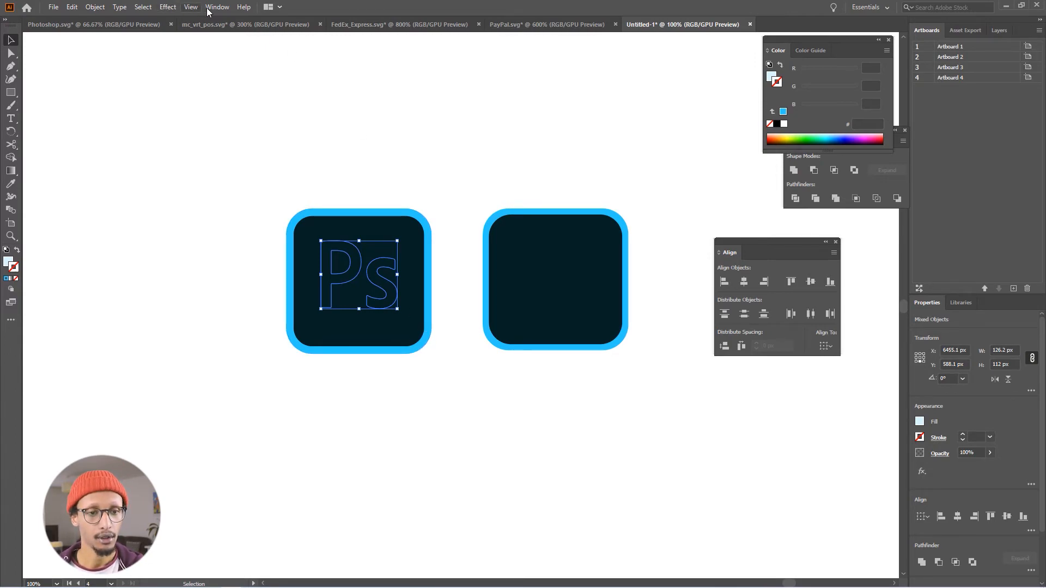
pyautogui.click(229, 12)
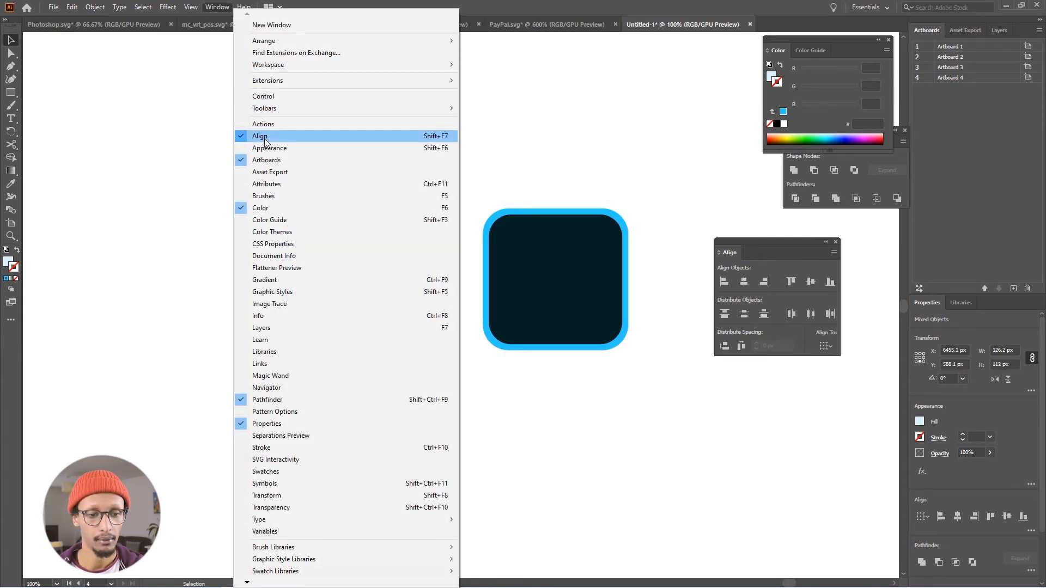
pyautogui.click(95, 6)
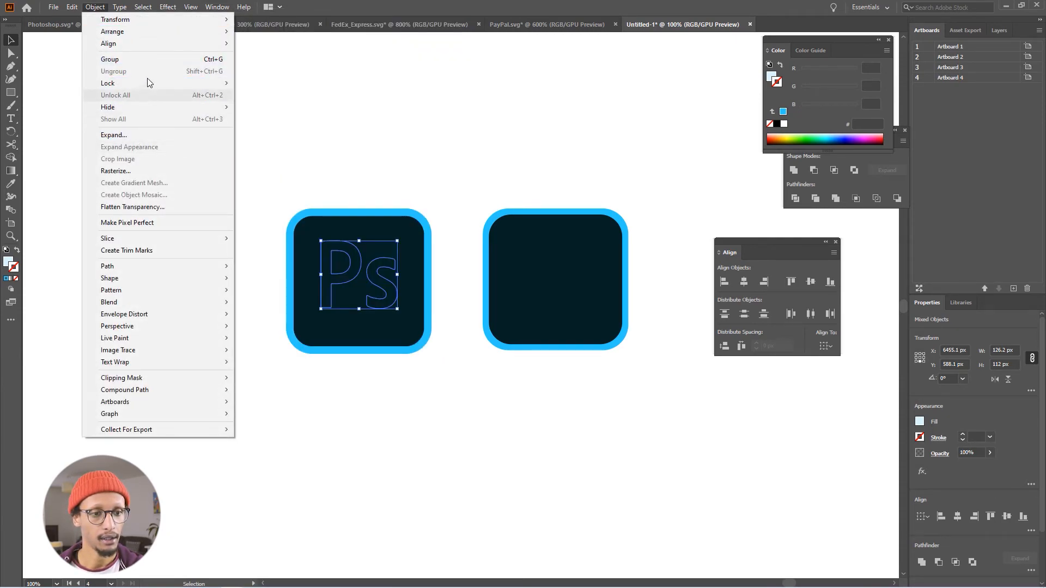
pyautogui.moveTo(140, 31)
pyautogui.click(282, 31)
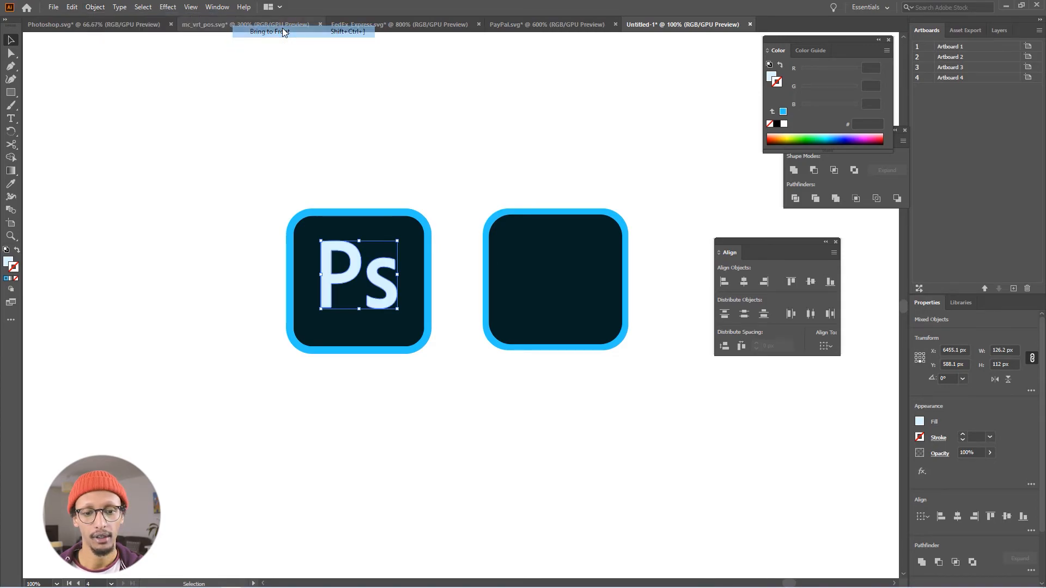
# Delete the original icon's empty background shapes and move the rebuilt Ps icon right toward their former place
pyautogui.moveTo(497, 102); pyautogui.dragTo(579, 240)
pyautogui.press('Delete')
pyautogui.moveTo(566, 429); pyautogui.dragTo(374, 299)
pyautogui.moveTo(341, 335); pyautogui.dragTo(497, 336)
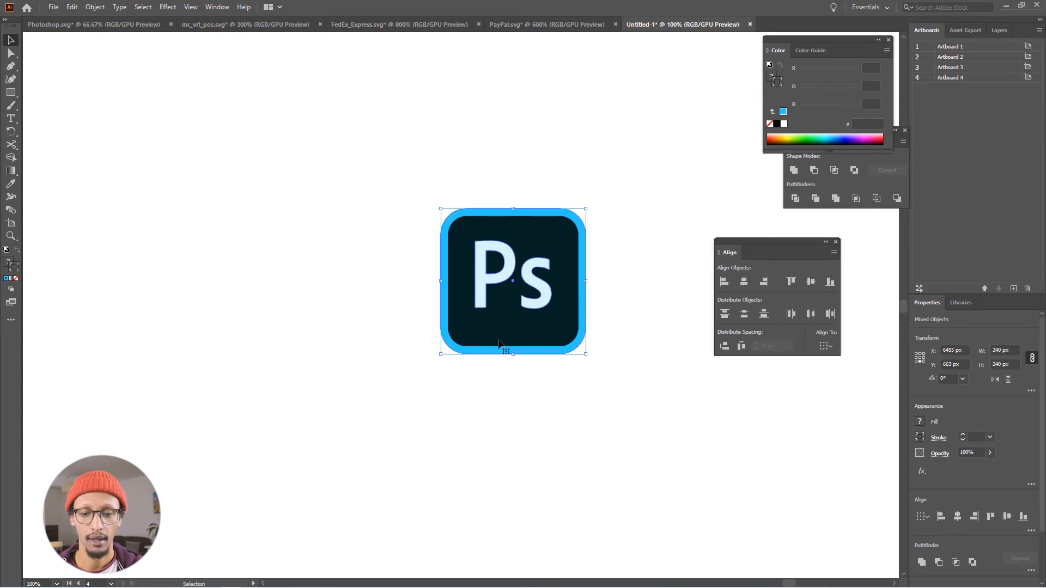
# Stretch the icon's rounded square horizontally to the right, to about three times its original width
pyautogui.scroll(-1, 519, 384)
pyautogui.moveTo(597, 423); pyautogui.dragTo(452, 428)
pyautogui.click(543, 410)
pyautogui.click(409, 365)
pyautogui.moveTo(423, 320); pyautogui.dragTo(611, 327)
pyautogui.click(614, 358)
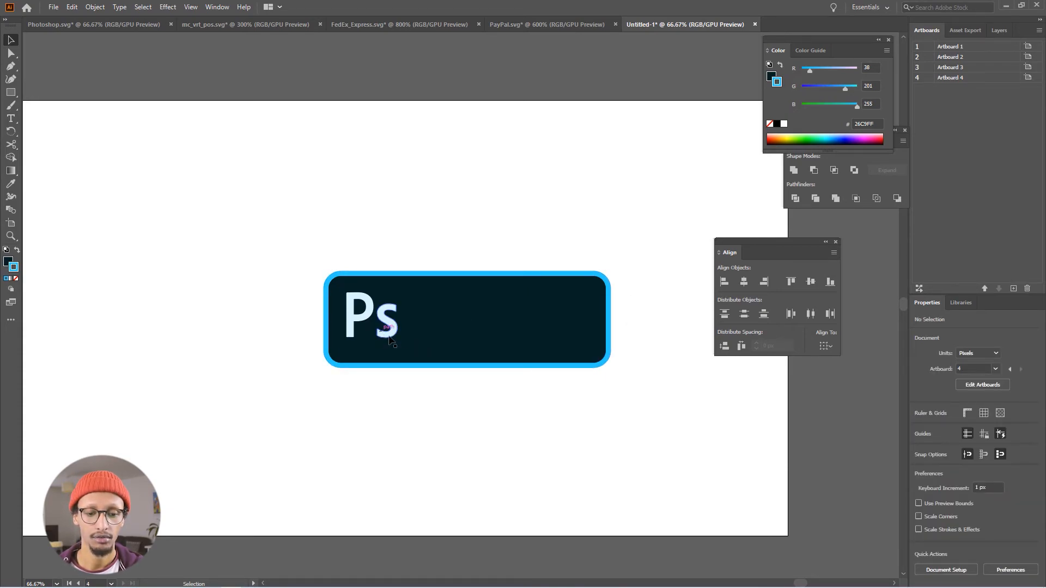
# Shorten the stretched rounded rectangle from its right side to slightly less than twice its height
pyautogui.click(609, 319)
pyautogui.moveTo(611, 322); pyautogui.dragTo(497, 319)
pyautogui.click(541, 341)
# Move the letter s to the right end of the rounded rectangle, apart from the P
pyautogui.moveTo(365, 329); pyautogui.dragTo(474, 336)
pyautogui.click(518, 374)
pyautogui.moveTo(492, 415); pyautogui.dragTo(527, 419)
pyautogui.moveTo(569, 417); pyautogui.dragTo(436, 342)
pyautogui.click(464, 429)
# Review the PayPal, FedEx, Mastercard and Photoshop logo variations side by side across the four artboards
pyautogui.scroll(-1, 465, 418)
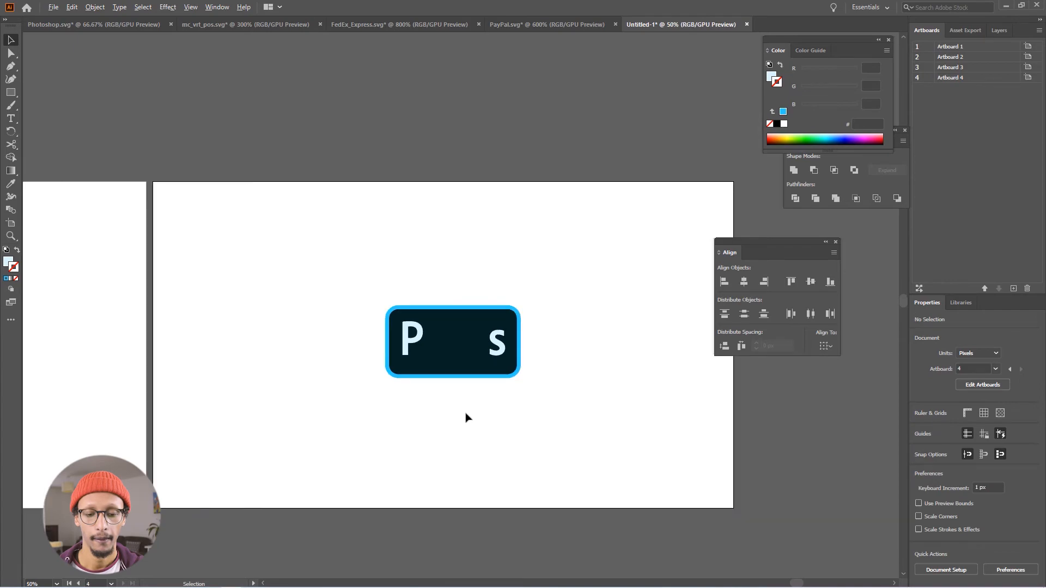
pyautogui.moveTo(477, 443); pyautogui.dragTo(477, 390)
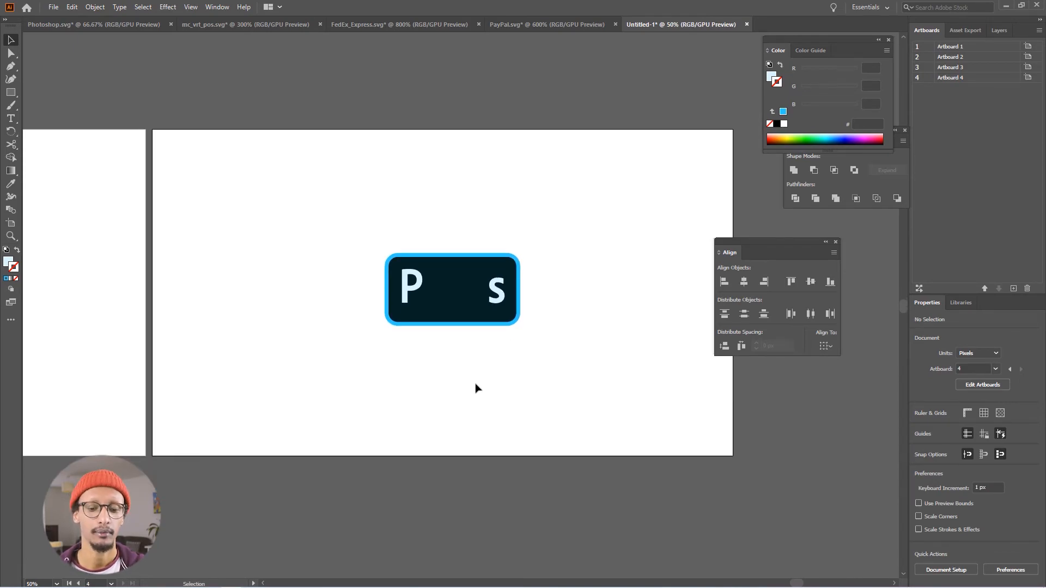
pyautogui.moveTo(189, 377); pyautogui.dragTo(499, 369)
pyautogui.moveTo(312, 349); pyautogui.dragTo(446, 310)
pyautogui.scroll(-2, 374, 221)
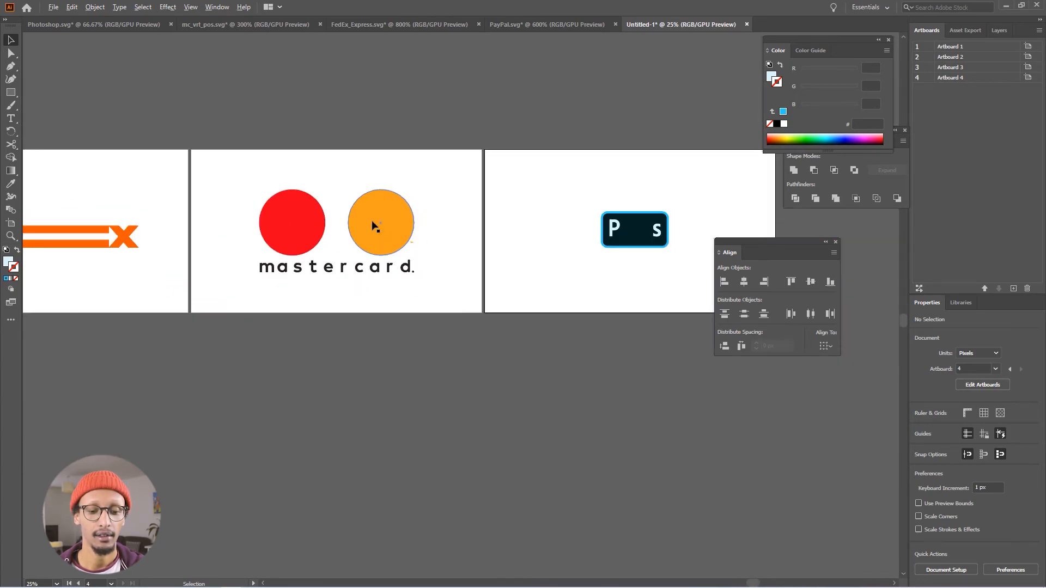
pyautogui.scroll(-1, 372, 222)
pyautogui.moveTo(268, 325); pyautogui.dragTo(362, 330)
pyautogui.scroll(-1, 363, 328)
pyautogui.moveTo(425, 347); pyautogui.dragTo(352, 405)
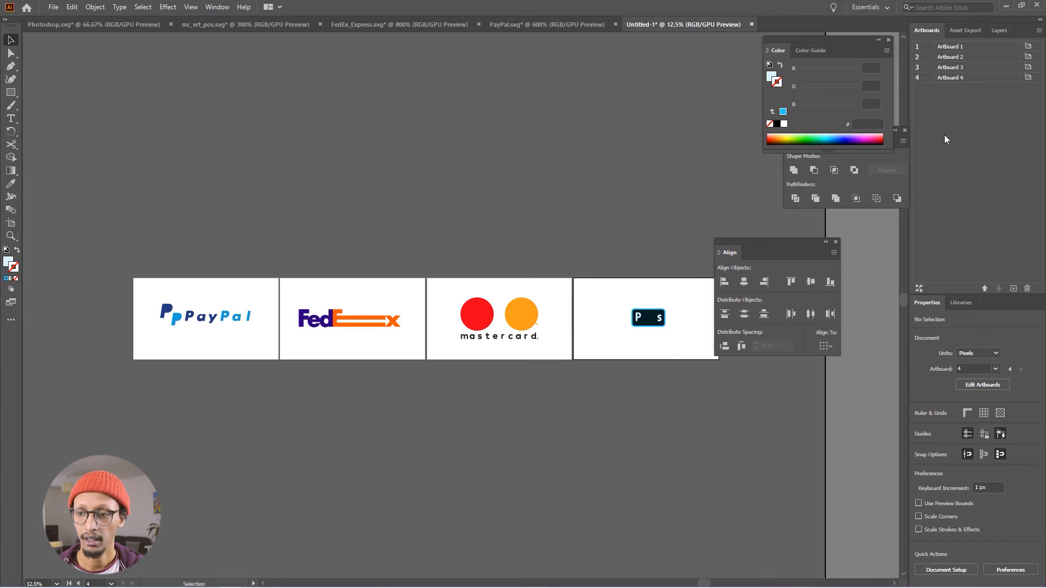
# Rearrange all artboards into a grid of two columns and two rows
pyautogui.click(1039, 30)
pyautogui.click(950, 118)
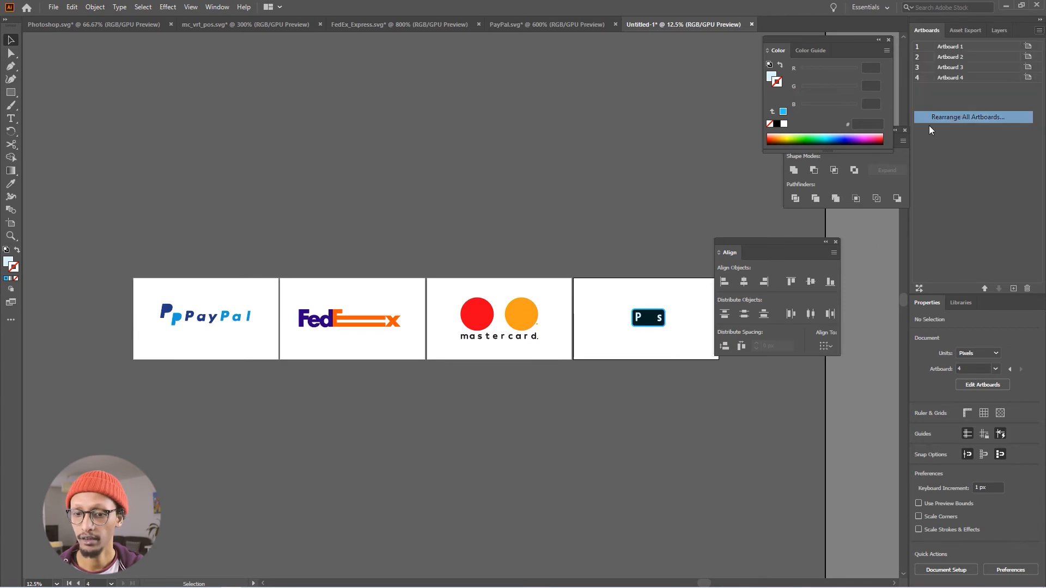
pyautogui.click(85, 122)
# Fit all four artboards in the window and hide the panels to present the logo variations
pyautogui.hotkey('ctrl', 'alt', '0')
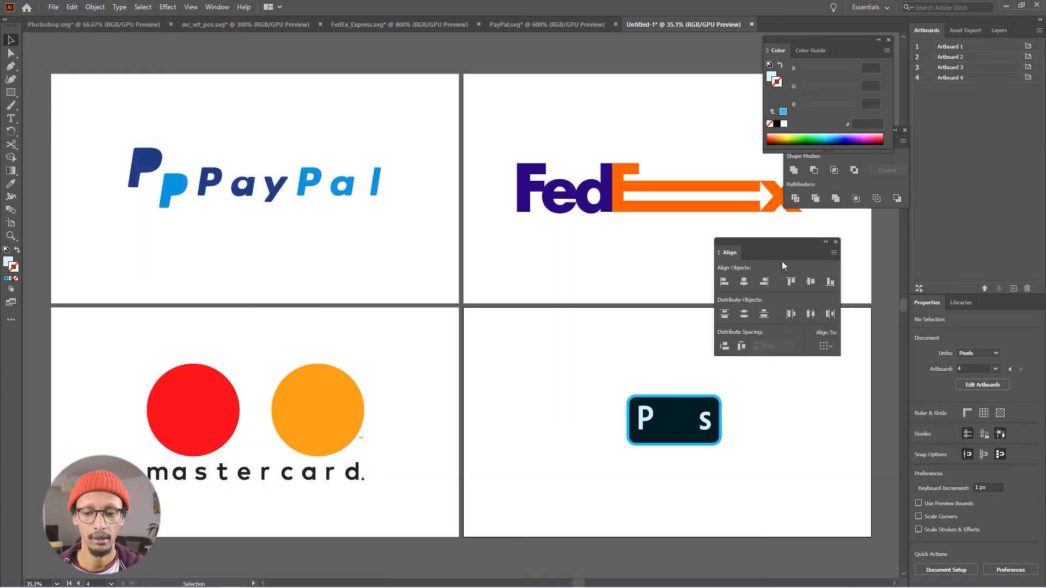
pyautogui.press('Tab')
pyautogui.hotkey('ctrl', 'alt', '0')
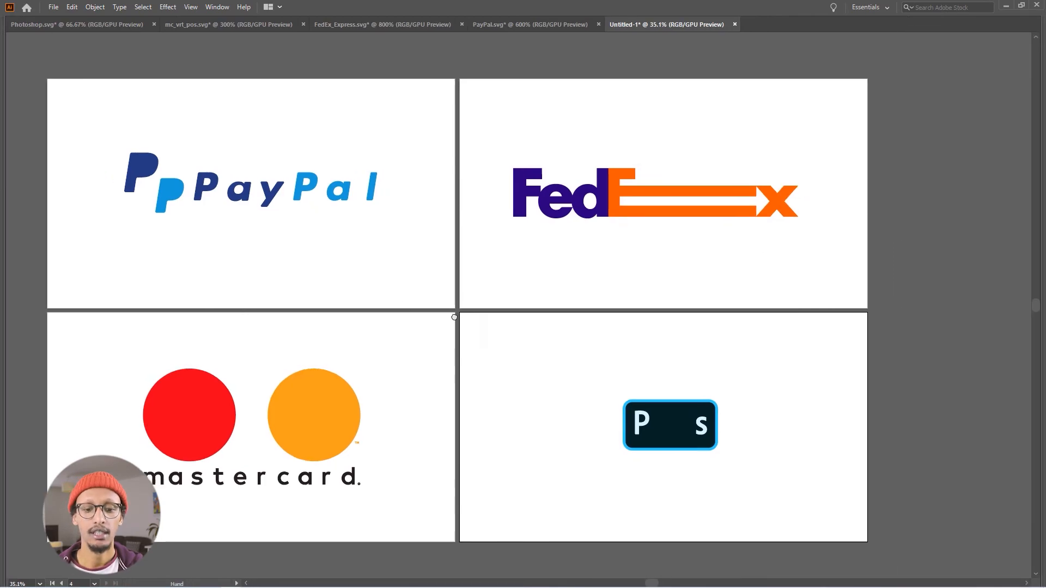